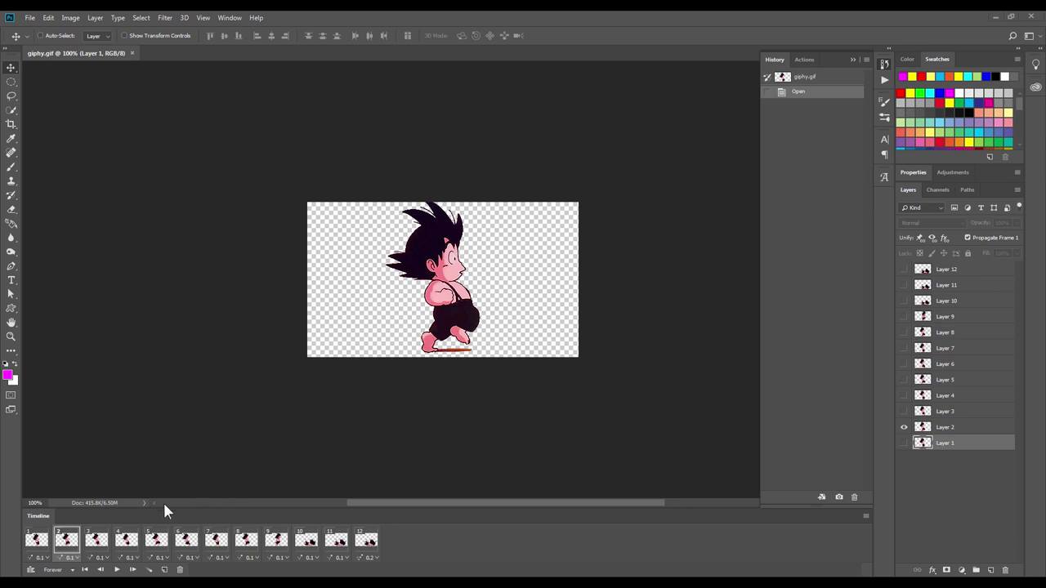
- Step through the giphy.gif frames from frame 1 to frame 12 and back to frame 1
{"action": "left_click", "coordinate": [38, 545]}
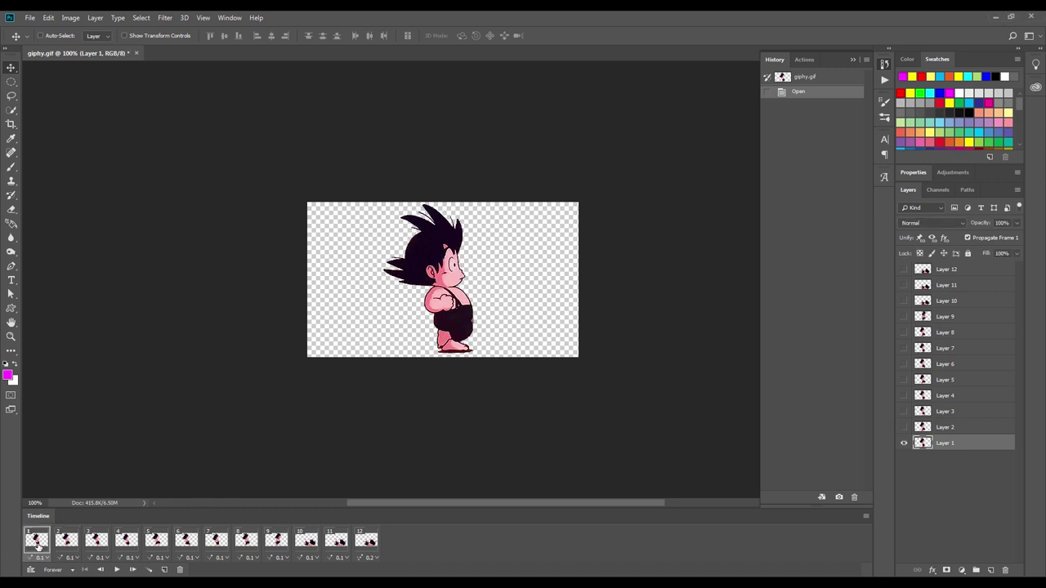
{"action": "left_click", "coordinate": [374, 544]}
{"action": "left_click", "coordinate": [340, 546]}
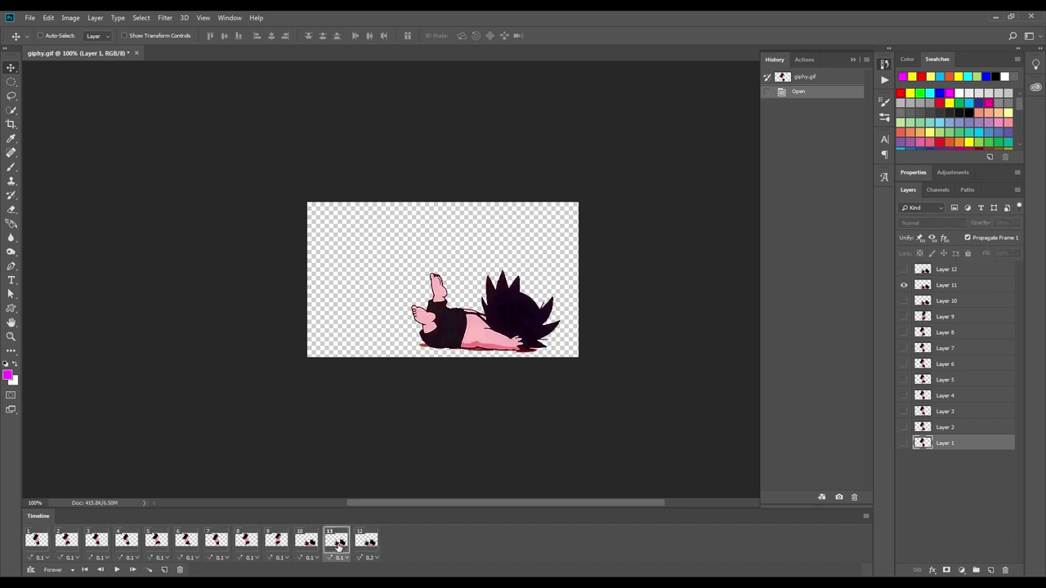
{"action": "left_click", "coordinate": [371, 554]}
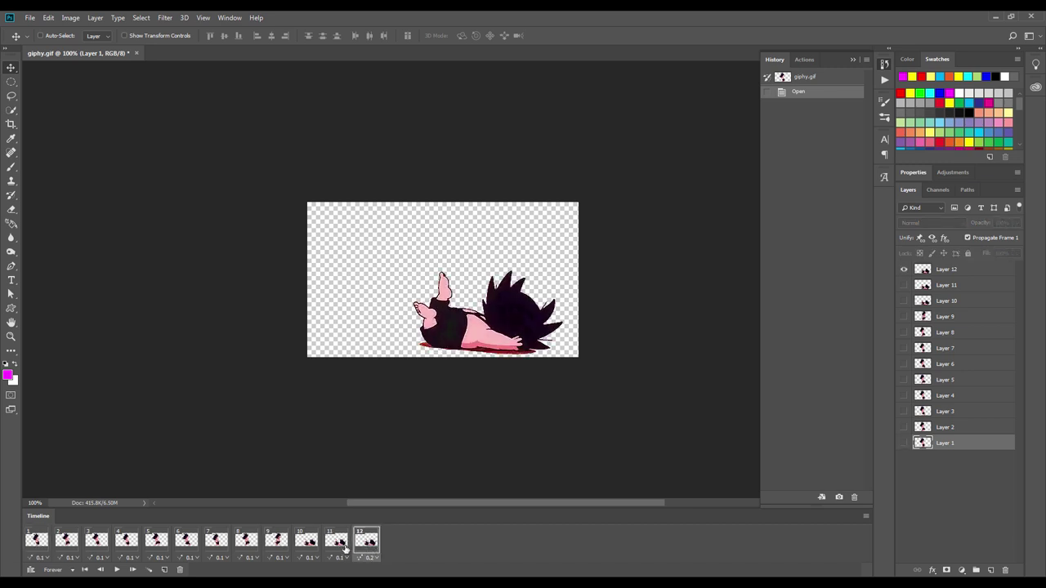
{"action": "left_click", "coordinate": [343, 548]}
{"action": "left_click", "coordinate": [315, 545]}
{"action": "left_click", "coordinate": [281, 545]}
{"action": "left_click", "coordinate": [249, 545]}
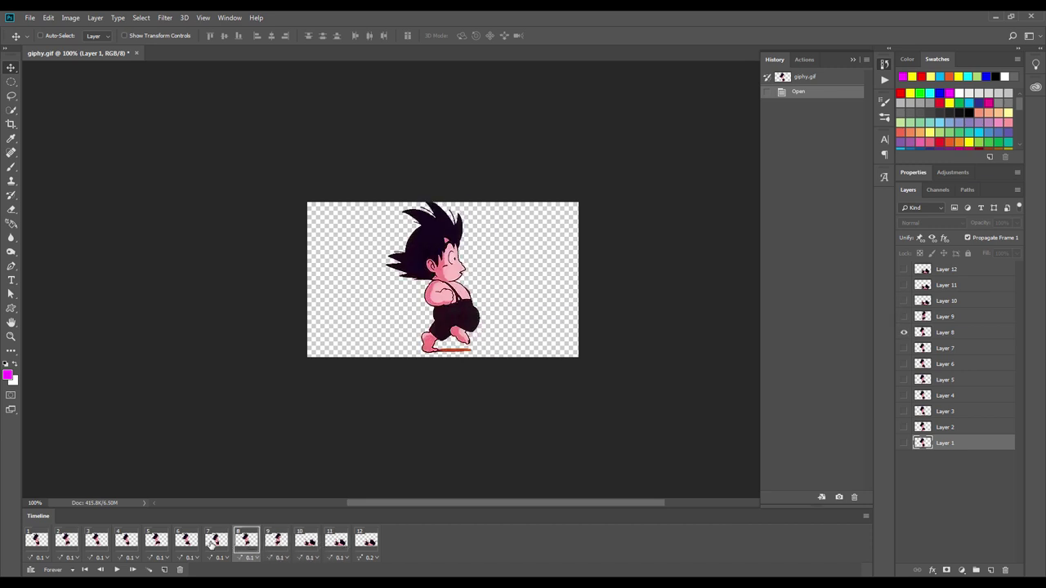
{"action": "left_click", "coordinate": [214, 544]}
{"action": "left_click", "coordinate": [156, 545]}
{"action": "left_click", "coordinate": [36, 546]}
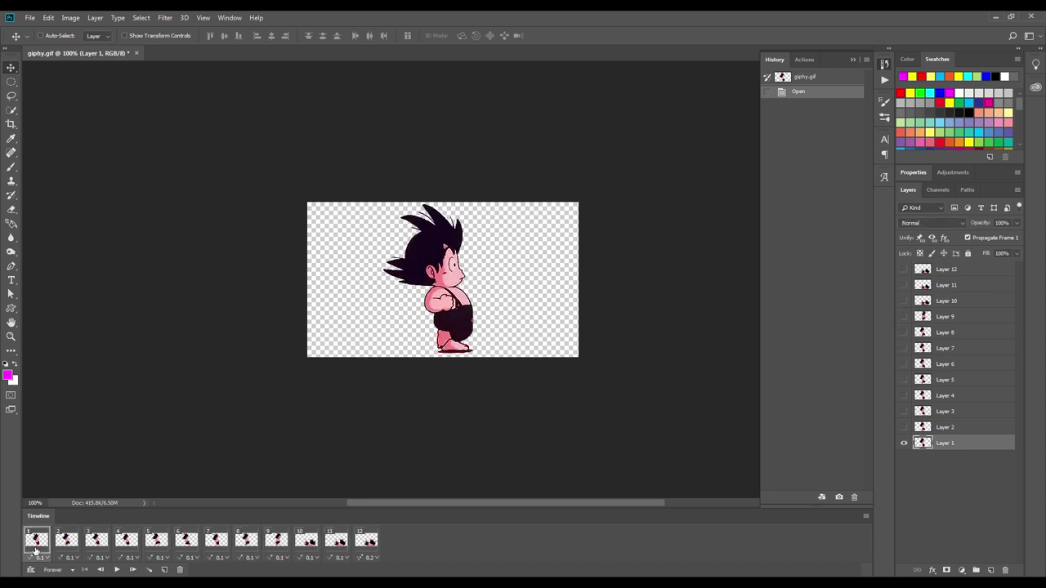
- Play and stop the animation, then select all twelve frames to bring up their delay choices
{"action": "left_click", "coordinate": [117, 569]}
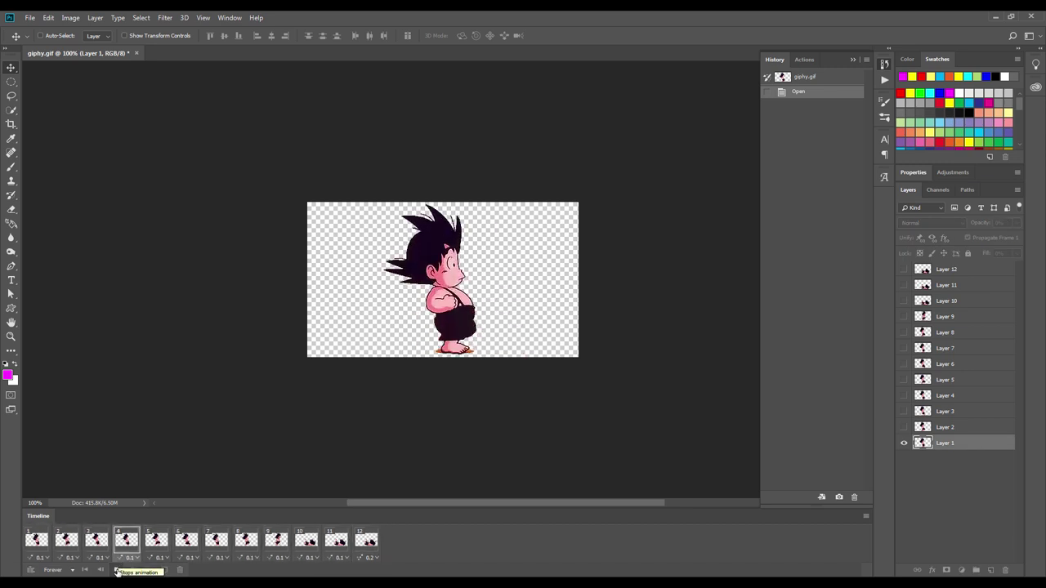
{"action": "left_click", "coordinate": [117, 569]}
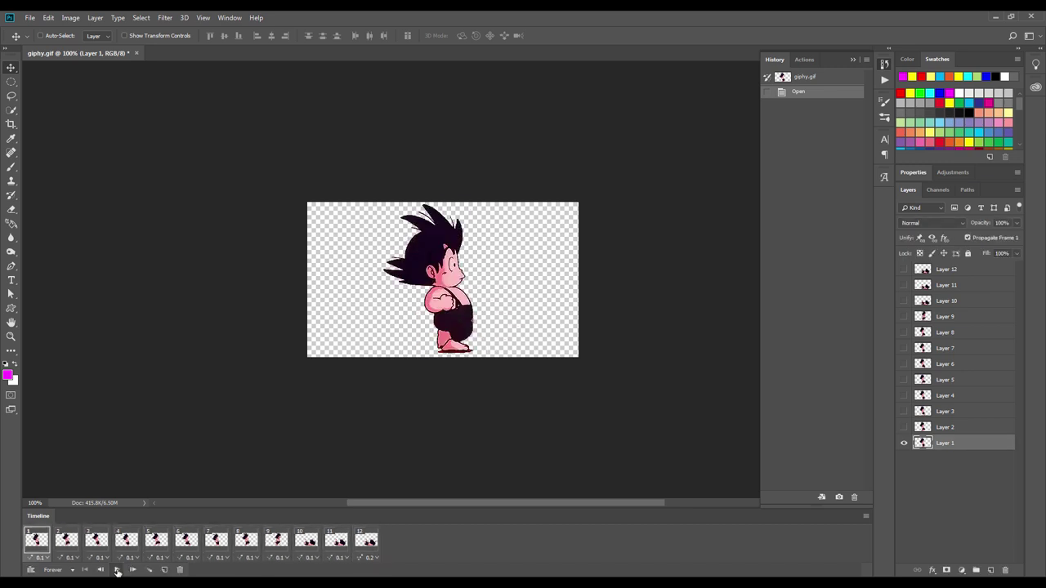
{"action": "left_click", "coordinate": [365, 540], "text": "shift"}
{"action": "left_click", "coordinate": [370, 557]}
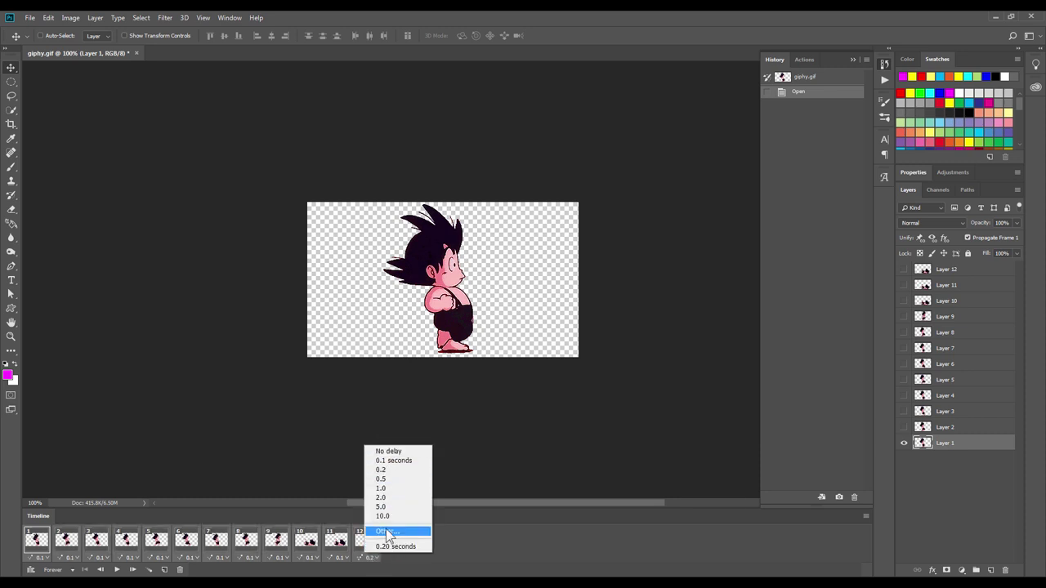
- Set every frame's delay to No delay (0 s) and play the animation to check it
{"action": "left_click", "coordinate": [390, 455]}
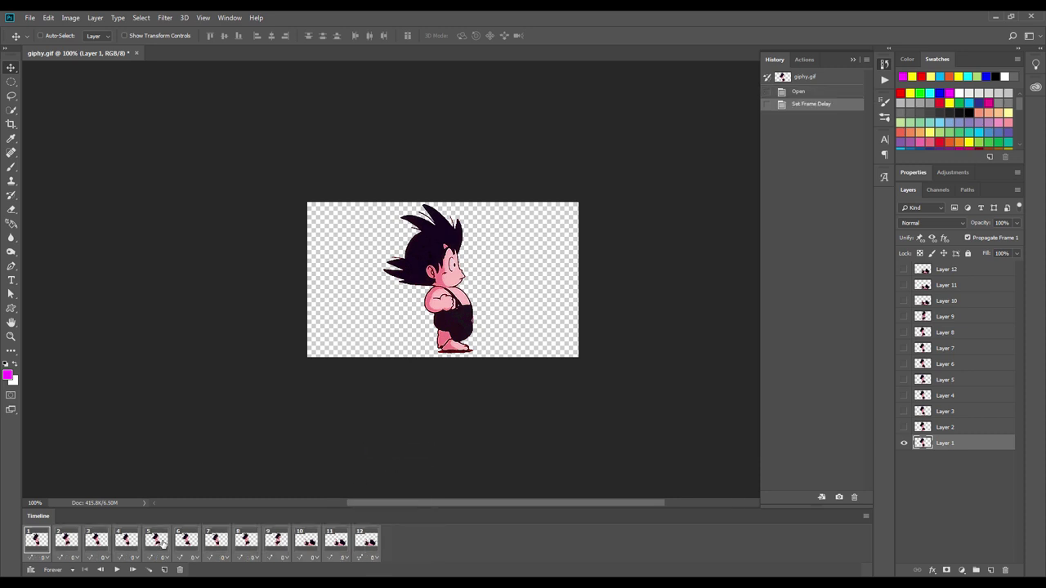
{"action": "left_click", "coordinate": [117, 570]}
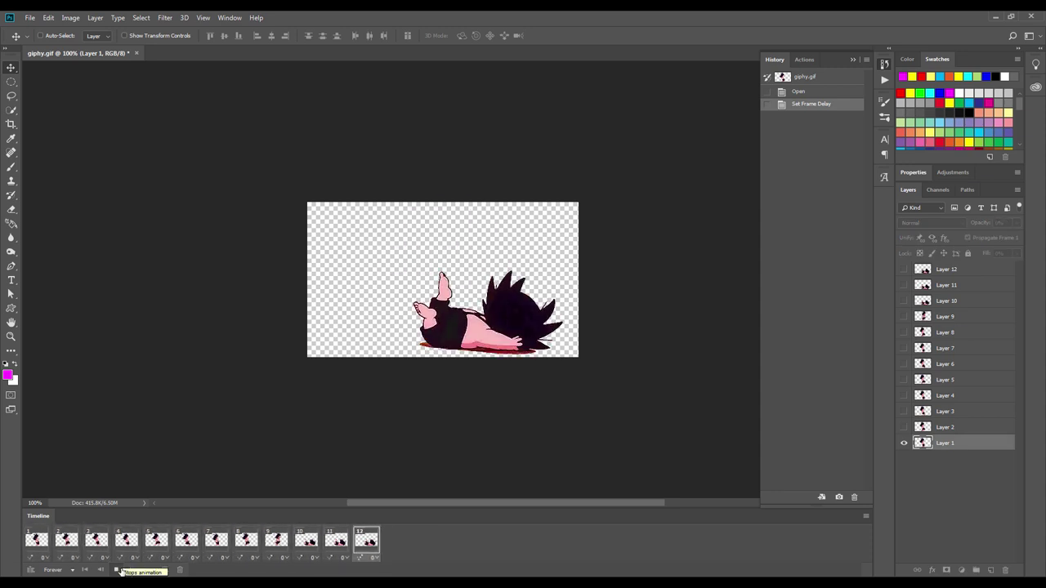
{"action": "left_click", "coordinate": [117, 570]}
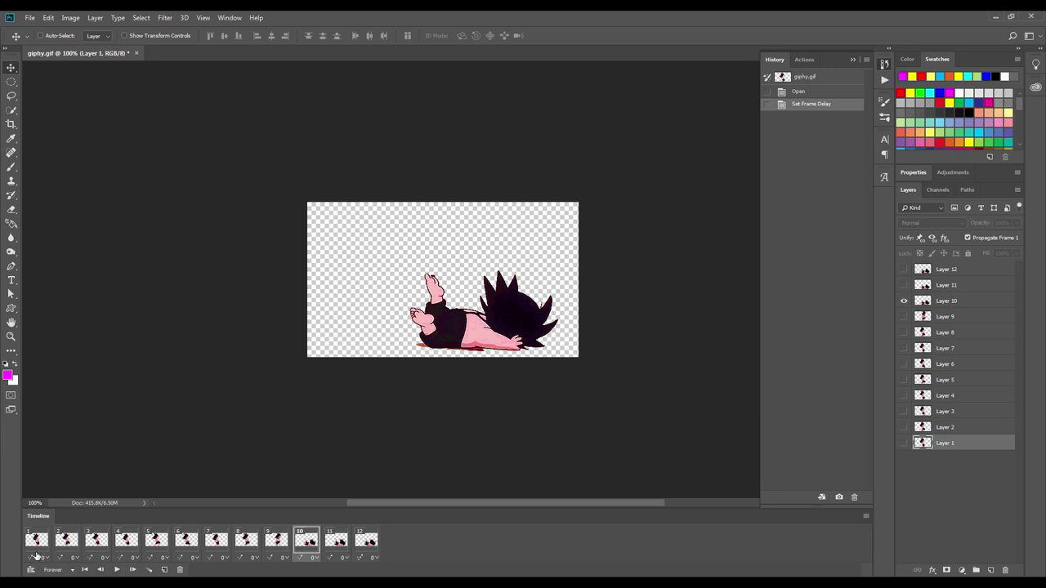
- Compare frames 1 and 2, making Layer 2 the active layer
{"action": "left_click", "coordinate": [36, 546]}
{"action": "left_click", "coordinate": [69, 546]}
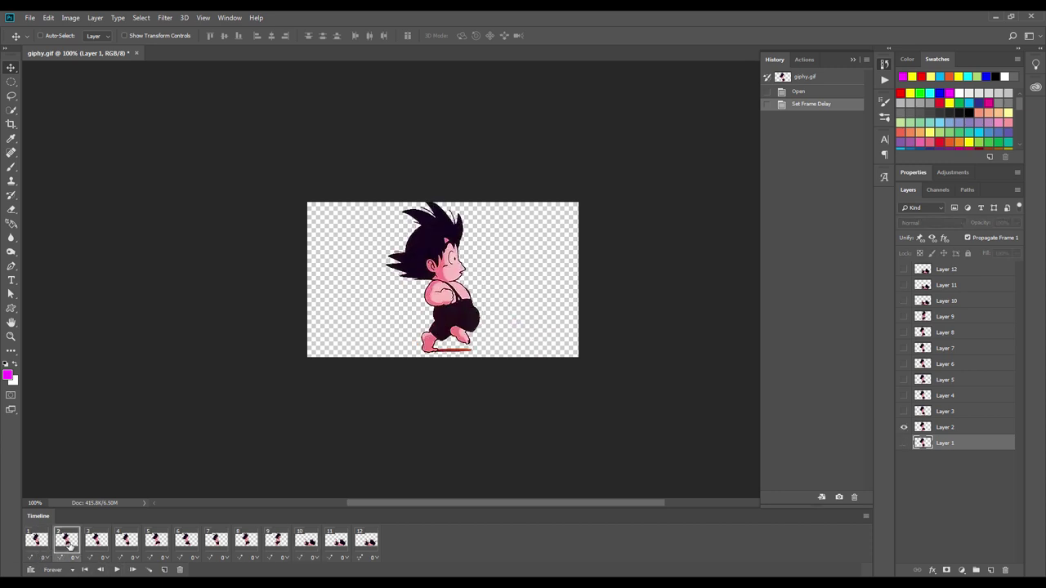
{"action": "left_click", "coordinate": [31, 543]}
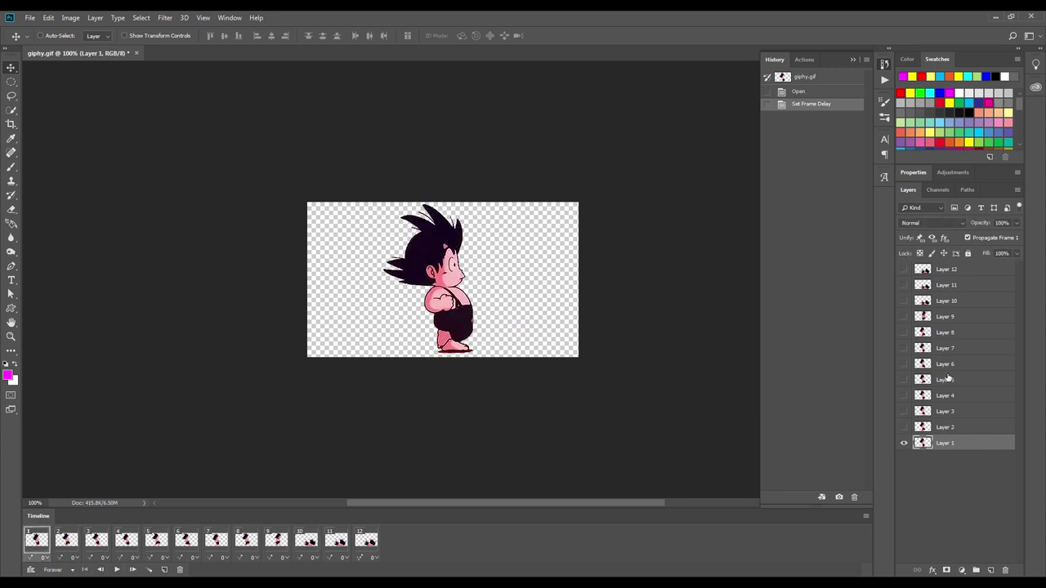
{"action": "left_click", "coordinate": [69, 539]}
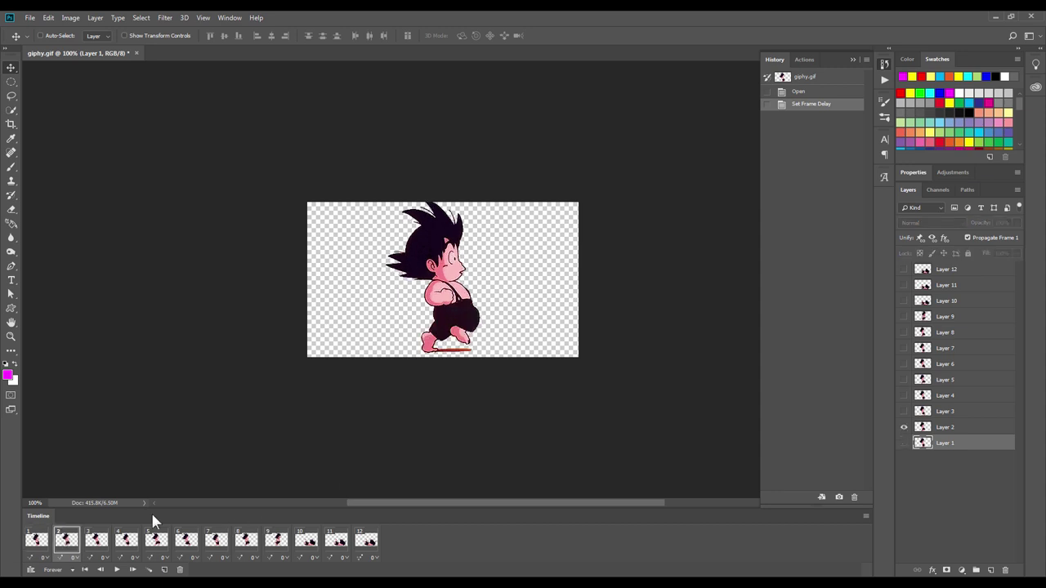
{"action": "left_click", "coordinate": [962, 426]}
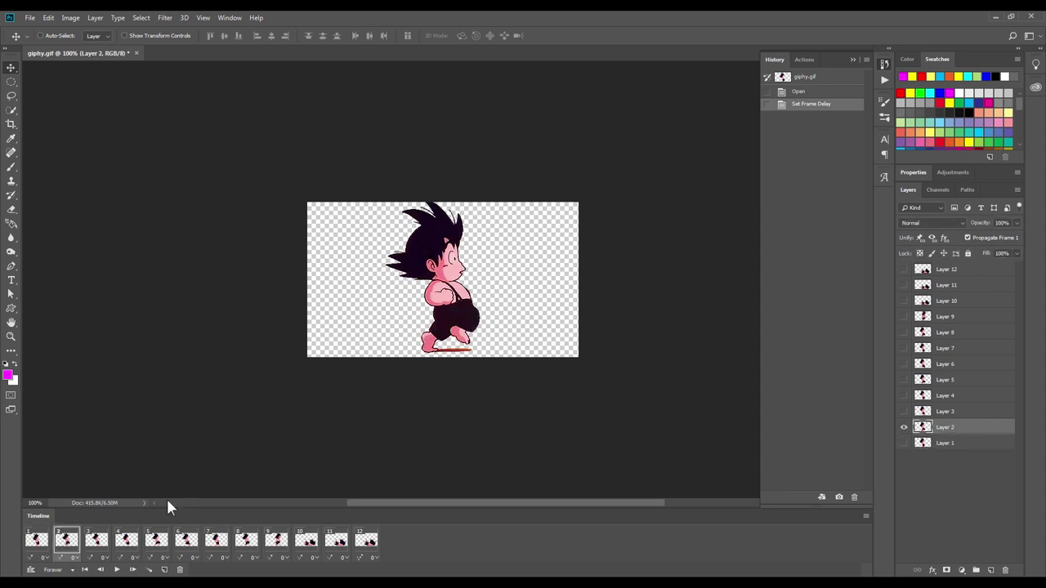
- Advance through frames 3 to 8, then start a new document from the File menu
{"action": "left_click", "coordinate": [96, 539]}
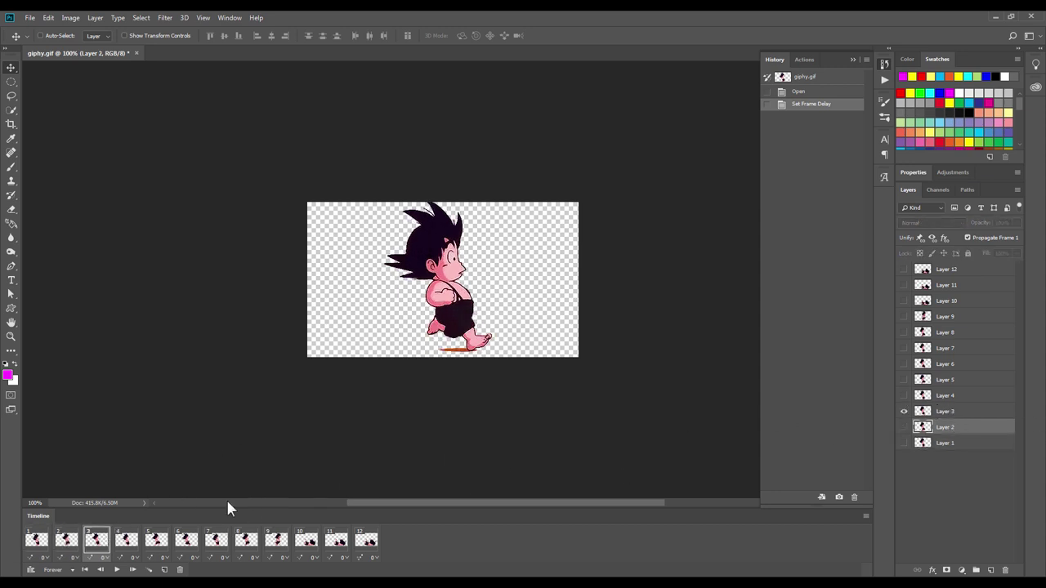
{"action": "left_click", "coordinate": [125, 539]}
{"action": "left_click", "coordinate": [157, 540]}
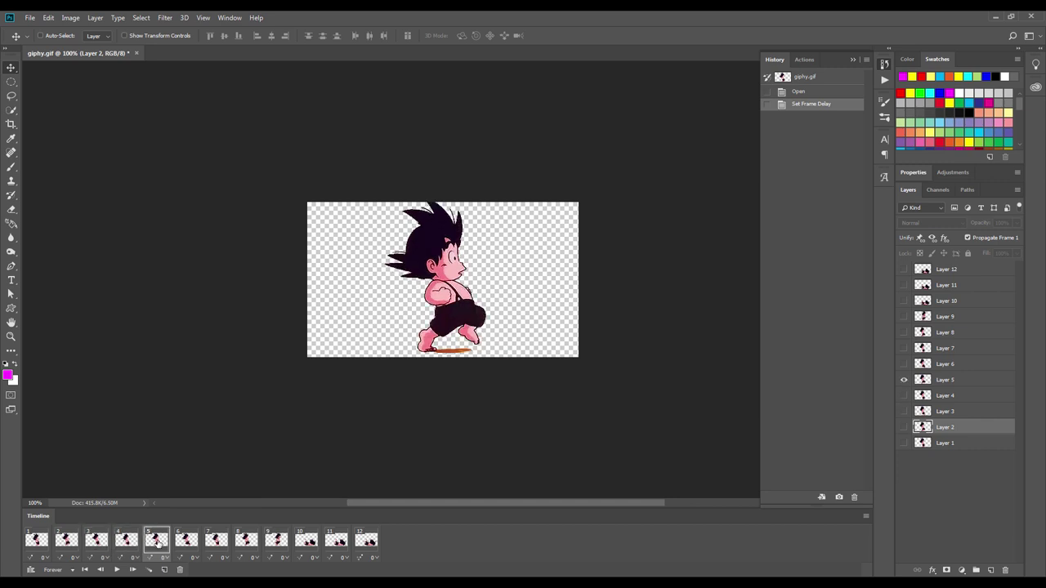
{"action": "left_click", "coordinate": [188, 543]}
{"action": "left_click", "coordinate": [214, 544]}
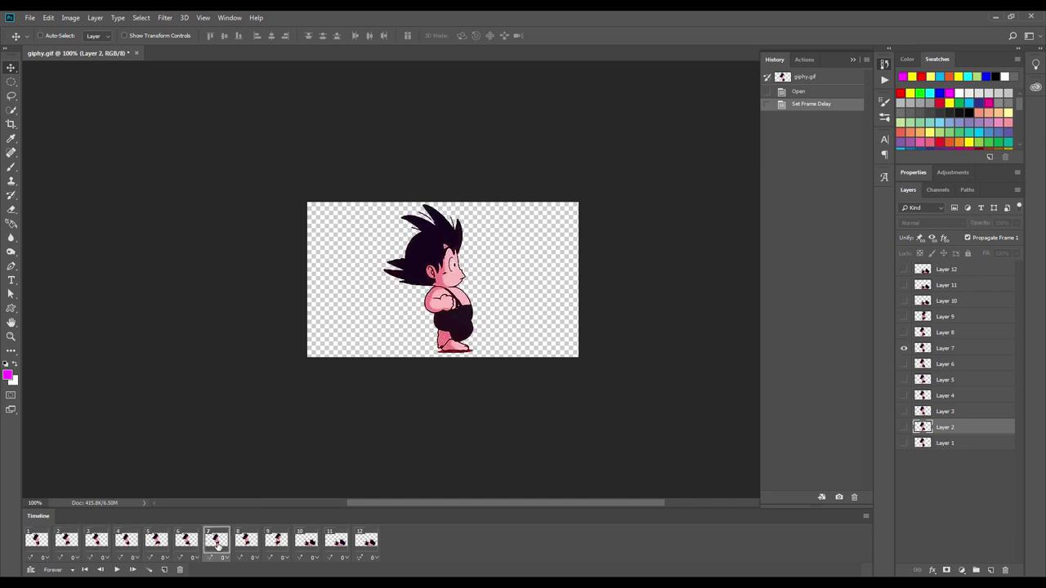
{"action": "left_click", "coordinate": [246, 541]}
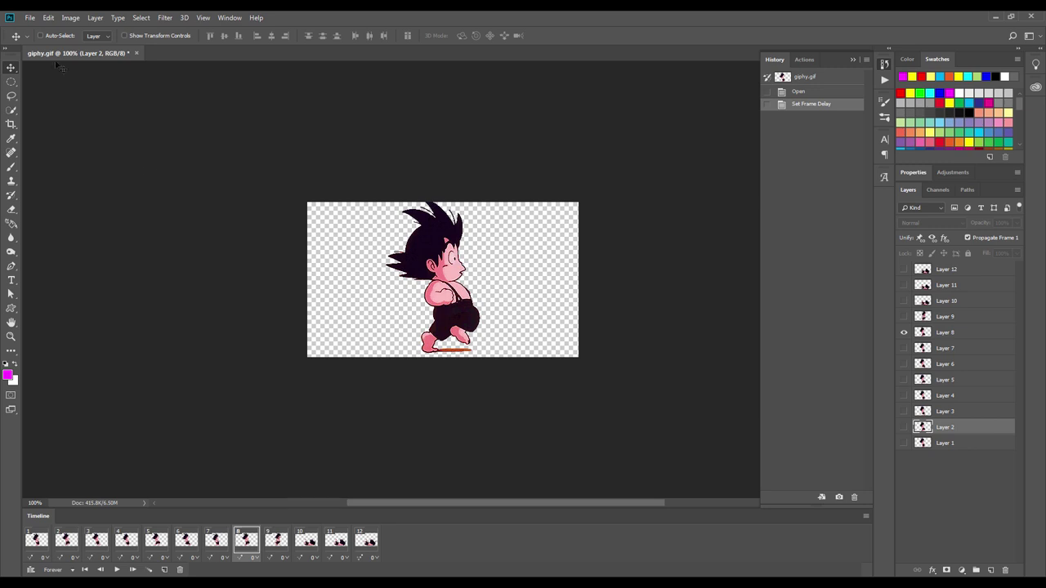
{"action": "left_click", "coordinate": [29, 17]}
{"action": "left_click", "coordinate": [41, 28]}
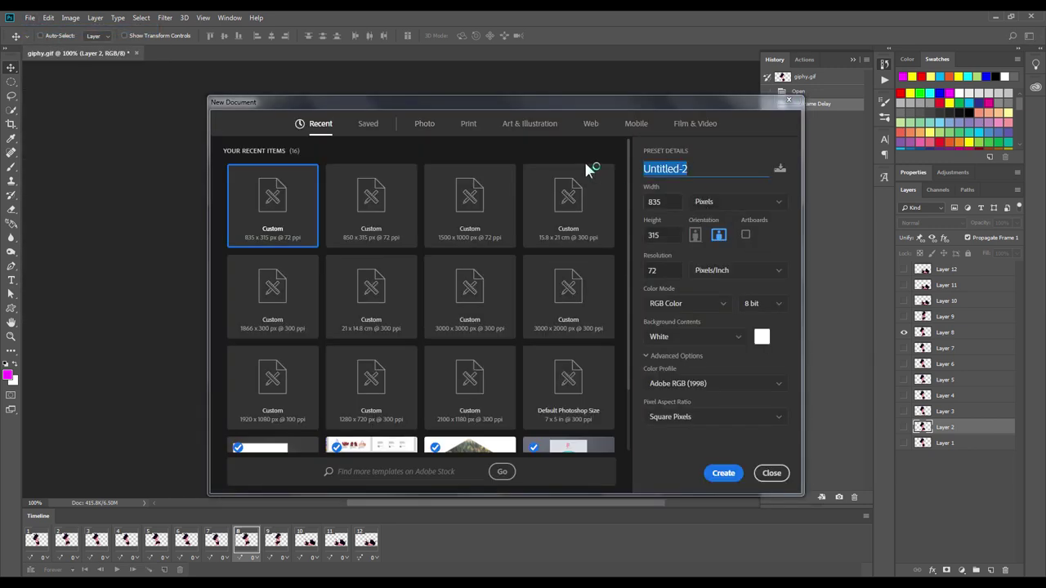
- Create a document named 'make GIF' at 500×500 pixels and 72 ppi
{"action": "type", "text": "make"}
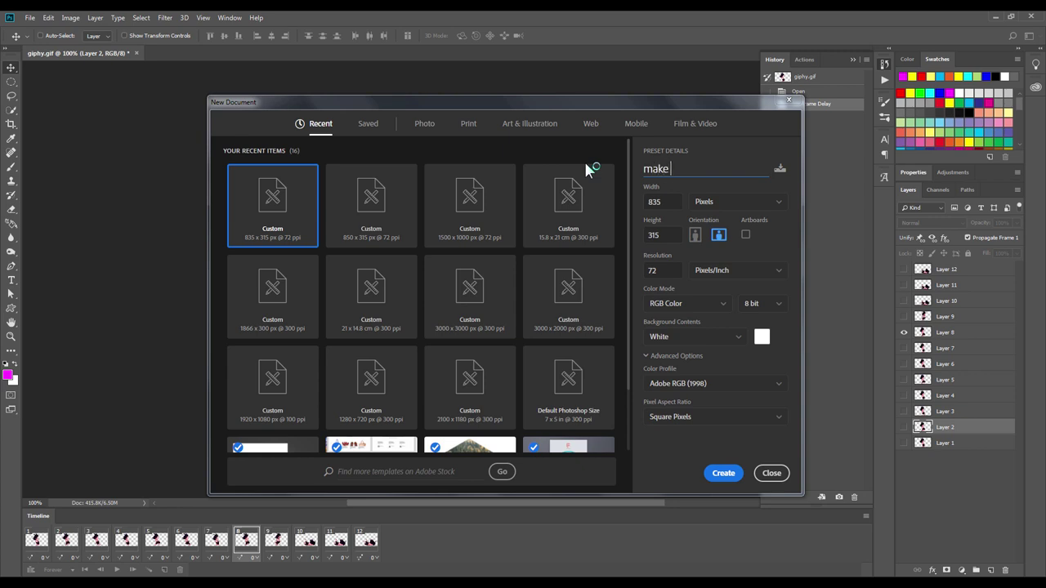
{"action": "type", "text": " GI"}
{"action": "type", "text": "F"}
{"action": "key", "text": "Tab"}
{"action": "type", "text": "50"}
{"action": "type", "text": "0"}
{"action": "double_click", "coordinate": [674, 238]}
{"action": "type", "text": "500"}
{"action": "left_click", "coordinate": [656, 272]}
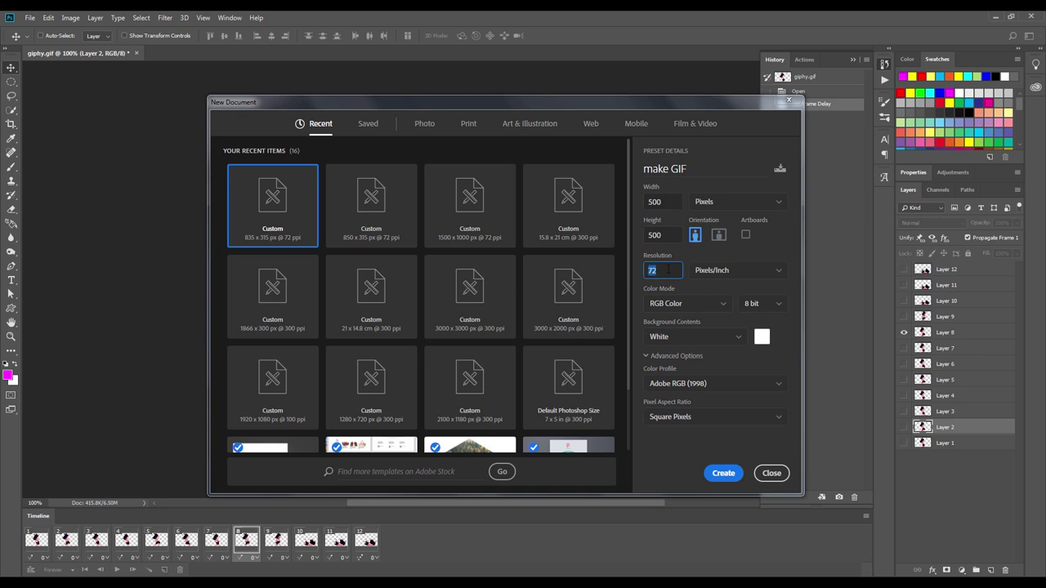
{"action": "left_click", "coordinate": [735, 202]}
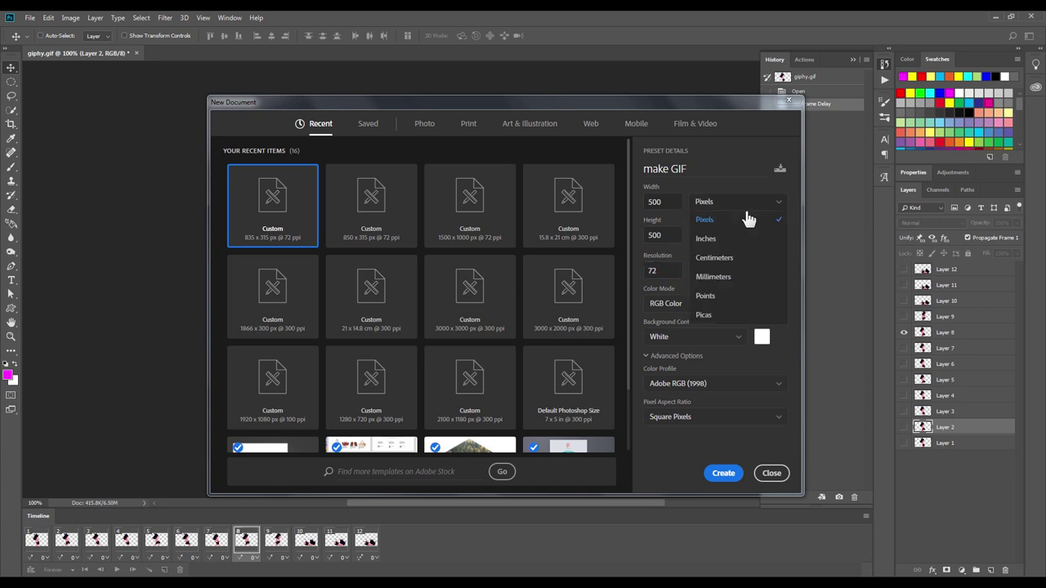
{"action": "left_click", "coordinate": [740, 223]}
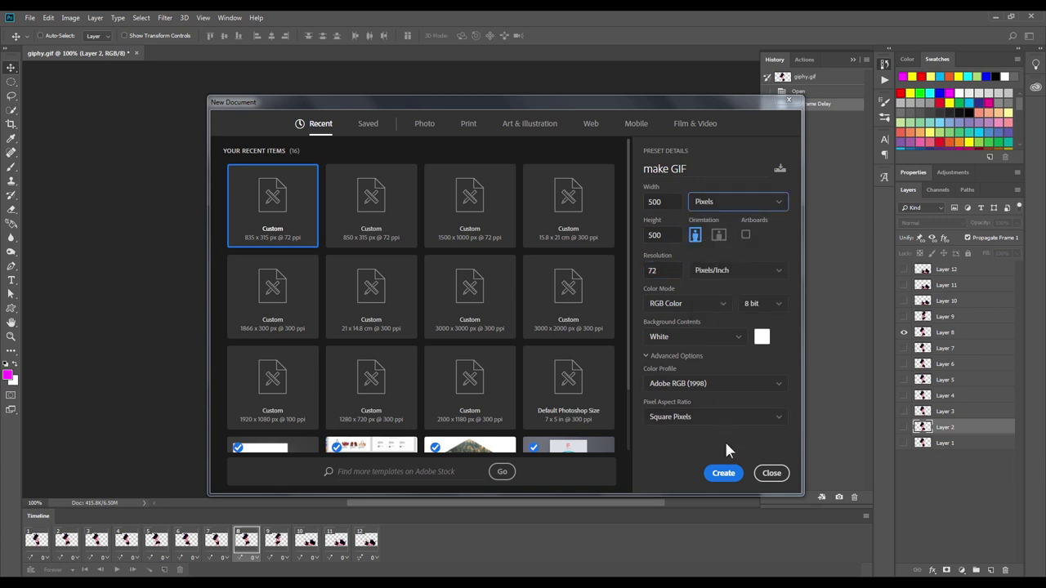
{"action": "left_click", "coordinate": [723, 473]}
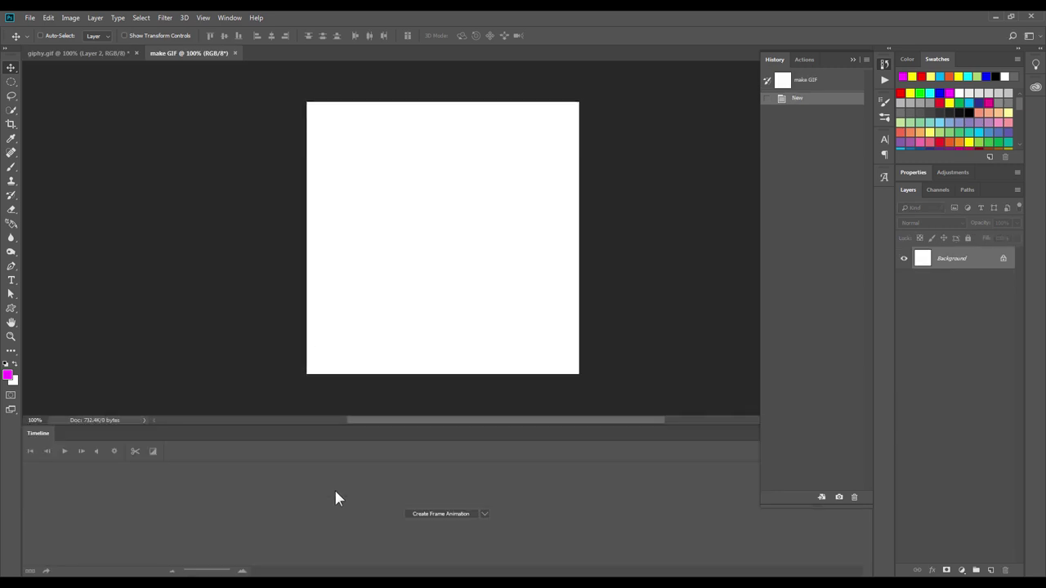
- Show the Timeline panel and collapse the History panel, leaving the timeline type unchanged
{"action": "left_click", "coordinate": [222, 18]}
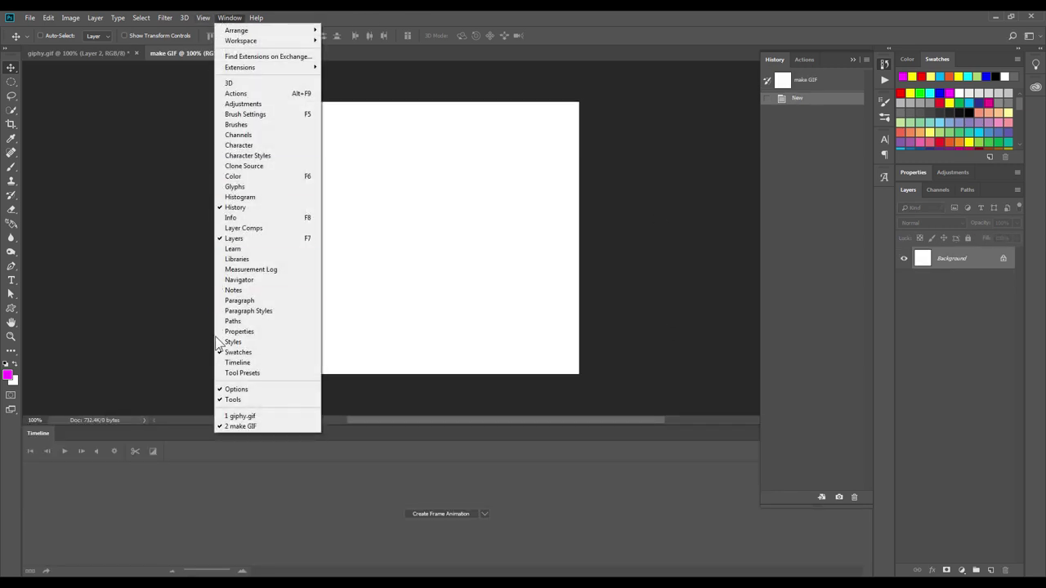
{"action": "left_click", "coordinate": [237, 362]}
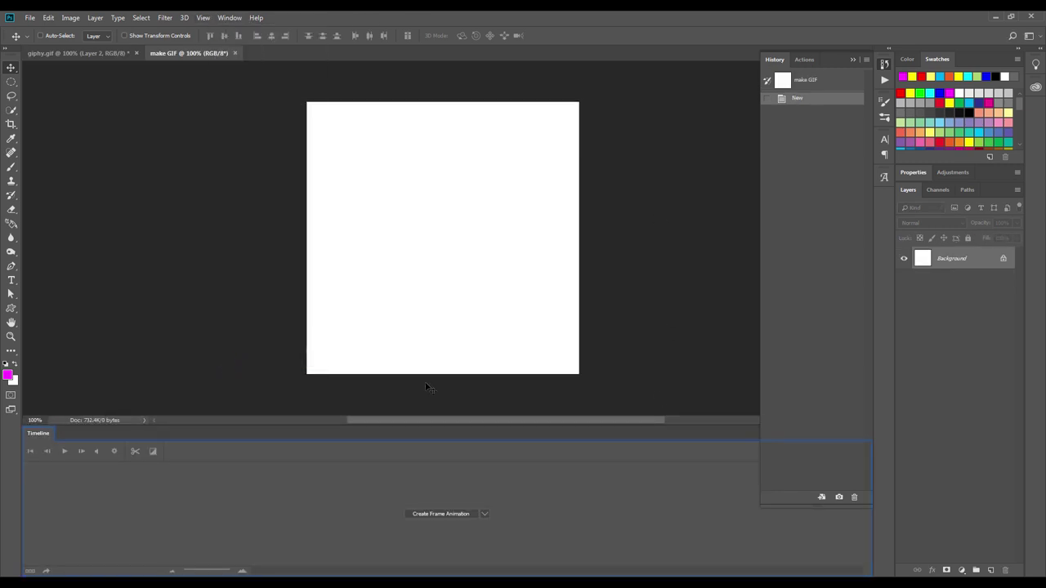
{"action": "left_click", "coordinate": [853, 58]}
{"action": "left_click", "coordinate": [865, 434]}
{"action": "left_click", "coordinate": [888, 423]}
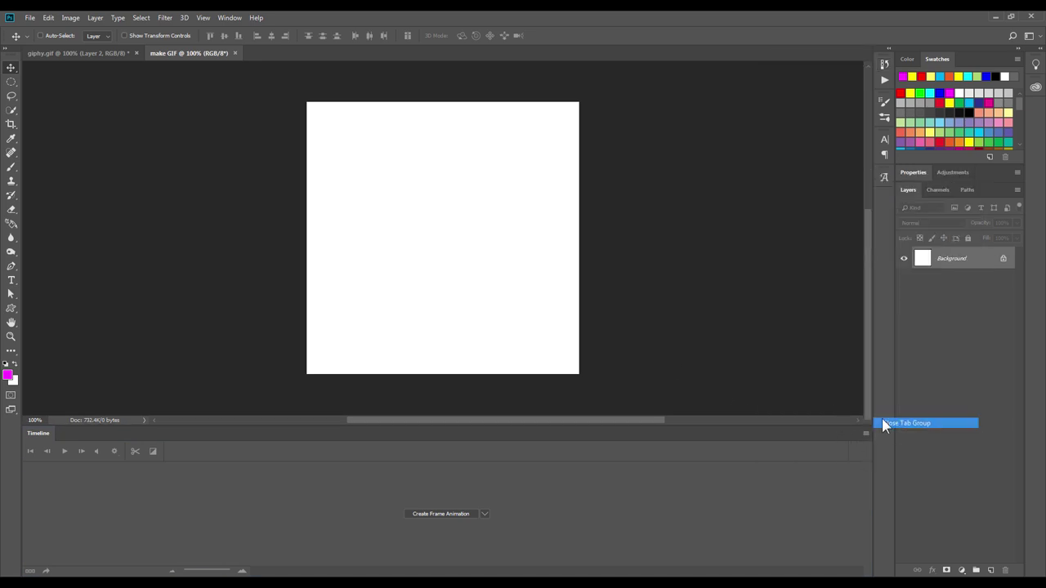
{"action": "left_click", "coordinate": [230, 18]}
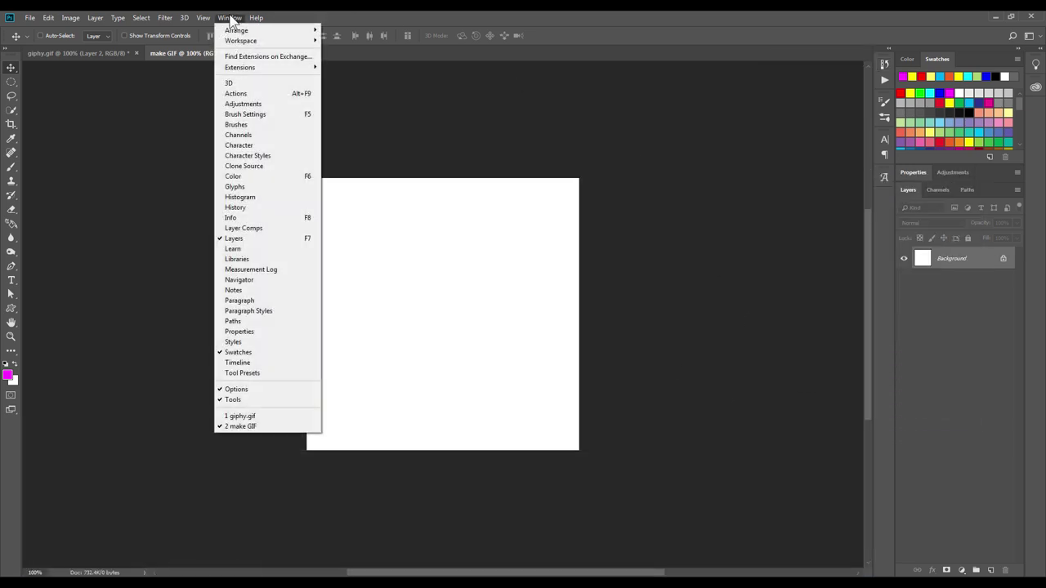
{"action": "left_click", "coordinate": [237, 362]}
{"action": "left_click", "coordinate": [481, 513]}
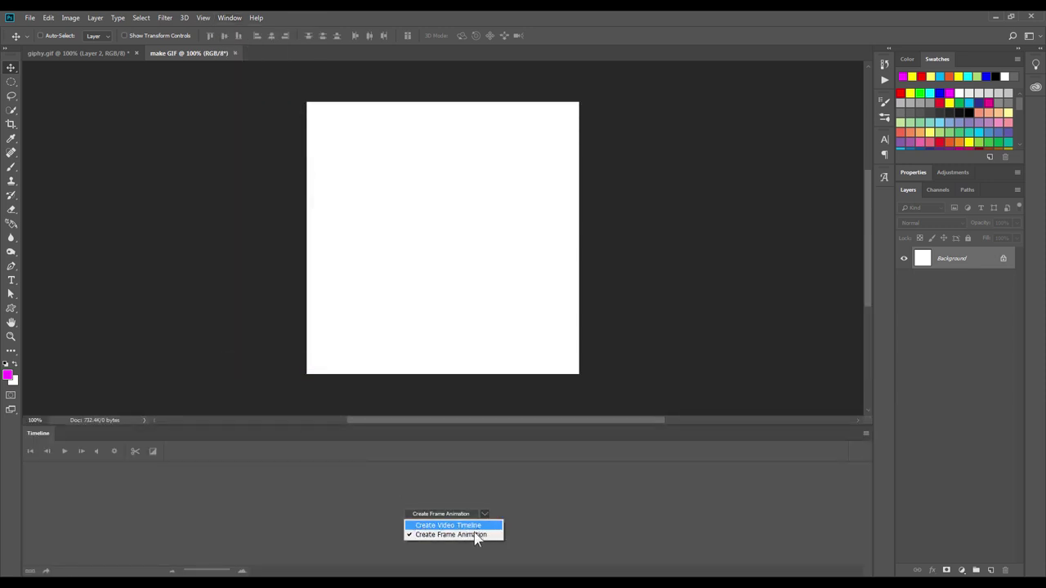
{"action": "left_click", "coordinate": [485, 497]}
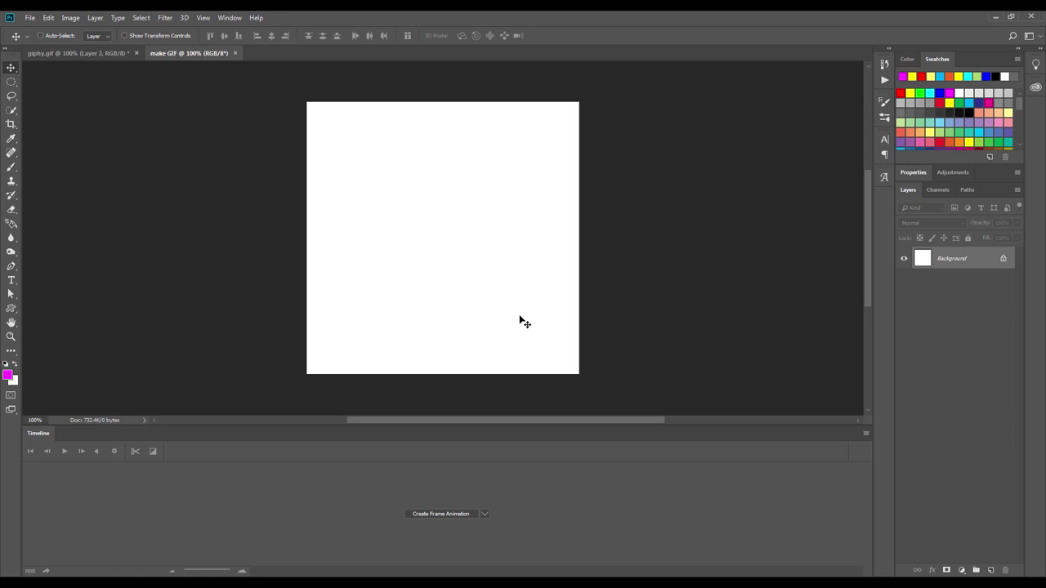
- Convert the white Background into the editable Layer 0
{"action": "double_click", "coordinate": [965, 253]}
{"action": "left_click", "coordinate": [434, 126]}
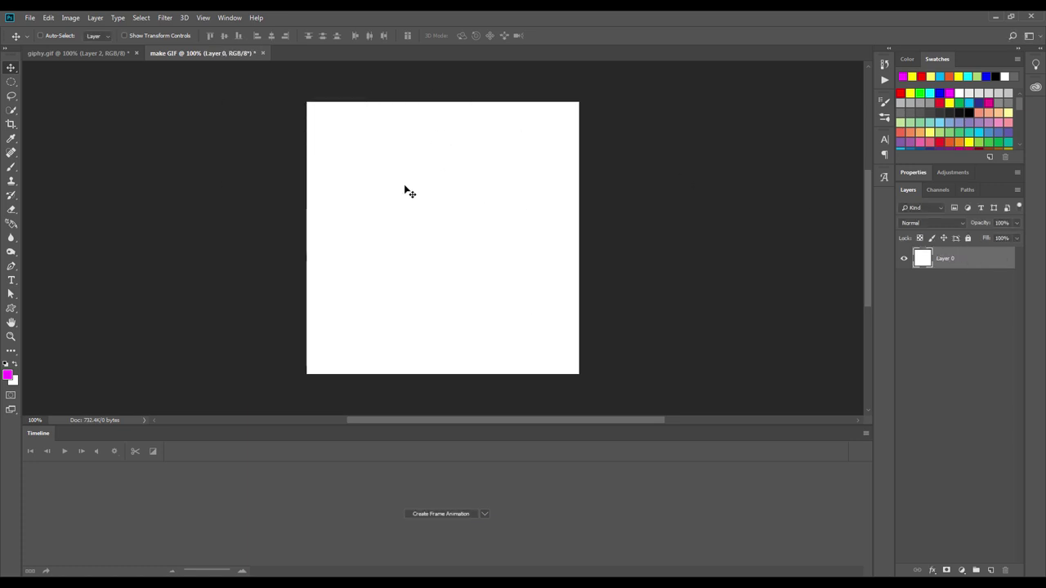
{"action": "left_click", "coordinate": [12, 283]}
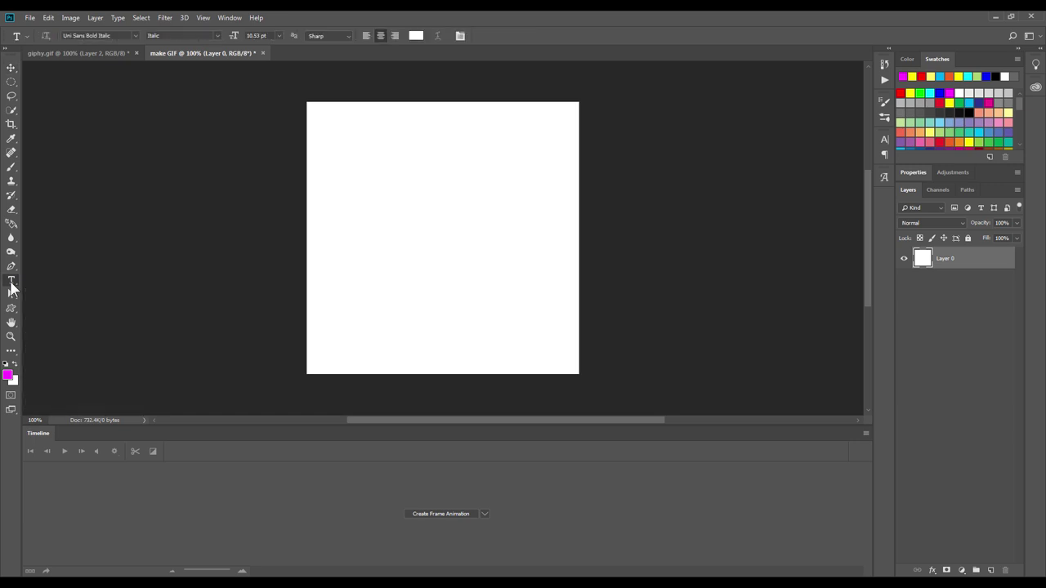
- Draw an elliptical selection on a new Layer 1, fill it red, and deselect
{"action": "left_click", "coordinate": [11, 81]}
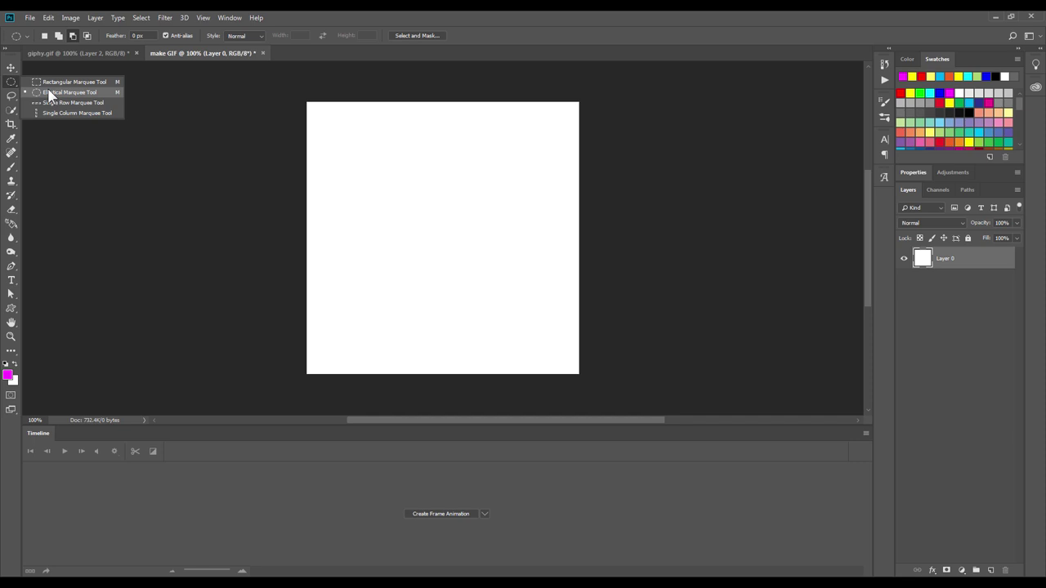
{"action": "left_click", "coordinate": [49, 94]}
{"action": "left_click", "coordinate": [990, 571]}
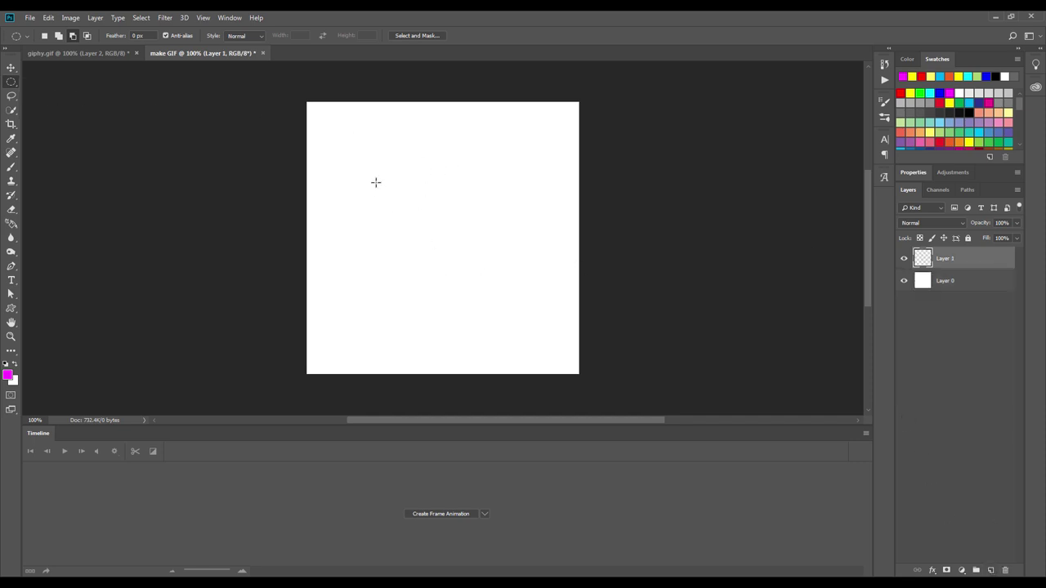
{"action": "left_click_drag", "start_coordinate": [376, 182], "coordinate": [467, 273]}
{"action": "left_click", "coordinate": [11, 67]}
{"action": "left_click", "coordinate": [921, 76]}
{"action": "key", "text": "alt+BackSpace"}
{"action": "key", "text": "ctrl+d"}
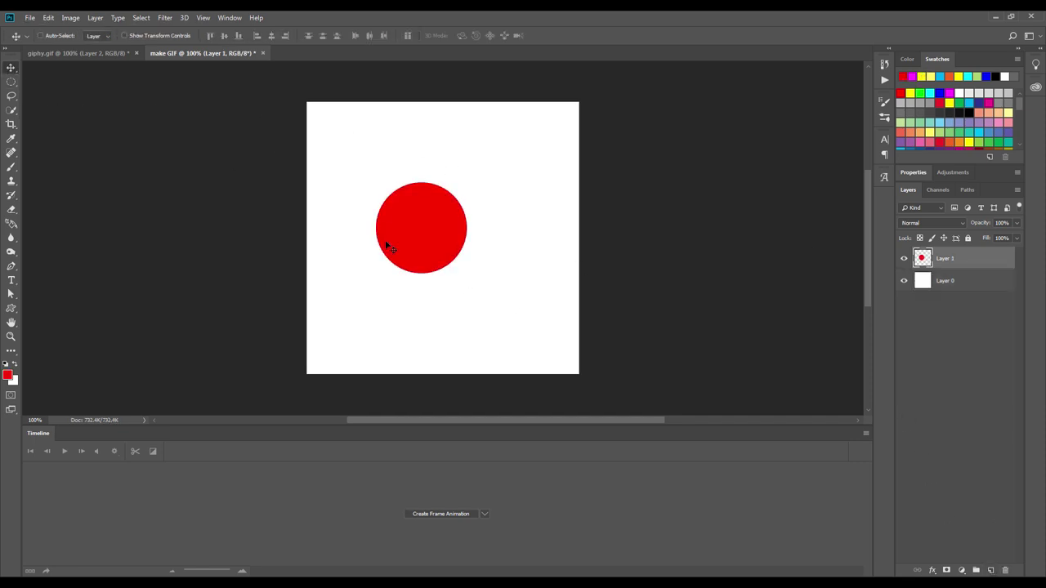
- Shrink the red circle with Free Transform and move it near the top centre
{"action": "left_click_drag", "start_coordinate": [422, 242], "coordinate": [441, 232]}
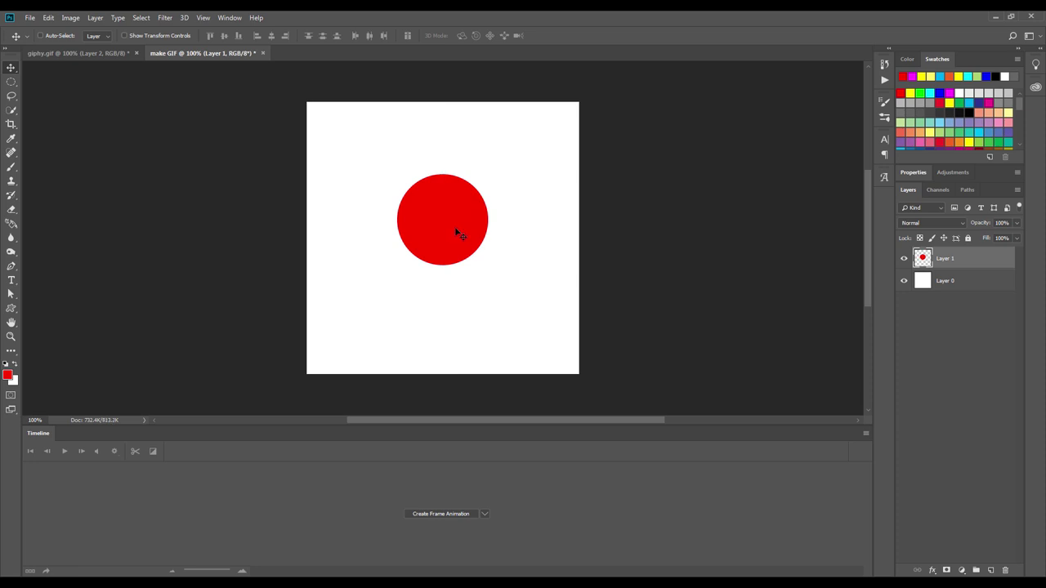
{"action": "left_click", "coordinate": [124, 35]}
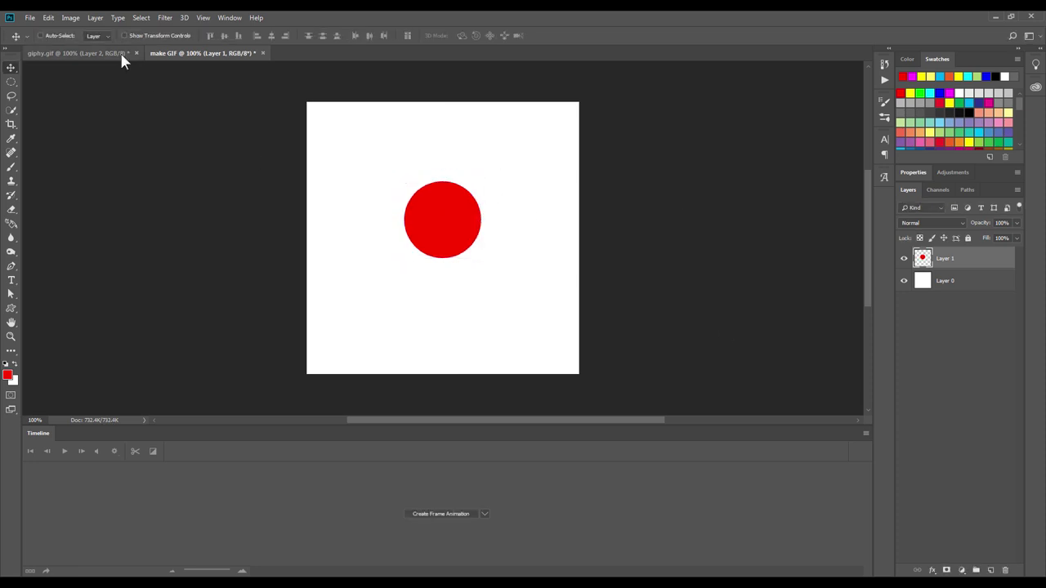
{"action": "mouse_move", "coordinate": [459, 236]}
{"action": "left_mouse_down"}
{"action": "mouse_move", "coordinate": [445, 183]}
{"action": "mouse_move", "coordinate": [401, 181]}
{"action": "mouse_move", "coordinate": [480, 173]}
{"action": "mouse_move", "coordinate": [484, 193]}
{"action": "mouse_move", "coordinate": [438, 170]}
{"action": "left_mouse_up"}
{"action": "left_click", "coordinate": [492, 204]}
{"action": "key", "text": "Return"}
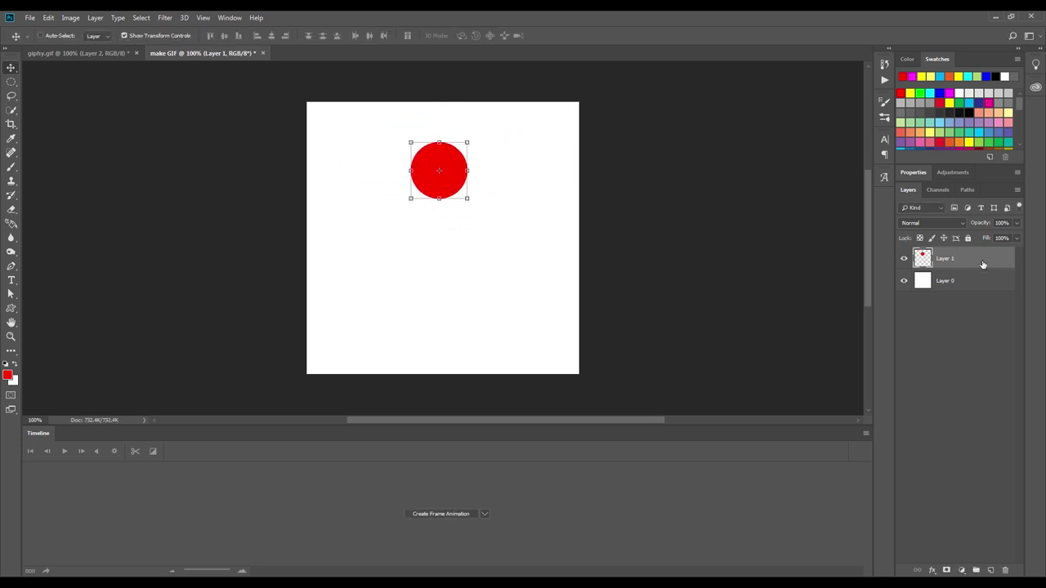
- Add a new empty layer above the circle and name it brush
{"action": "left_click", "coordinate": [991, 570]}
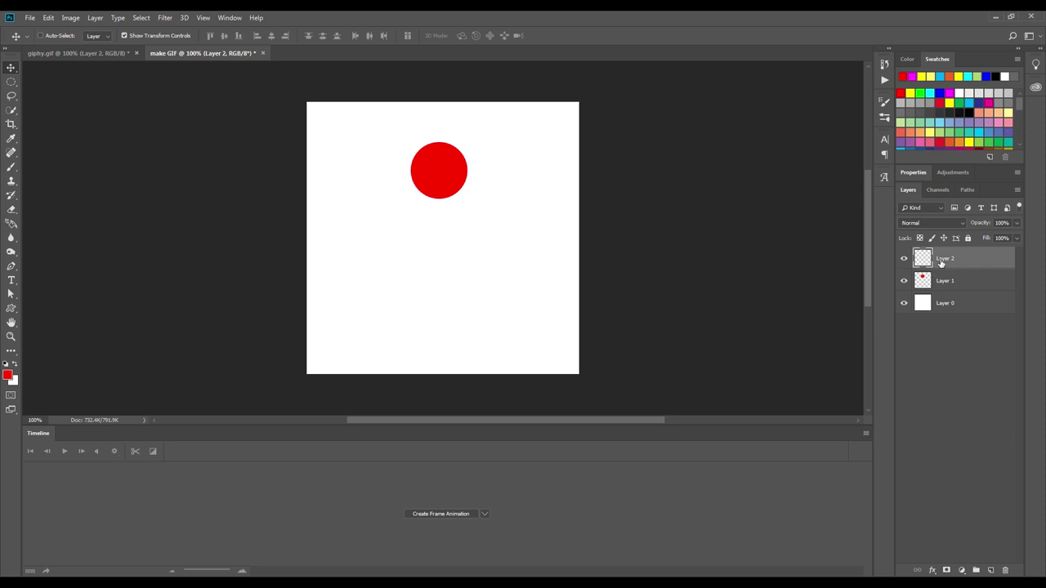
{"action": "double_click", "coordinate": [943, 258]}
{"action": "type", "text": "brush"}
{"action": "key", "text": "Return"}
- Hide Layer 1 and set the Brush tool's foreground colour to light grey
{"action": "left_click", "coordinate": [12, 167]}
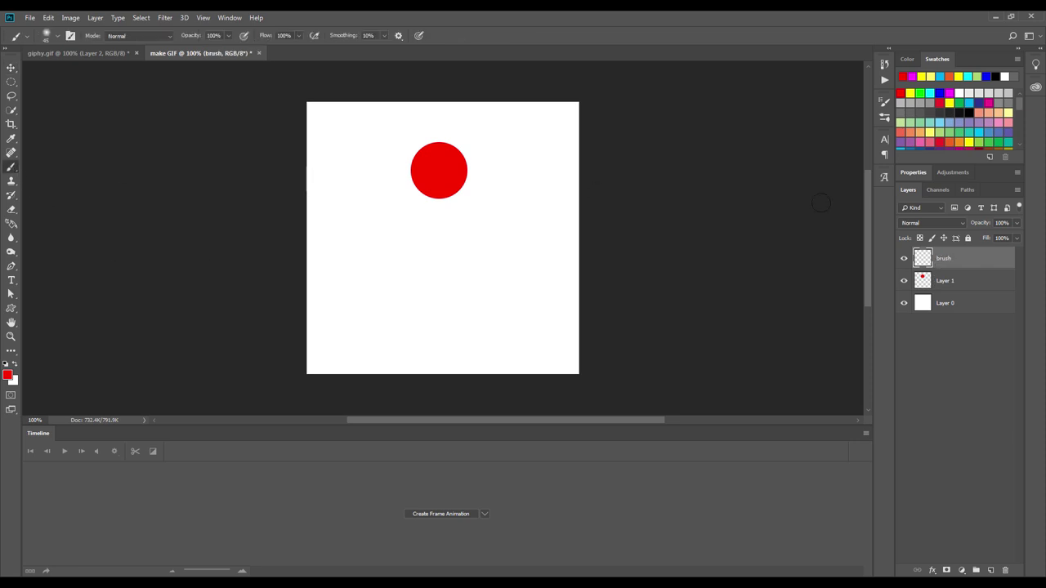
{"action": "left_click", "coordinate": [904, 280]}
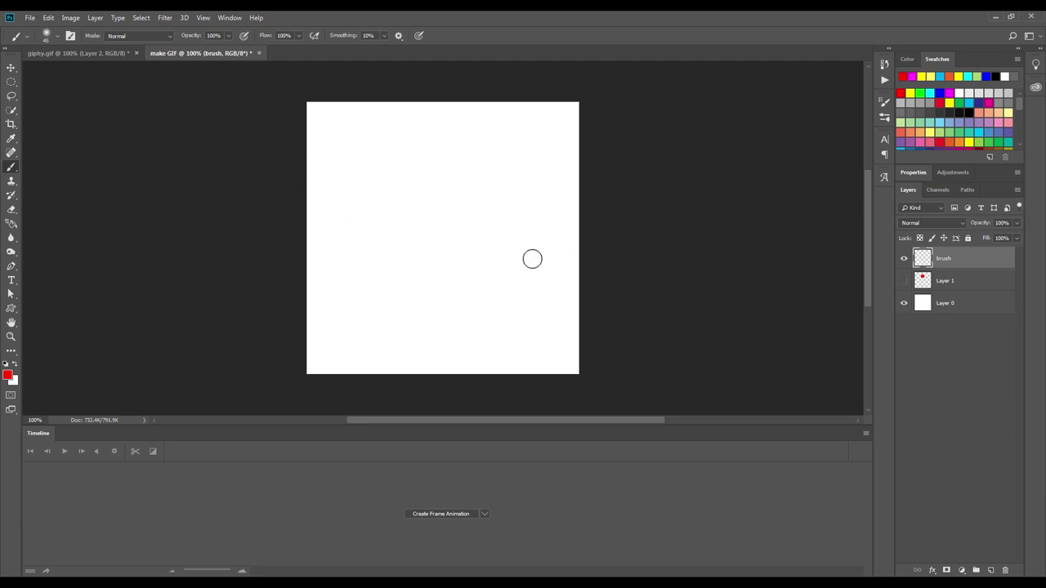
{"action": "left_click", "coordinate": [9, 377]}
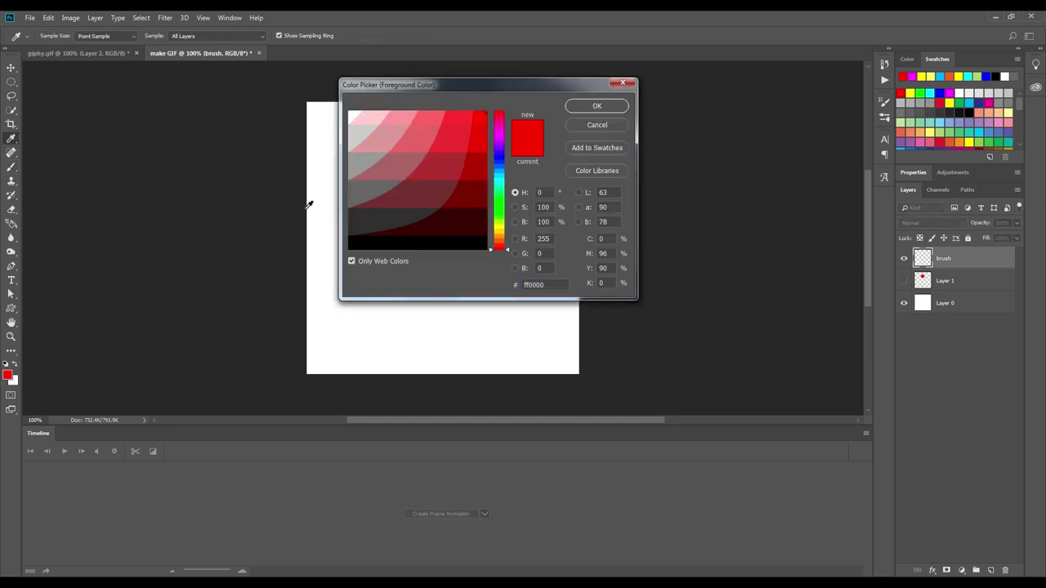
{"action": "left_click", "coordinate": [349, 144]}
{"action": "left_click", "coordinate": [613, 110]}
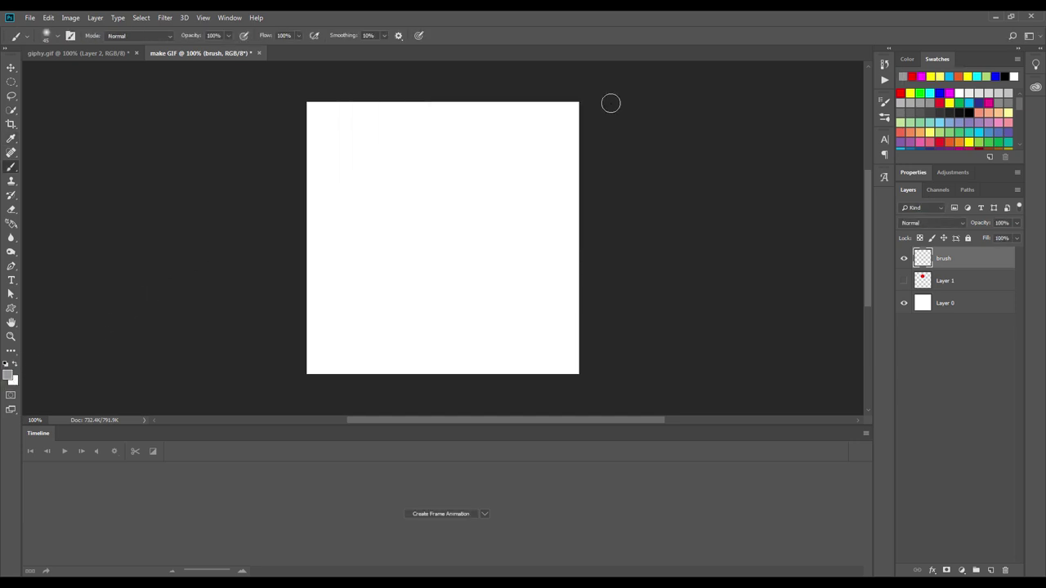
- Paint a single looping grey path on the brush layer and show Layer 1 again
{"action": "left_click_drag", "start_coordinate": [456, 95], "coordinate": [608, 199]}
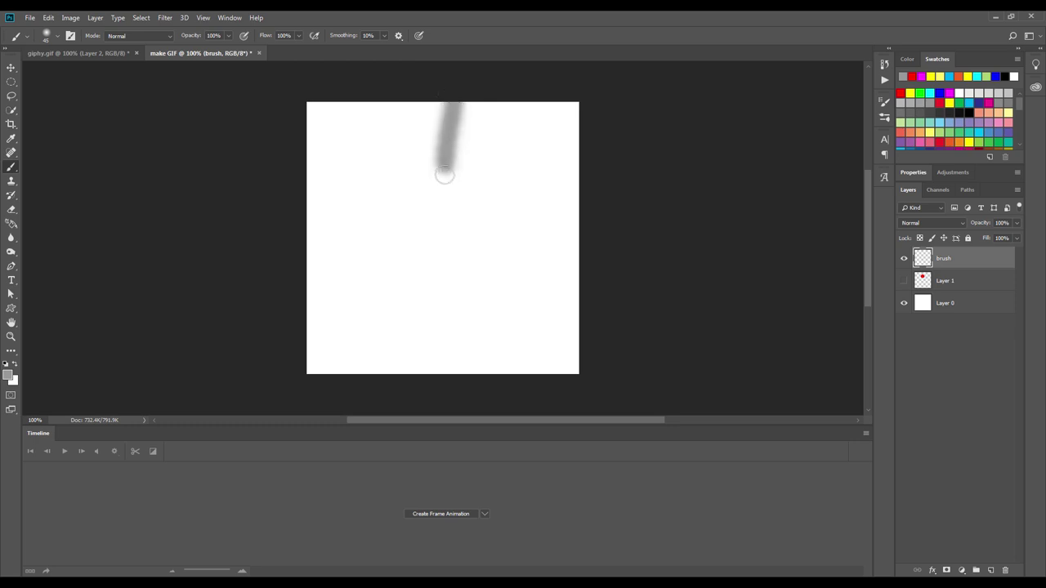
{"action": "left_click_drag", "start_coordinate": [598, 149], "coordinate": [298, 377]}
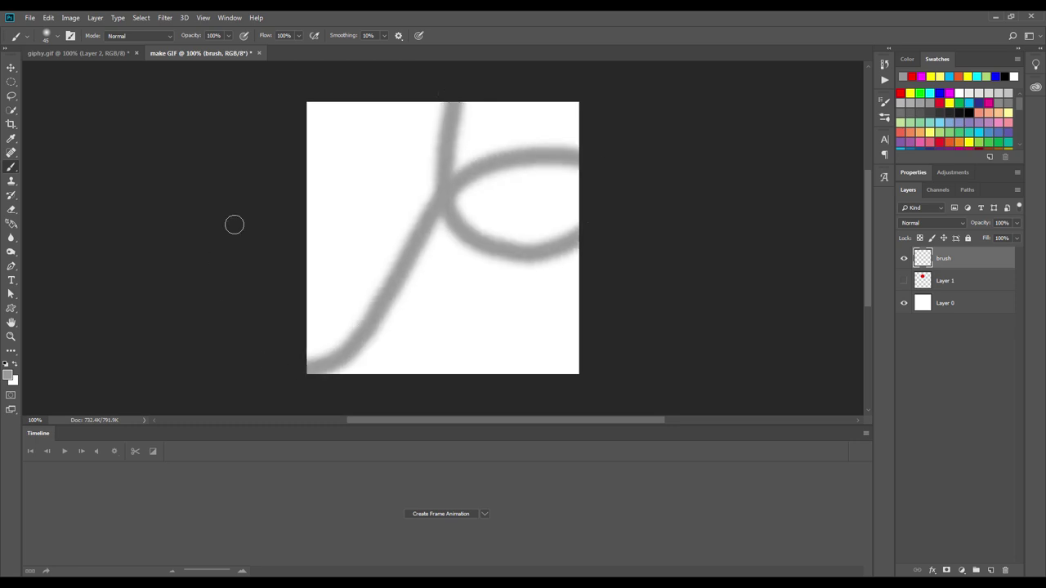
{"action": "left_click_drag", "start_coordinate": [236, 222], "coordinate": [513, 359]}
{"action": "key", "text": "ctrl+z"}
{"action": "key", "text": "ctrl+z"}
{"action": "key", "text": "ctrl+z"}
{"action": "mouse_move", "coordinate": [429, 106]}
{"action": "left_mouse_down"}
{"action": "mouse_move", "coordinate": [564, 267]}
{"action": "mouse_move", "coordinate": [452, 174]}
{"action": "mouse_move", "coordinate": [354, 213]}
{"action": "mouse_move", "coordinate": [307, 374]}
{"action": "left_mouse_up"}
{"action": "left_click", "coordinate": [903, 258]}
{"action": "left_click", "coordinate": [903, 258]}
{"action": "left_click", "coordinate": [903, 280]}
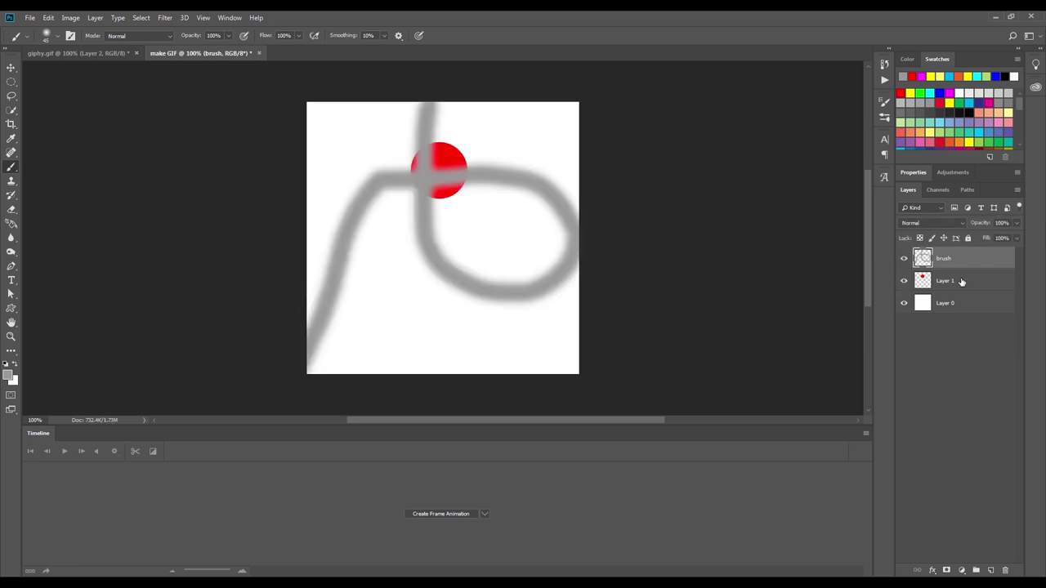
{"action": "left_click", "coordinate": [960, 281]}
- Move Layer 1 above the brush layer and drag the red circle just above the canvas top
{"action": "left_click", "coordinate": [12, 68]}
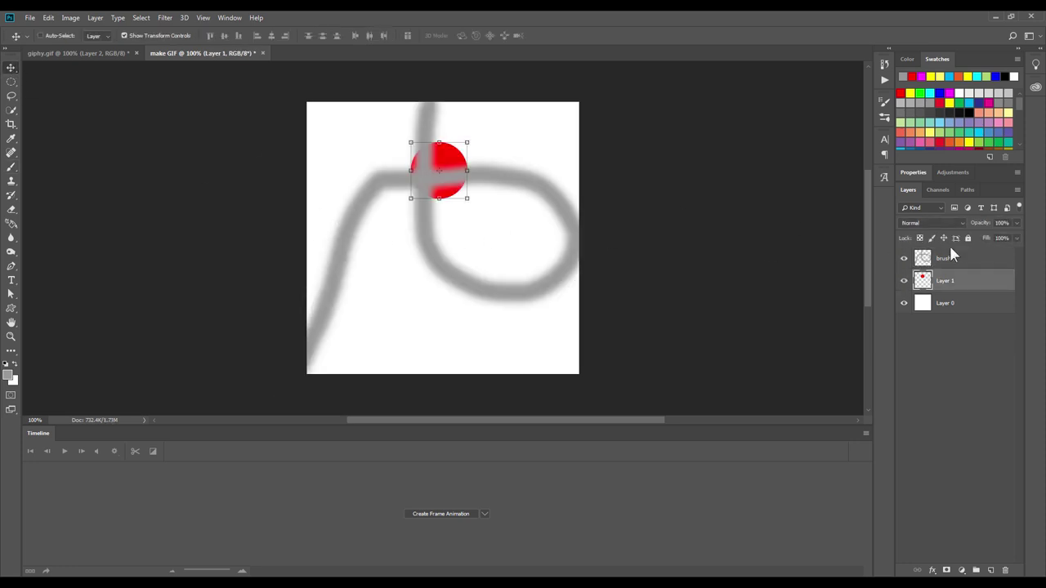
{"action": "left_click_drag", "start_coordinate": [971, 279], "coordinate": [969, 260]}
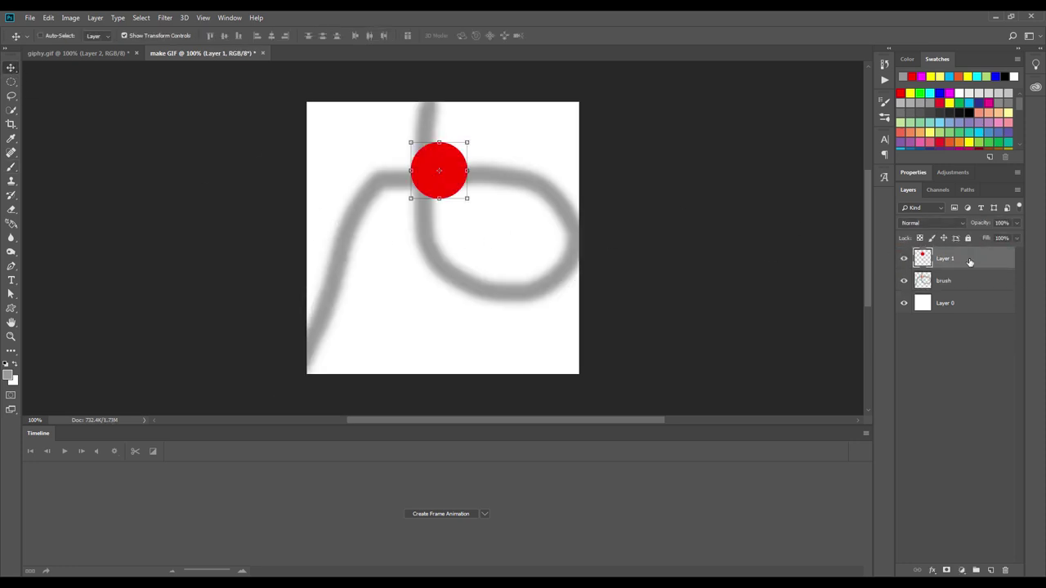
{"action": "left_click", "coordinate": [959, 284]}
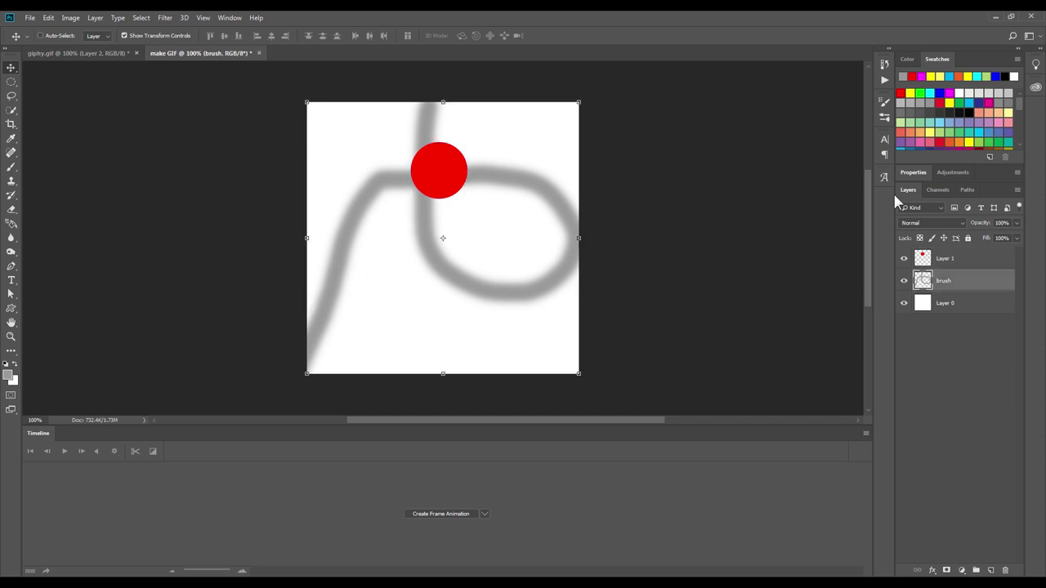
{"action": "left_click", "coordinate": [936, 253]}
{"action": "mouse_move", "coordinate": [439, 185]}
{"action": "left_mouse_down"}
{"action": "mouse_move", "coordinate": [431, 128]}
{"action": "mouse_move", "coordinate": [493, 319]}
{"action": "mouse_move", "coordinate": [534, 185]}
{"action": "mouse_move", "coordinate": [327, 233]}
{"action": "mouse_move", "coordinate": [277, 405]}
{"action": "mouse_move", "coordinate": [339, 281]}
{"action": "mouse_move", "coordinate": [567, 223]}
{"action": "mouse_move", "coordinate": [399, 234]}
{"action": "mouse_move", "coordinate": [292, 386]}
{"action": "mouse_move", "coordinate": [437, 70]}
{"action": "mouse_move", "coordinate": [418, 101]}
{"action": "mouse_move", "coordinate": [426, 80]}
{"action": "left_mouse_up"}
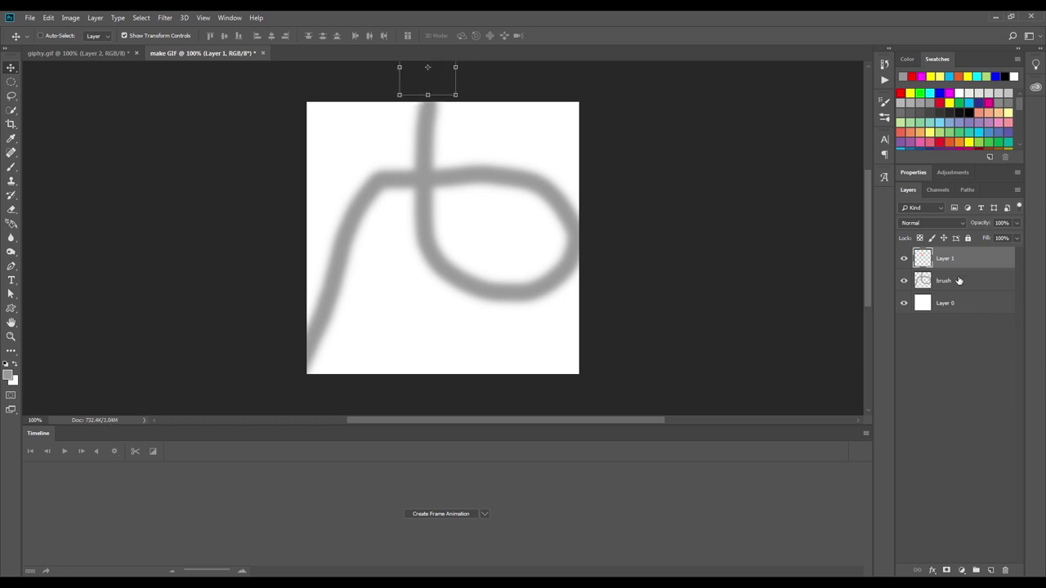
- Create a frame animation with Layer 0 and brush hidden, leaving only Layer 1 visible
{"action": "left_click", "coordinate": [484, 514]}
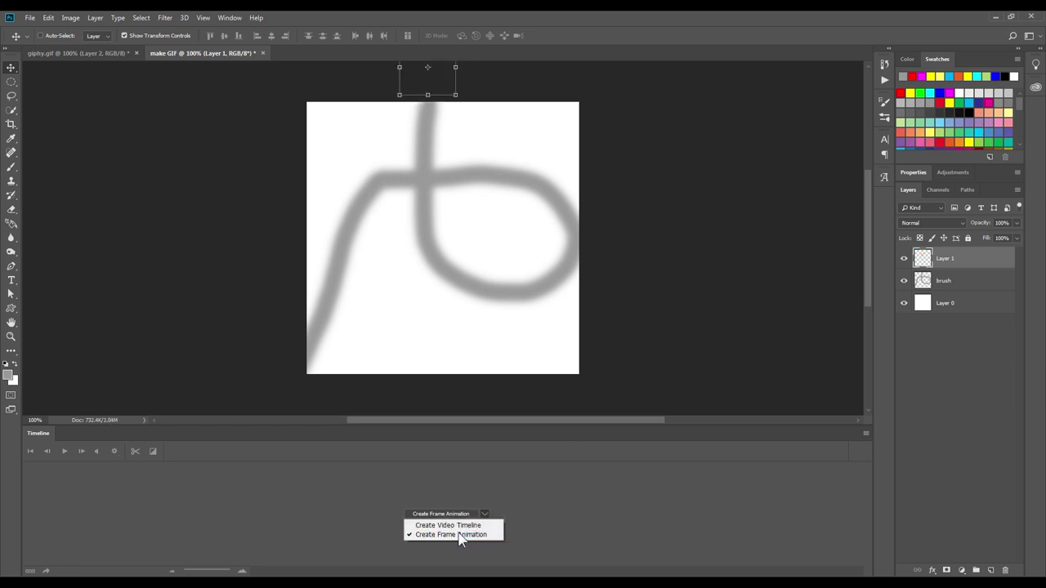
{"action": "left_click", "coordinate": [474, 536]}
{"action": "left_click", "coordinate": [440, 514]}
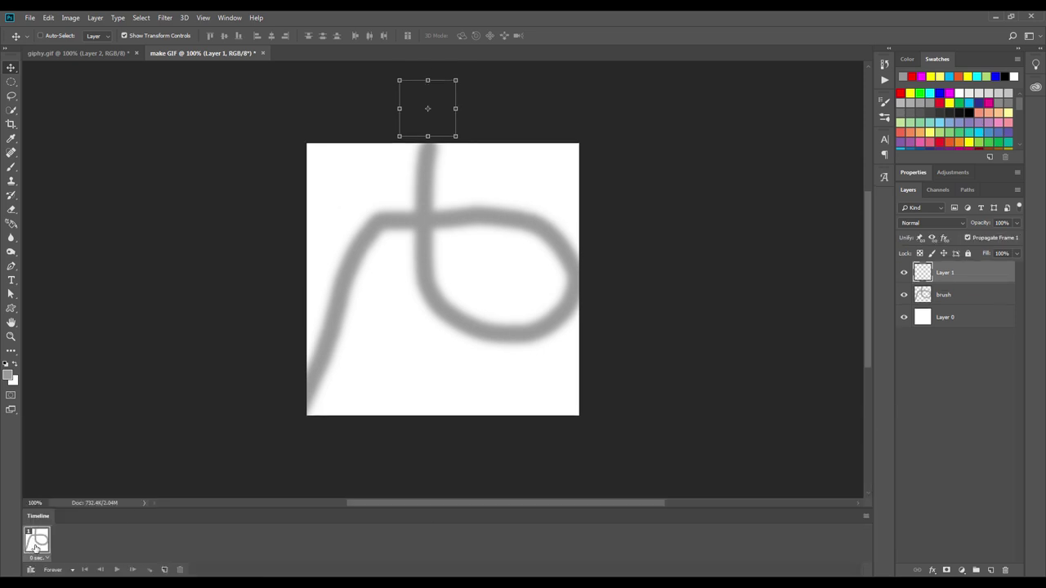
{"action": "left_click_drag", "start_coordinate": [904, 298], "coordinate": [903, 272]}
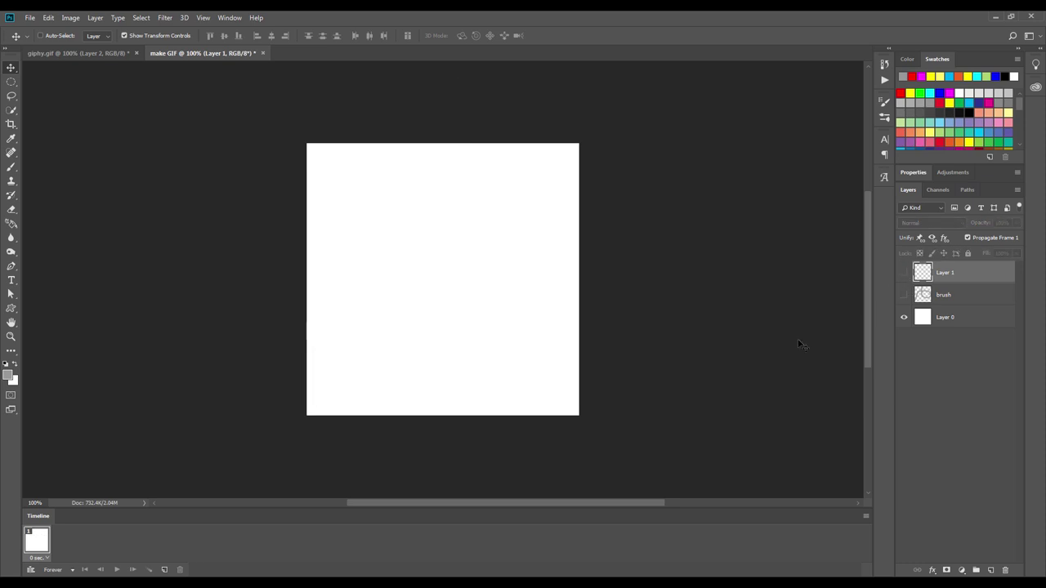
{"action": "left_click", "coordinate": [904, 317]}
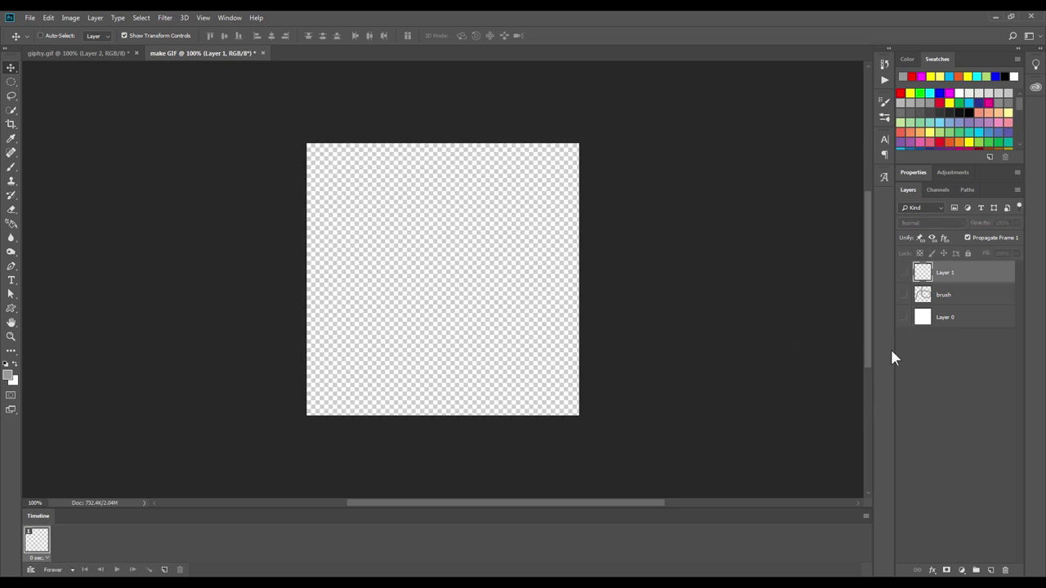
{"action": "left_click", "coordinate": [903, 272]}
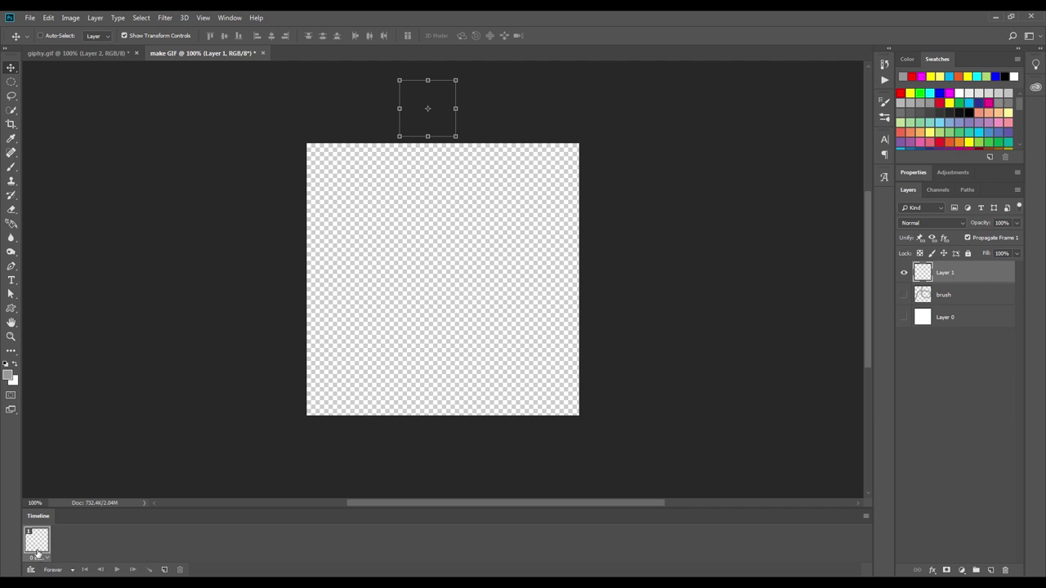
- Add frame 2 with the red circle at the canvas top, showing the grey stroke as a guide
{"action": "left_click", "coordinate": [164, 569]}
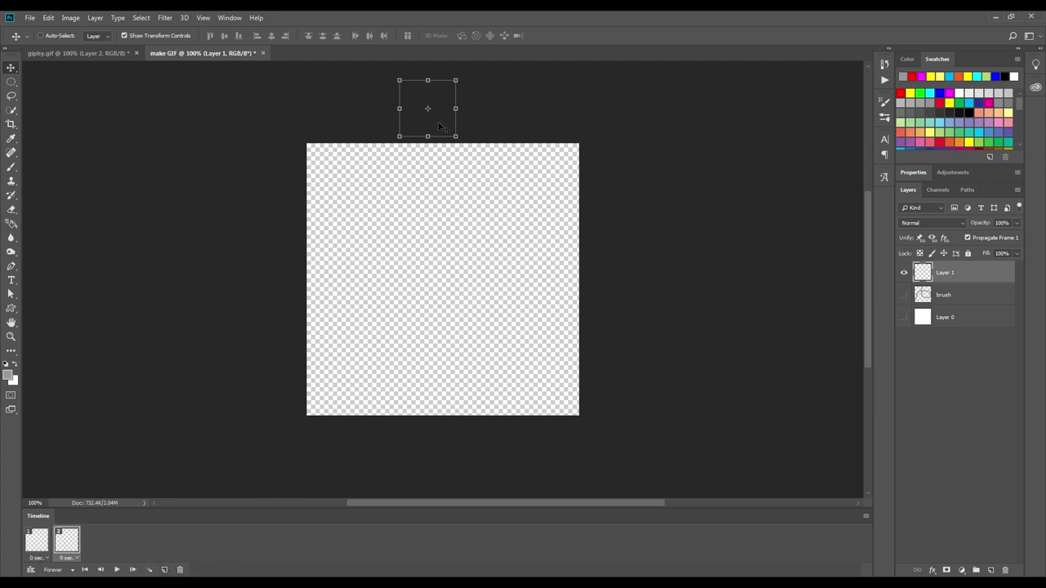
{"action": "left_click_drag", "start_coordinate": [439, 125], "coordinate": [438, 180]}
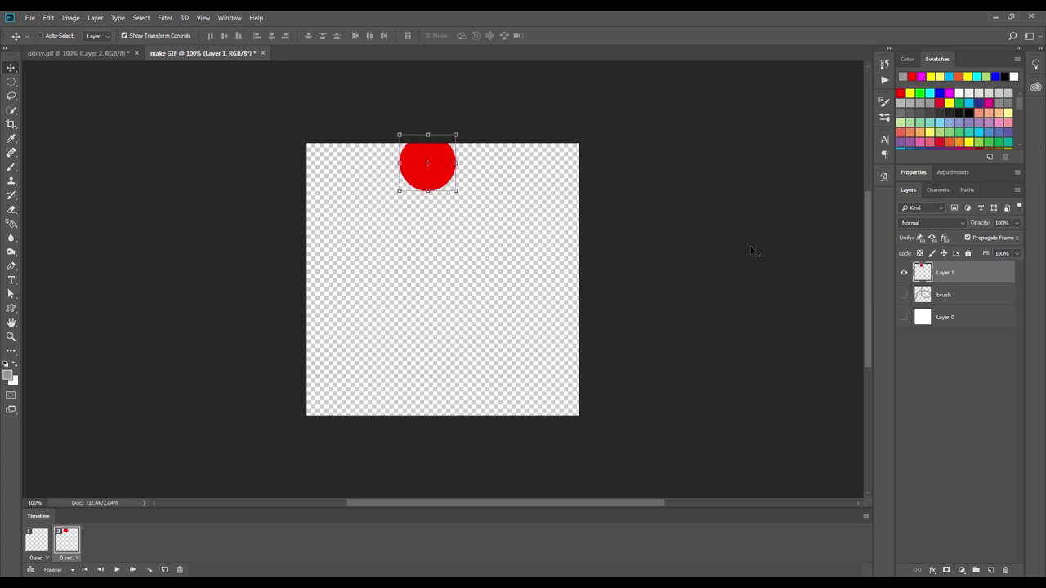
{"action": "left_click", "coordinate": [43, 550]}
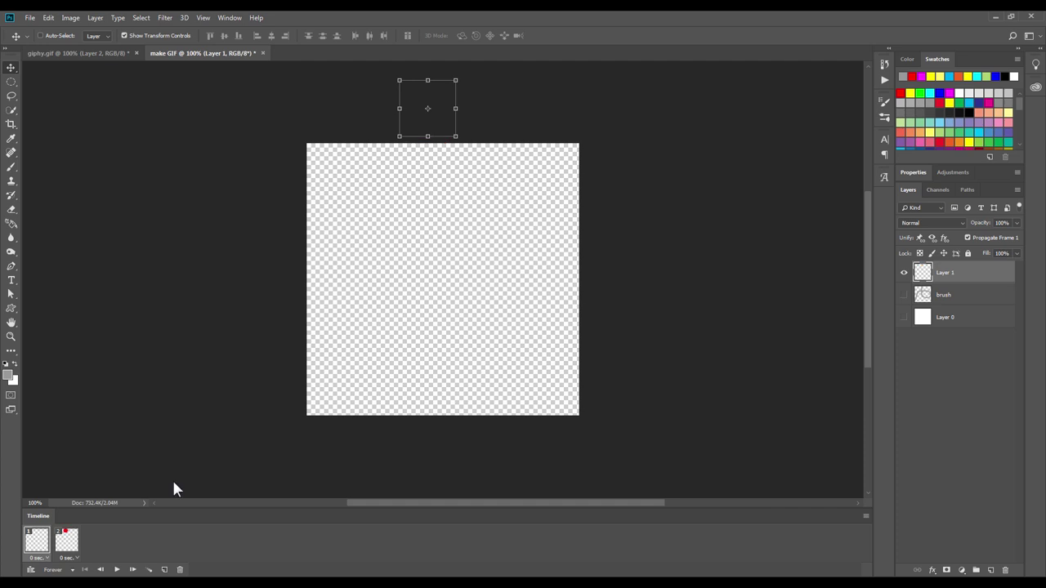
{"action": "left_click", "coordinate": [903, 295]}
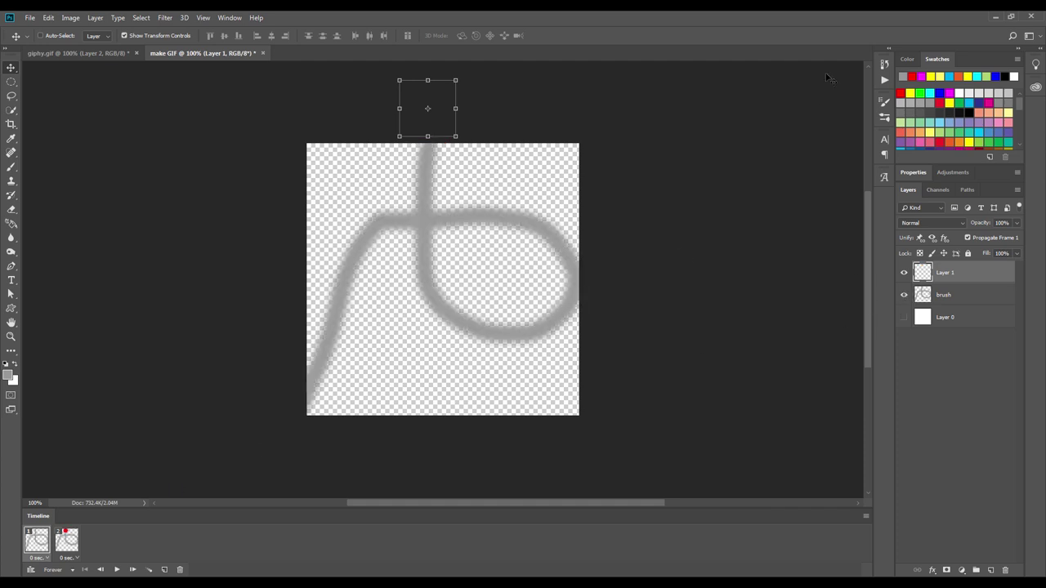
{"action": "left_click", "coordinate": [69, 543]}
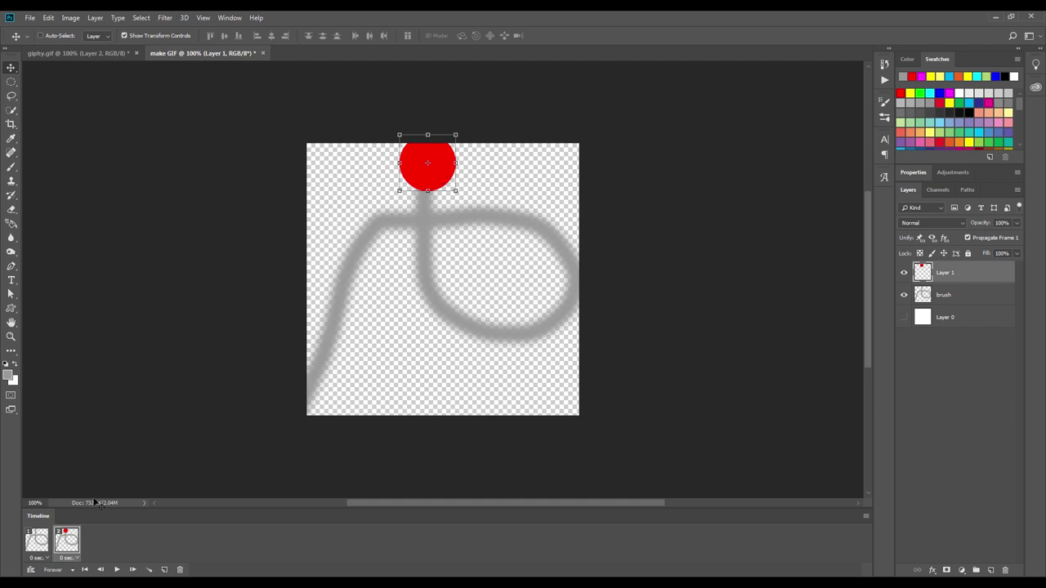
{"action": "left_click", "coordinate": [41, 539]}
{"action": "left_click", "coordinate": [67, 541]}
{"action": "mouse_move", "coordinate": [448, 187]}
{"action": "left_mouse_down"}
{"action": "mouse_move", "coordinate": [447, 153]}
{"action": "mouse_move", "coordinate": [437, 193]}
{"action": "mouse_move", "coordinate": [449, 173]}
{"action": "left_mouse_up"}
- Add frames 3–10, moving the circle down and right along the stroke to the right edge
{"action": "left_click", "coordinate": [162, 569]}
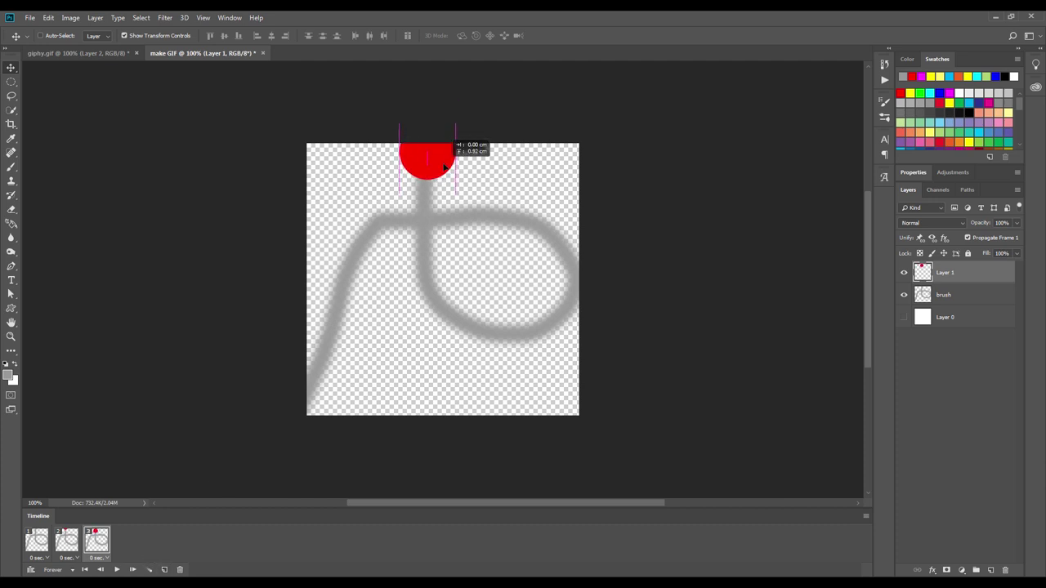
{"action": "left_click", "coordinate": [164, 569]}
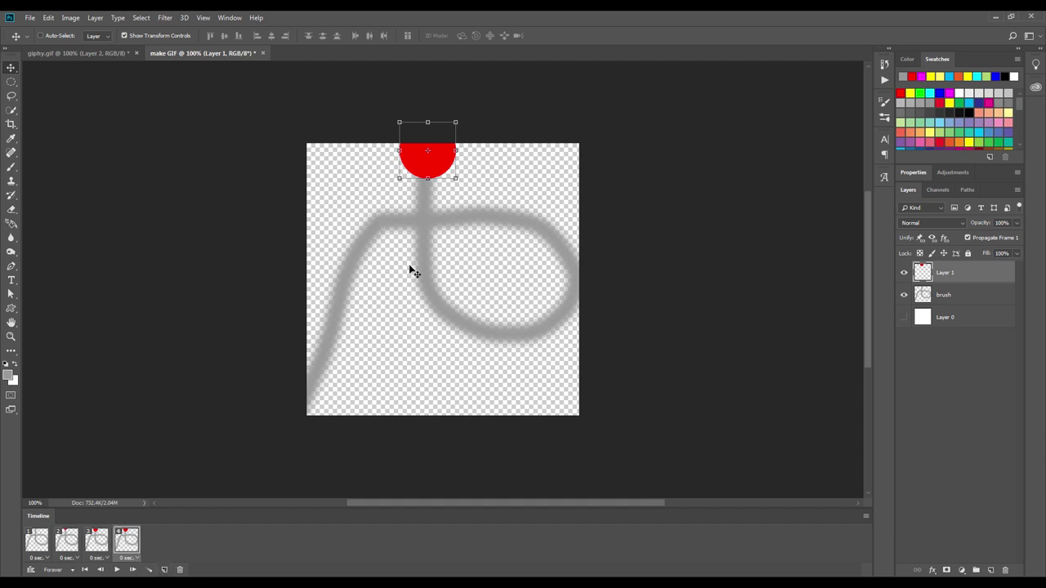
{"action": "mouse_move", "coordinate": [444, 175]}
{"action": "left_mouse_down"}
{"action": "mouse_move", "coordinate": [436, 200]}
{"action": "mouse_move", "coordinate": [445, 256]}
{"action": "left_mouse_up"}
{"action": "left_click", "coordinate": [164, 569]}
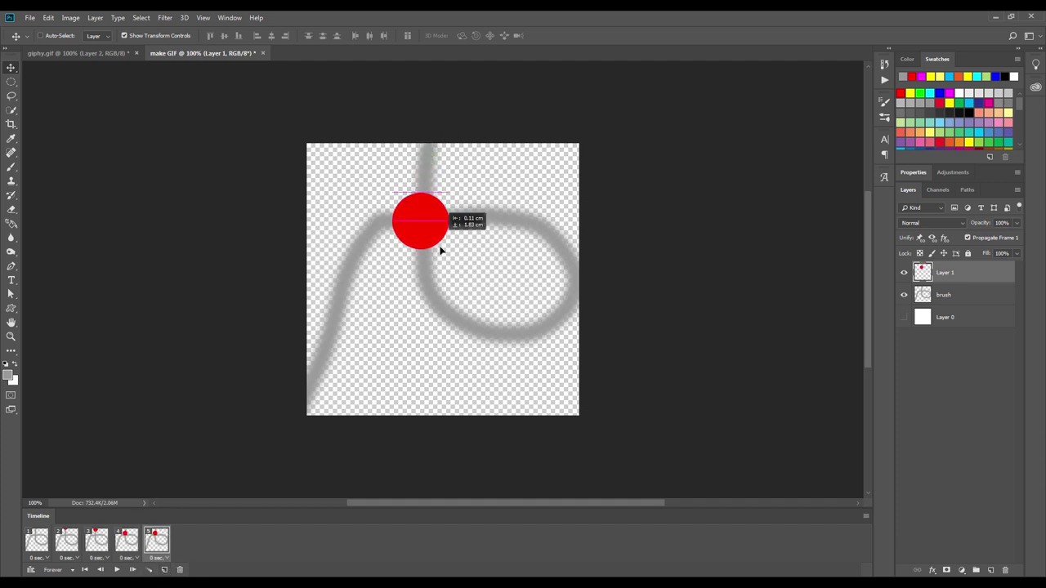
{"action": "left_click", "coordinate": [165, 570]}
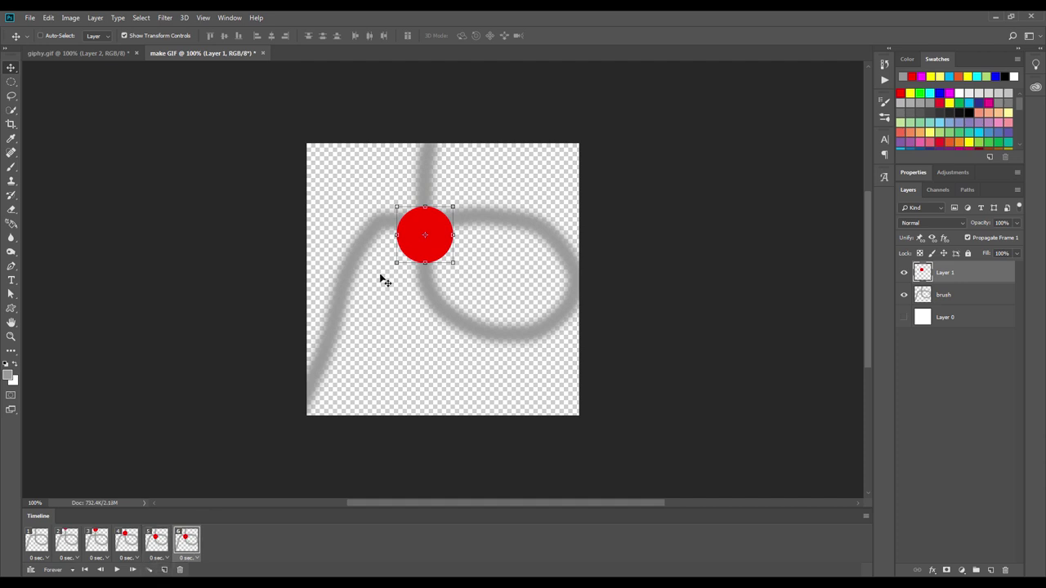
{"action": "left_click_drag", "start_coordinate": [434, 254], "coordinate": [443, 281]}
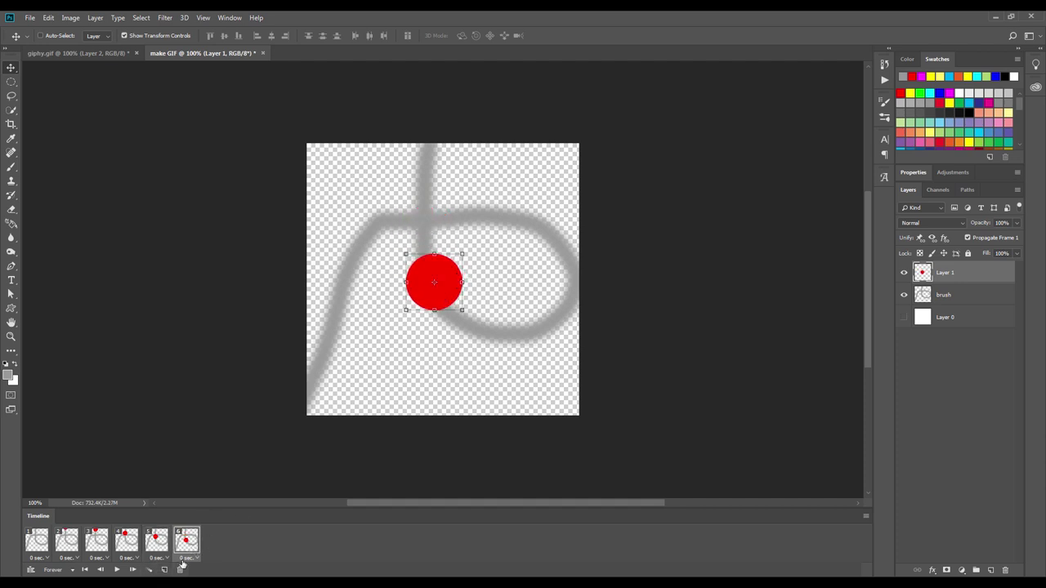
{"action": "left_click", "coordinate": [164, 570]}
{"action": "mouse_move", "coordinate": [413, 297]}
{"action": "left_mouse_down"}
{"action": "mouse_move", "coordinate": [442, 332]}
{"action": "mouse_move", "coordinate": [506, 327]}
{"action": "mouse_move", "coordinate": [521, 348]}
{"action": "mouse_move", "coordinate": [574, 334]}
{"action": "mouse_move", "coordinate": [579, 287]}
{"action": "left_mouse_up"}
{"action": "left_click", "coordinate": [164, 569]}
{"action": "left_click", "coordinate": [165, 570]}
{"action": "left_click", "coordinate": [164, 569]}
- Add frames 11–15, moving the circle up-left and across the top of the loop
{"action": "left_click", "coordinate": [165, 569]}
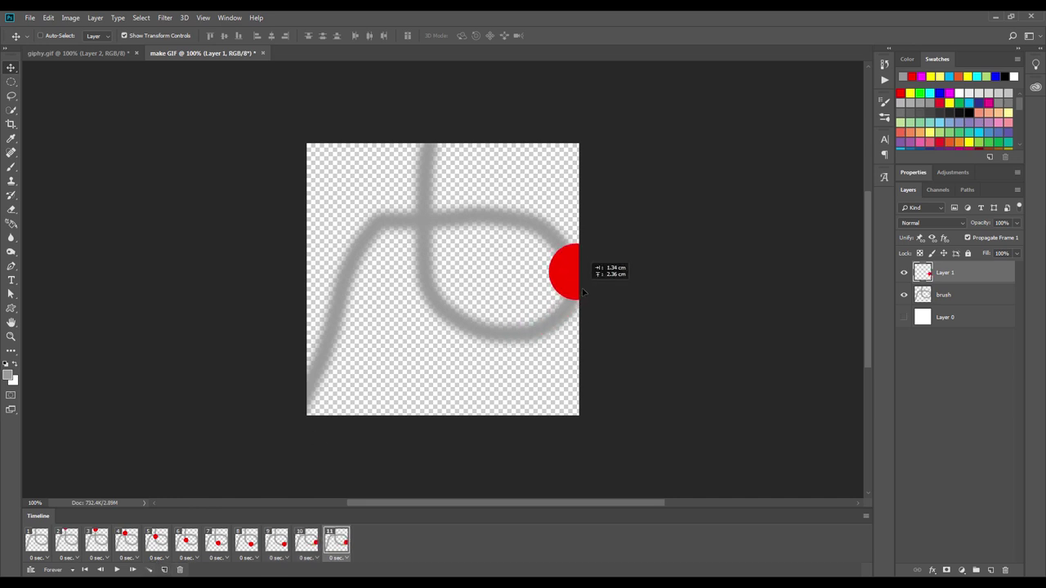
{"action": "left_click", "coordinate": [164, 569]}
{"action": "left_click_drag", "start_coordinate": [583, 293], "coordinate": [571, 263]}
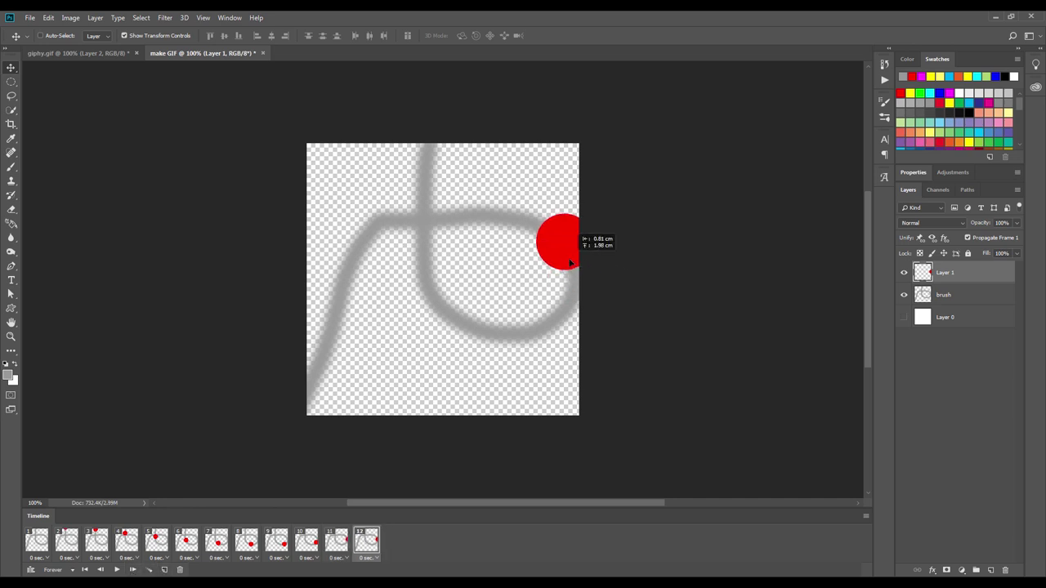
{"action": "left_click", "coordinate": [163, 569]}
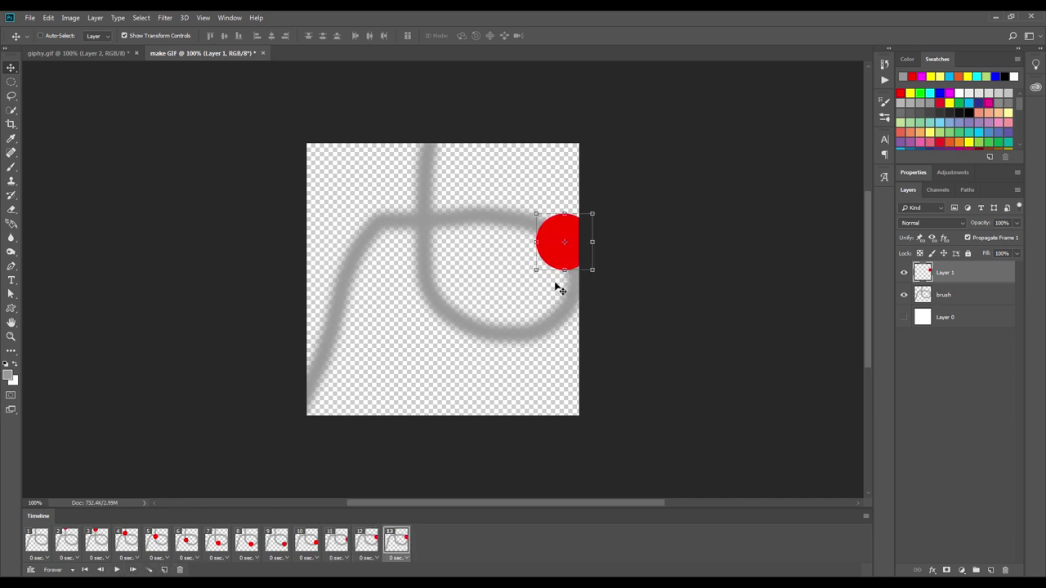
{"action": "left_click_drag", "start_coordinate": [581, 264], "coordinate": [510, 225]}
{"action": "left_click", "coordinate": [164, 570]}
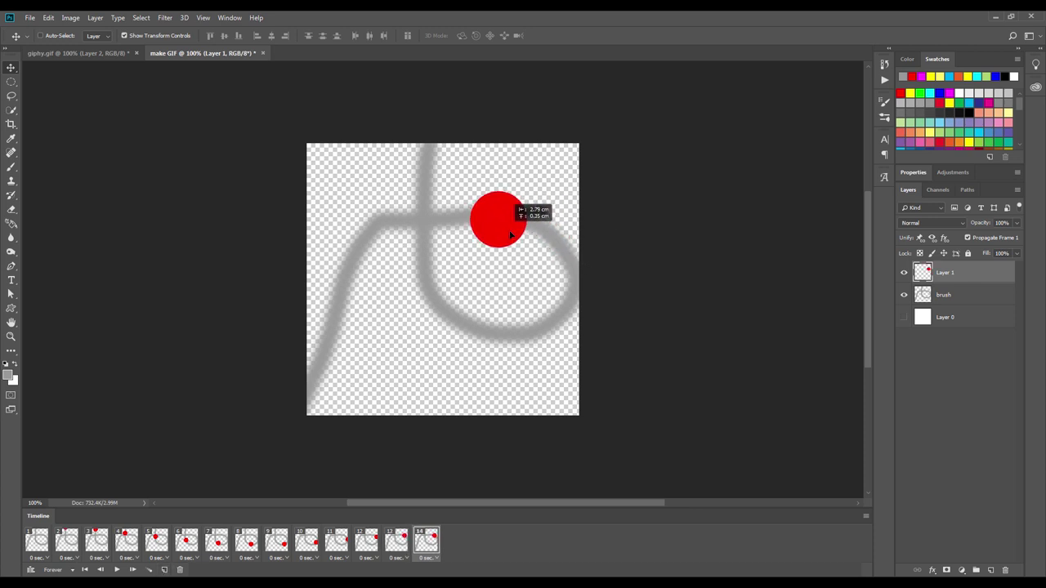
{"action": "left_click", "coordinate": [164, 569]}
{"action": "mouse_move", "coordinate": [513, 239]}
{"action": "left_mouse_down"}
{"action": "mouse_move", "coordinate": [370, 231]}
{"action": "mouse_move", "coordinate": [349, 280]}
{"action": "left_mouse_up"}
- Add frames 16–20, moving the circle down-left along the stroke
{"action": "left_click", "coordinate": [165, 570]}
{"action": "left_click", "coordinate": [163, 569]}
{"action": "left_click", "coordinate": [164, 570]}
{"action": "left_click", "coordinate": [164, 569]}
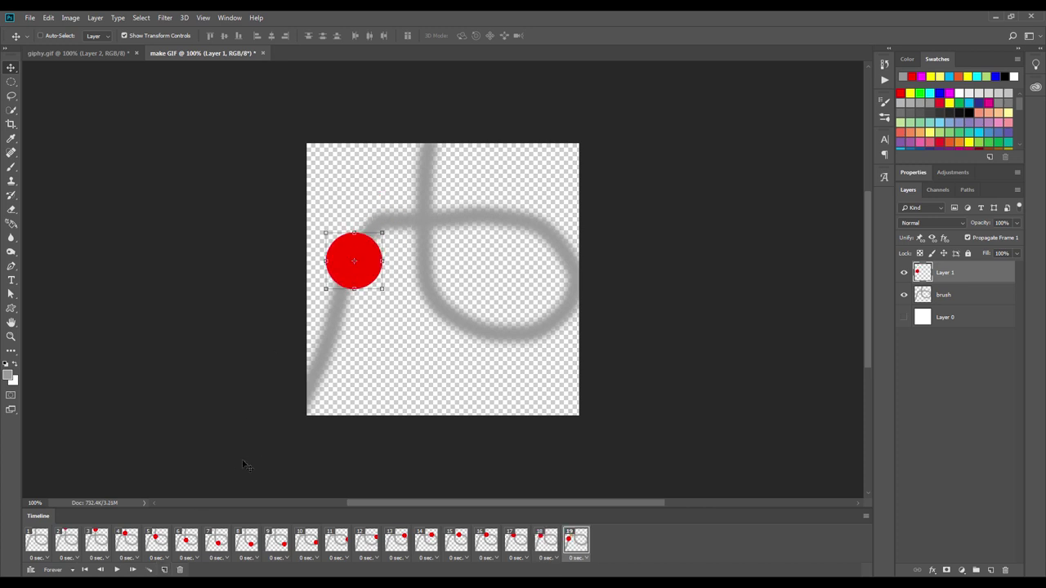
{"action": "left_click", "coordinate": [164, 569]}
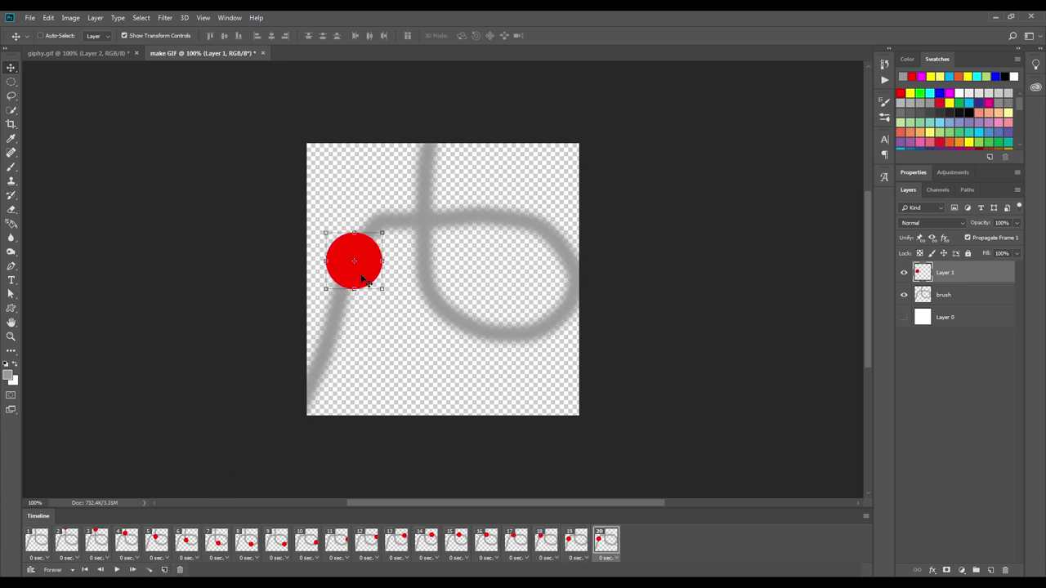
{"action": "mouse_move", "coordinate": [361, 275]}
{"action": "left_mouse_down"}
{"action": "mouse_move", "coordinate": [343, 311]}
{"action": "mouse_move", "coordinate": [343, 352]}
{"action": "left_mouse_up"}
- Add frames 21–25, carrying the circle past the left edge and off the lower-left canvas
{"action": "left_click", "coordinate": [164, 569]}
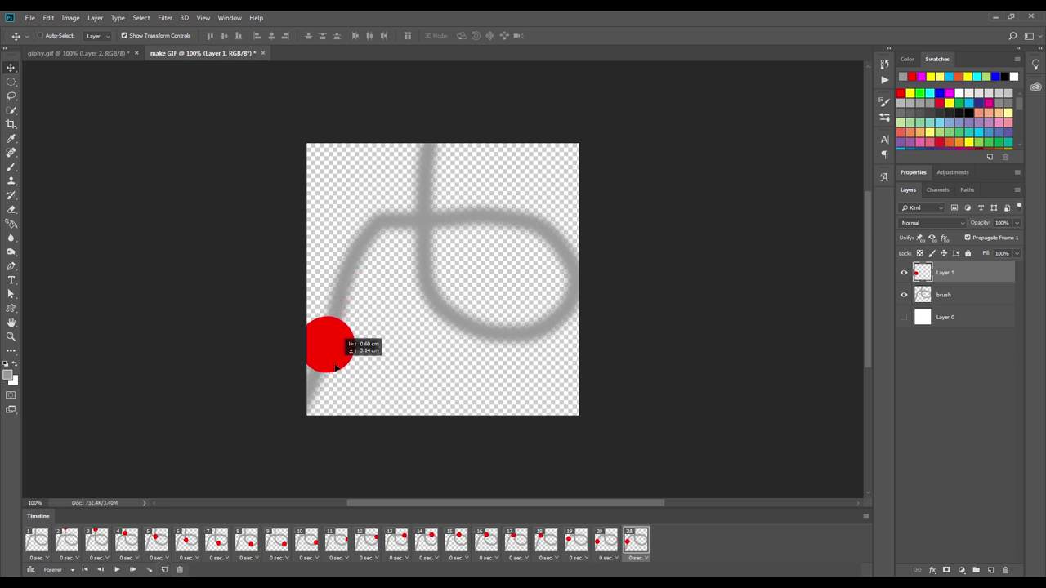
{"action": "left_click", "coordinate": [162, 570]}
{"action": "left_click_drag", "start_coordinate": [342, 344], "coordinate": [301, 435]}
{"action": "left_click", "coordinate": [165, 570]}
{"action": "left_click", "coordinate": [166, 570]}
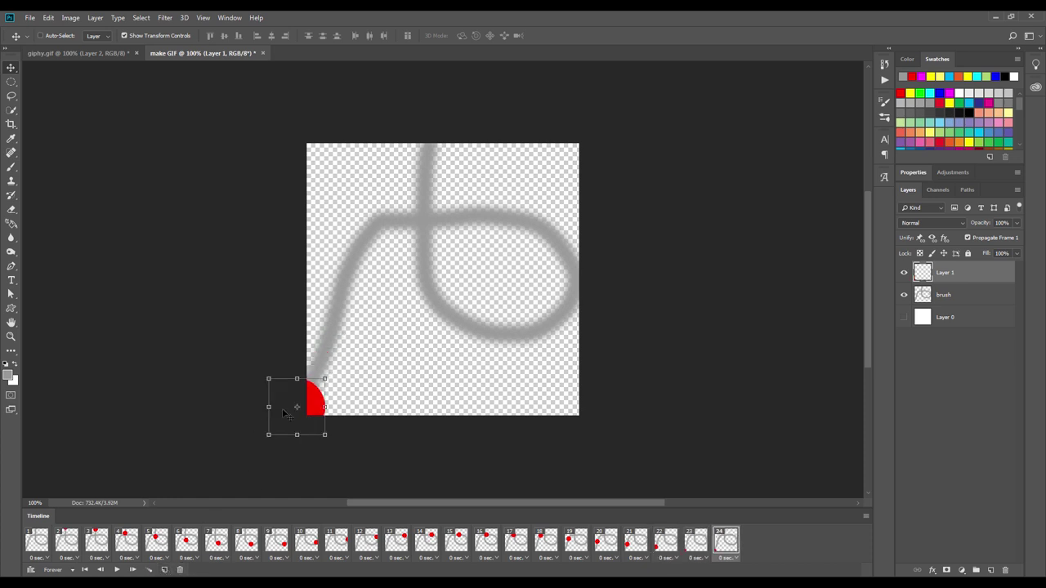
{"action": "left_click_drag", "start_coordinate": [264, 442], "coordinate": [233, 450]}
{"action": "left_click", "coordinate": [165, 570]}
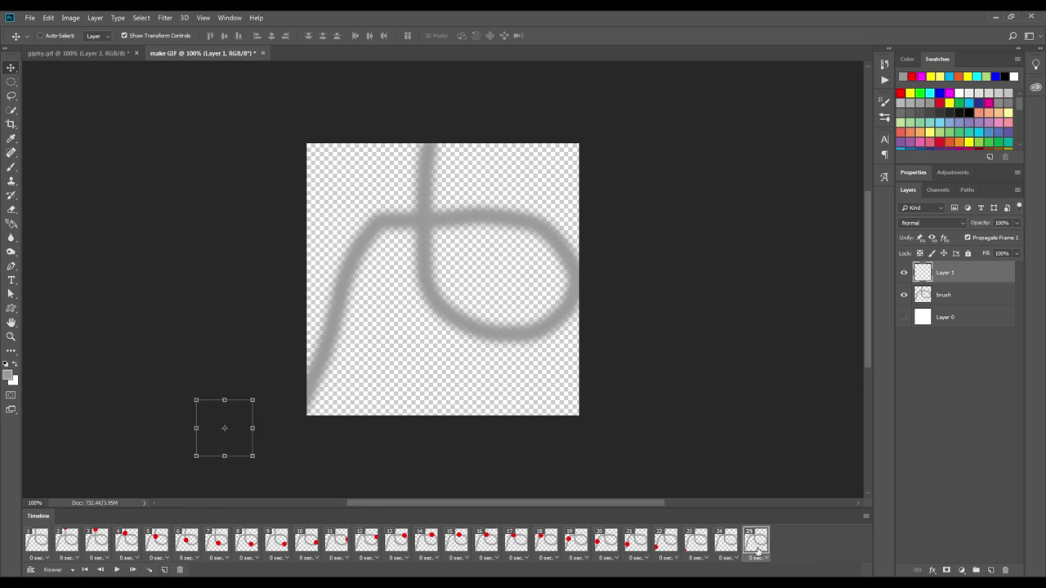
- Play and stop the 25-frame animation preview from frame 1, ending on frame 25
{"action": "left_click", "coordinate": [41, 542]}
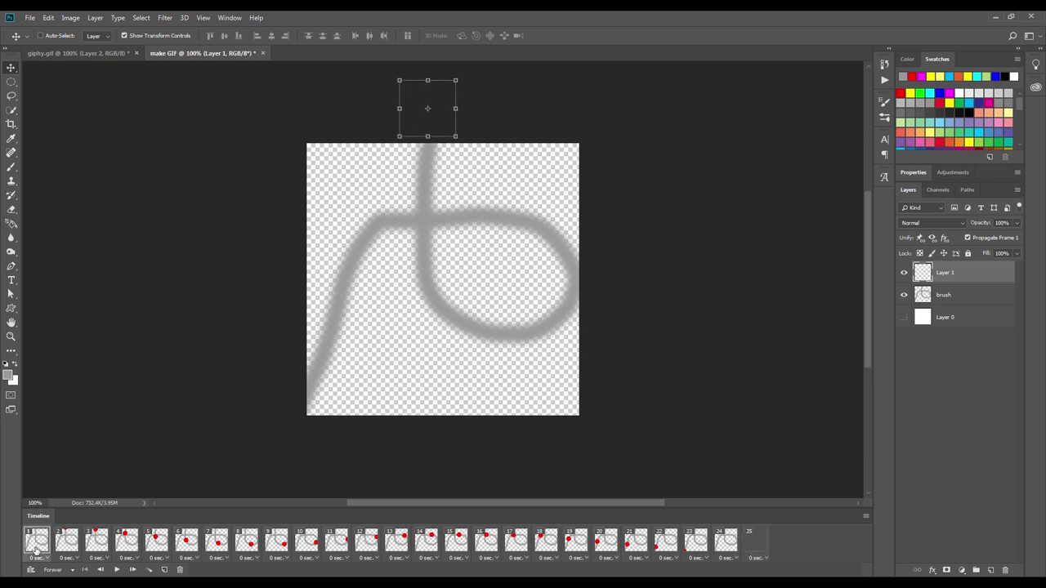
{"action": "left_click", "coordinate": [117, 570]}
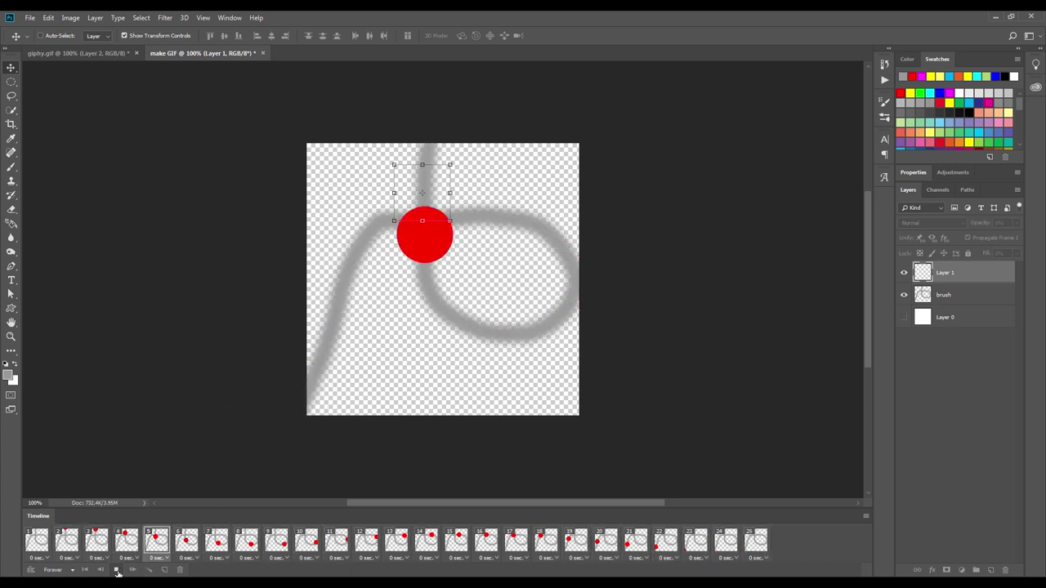
{"action": "left_click", "coordinate": [117, 570]}
{"action": "left_click", "coordinate": [39, 557]}
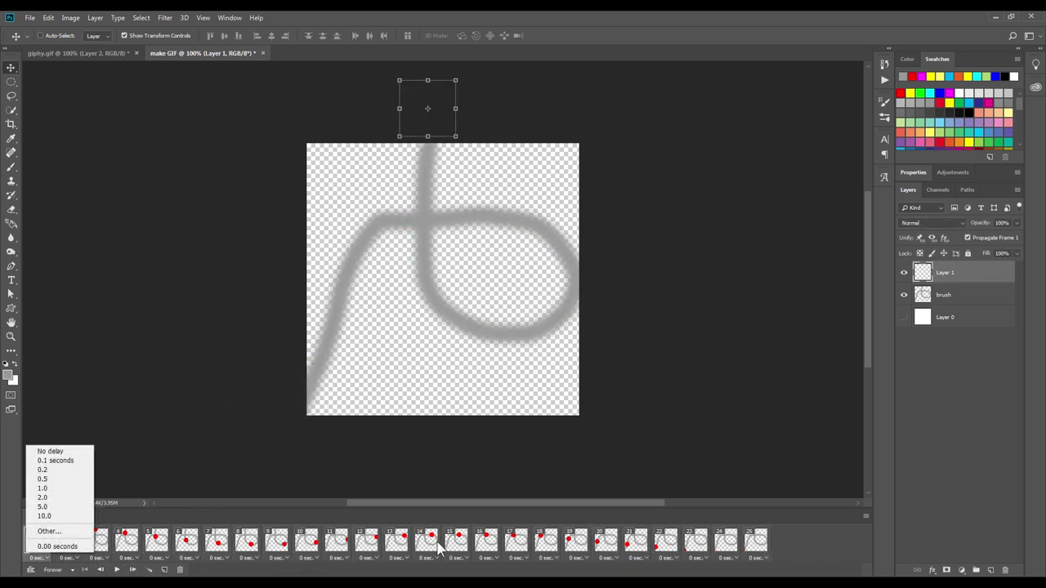
{"action": "left_click", "coordinate": [747, 547]}
{"action": "left_click", "coordinate": [750, 544]}
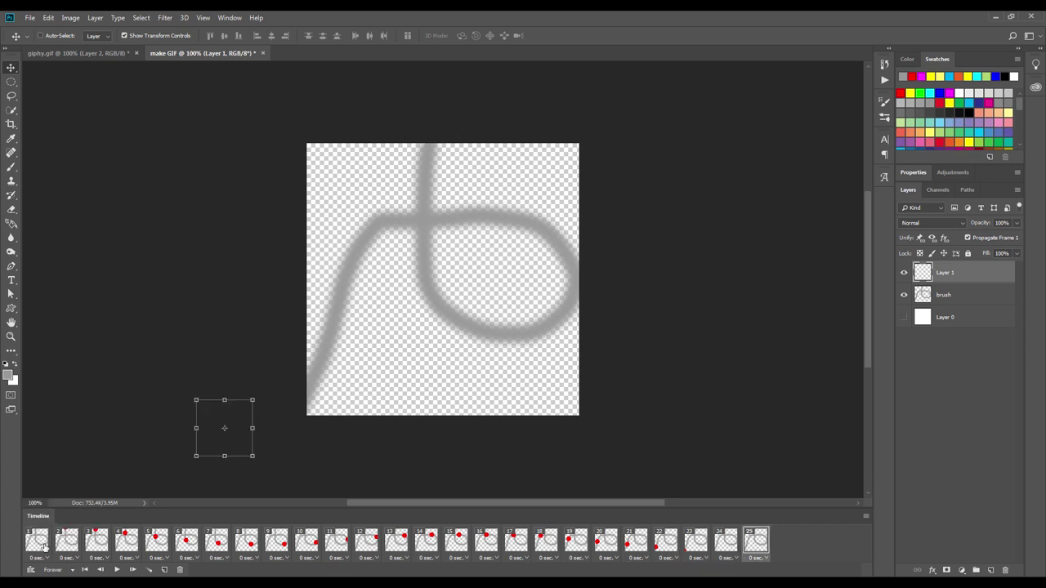
- Hide the grey guide stroke in all 25 frames, turn off transform controls, and reselect frame 1
{"action": "left_click", "coordinate": [44, 546], "text": "shift"}
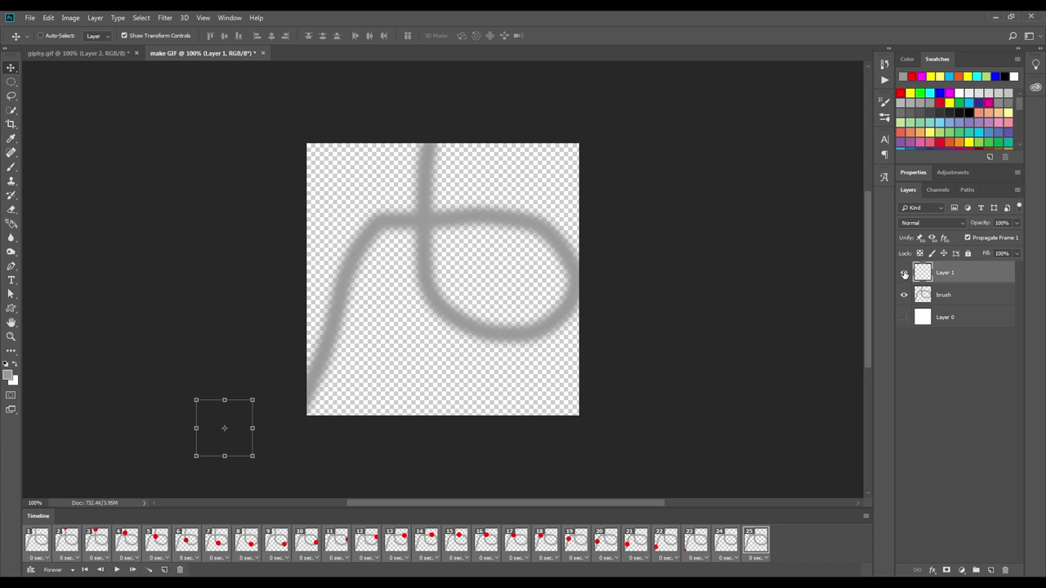
{"action": "left_click", "coordinate": [903, 295]}
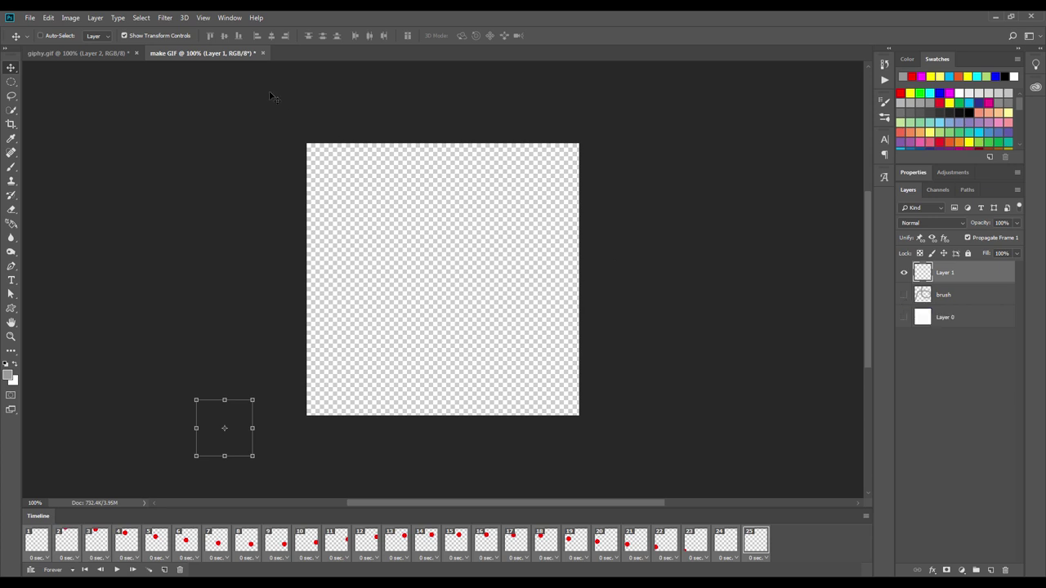
{"action": "left_click", "coordinate": [124, 36]}
{"action": "left_click", "coordinate": [32, 544]}
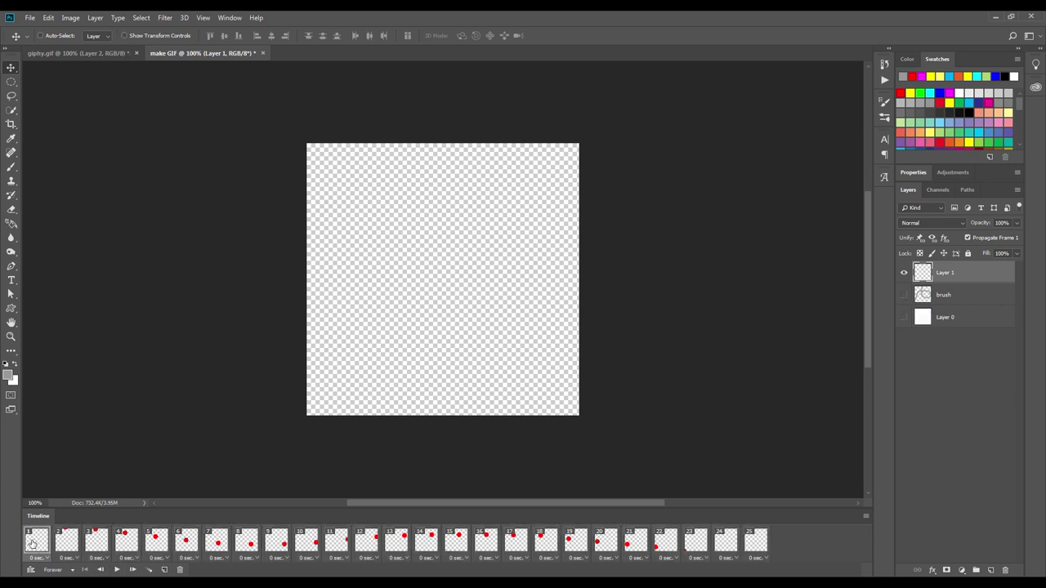
- Play and stop the ball animation, then step through frames 1 to 10
{"action": "left_click", "coordinate": [117, 569]}
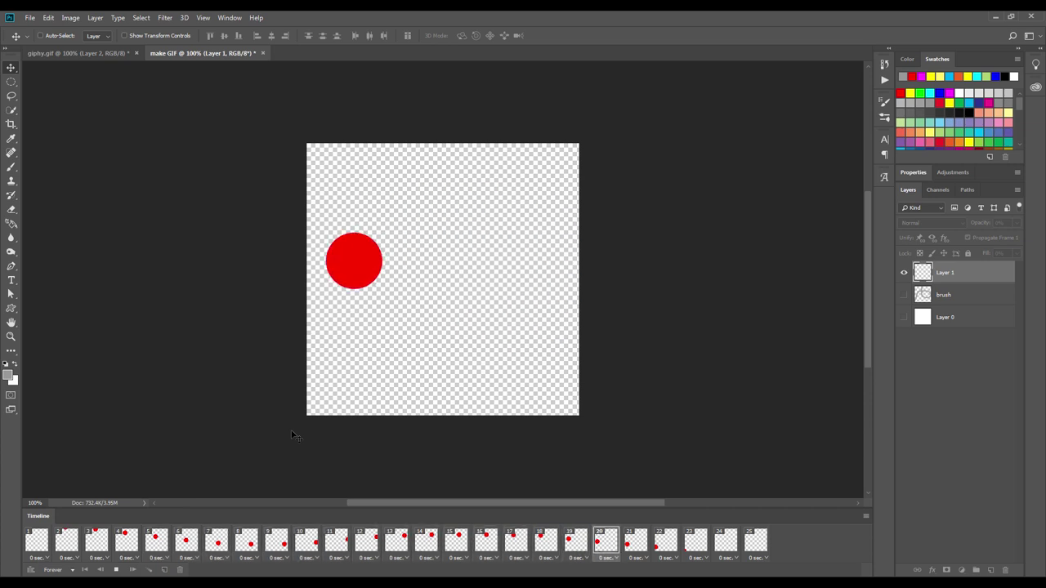
{"action": "key", "text": "space"}
{"action": "left_click", "coordinate": [43, 543]}
{"action": "left_click", "coordinate": [70, 543]}
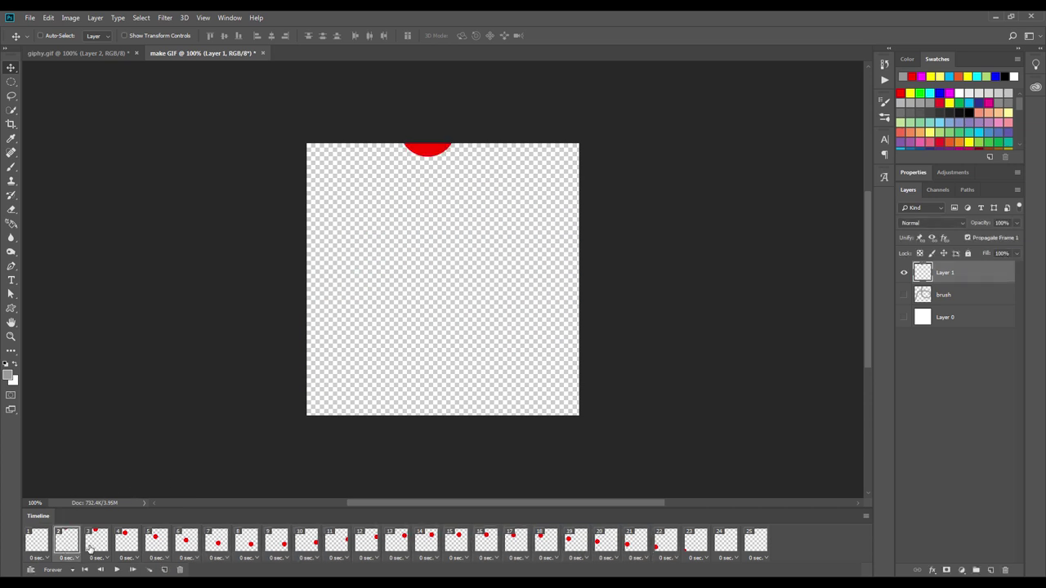
{"action": "left_click", "coordinate": [99, 543]}
{"action": "left_click", "coordinate": [129, 544]}
{"action": "left_click", "coordinate": [158, 545]}
{"action": "left_click", "coordinate": [186, 544]}
{"action": "left_click", "coordinate": [216, 544]}
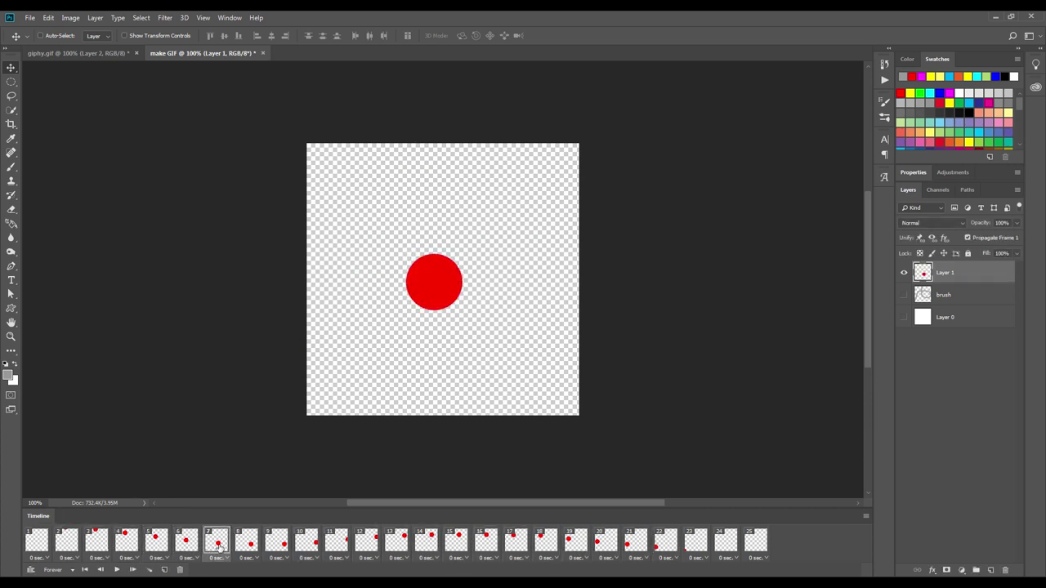
{"action": "left_click", "coordinate": [246, 544]}
{"action": "left_click", "coordinate": [276, 544]}
{"action": "left_click", "coordinate": [306, 544]}
- Step through frames 11 to 25 and bring up the File export options
{"action": "left_click", "coordinate": [336, 544]}
{"action": "left_click", "coordinate": [366, 544]}
{"action": "left_click", "coordinate": [397, 544]}
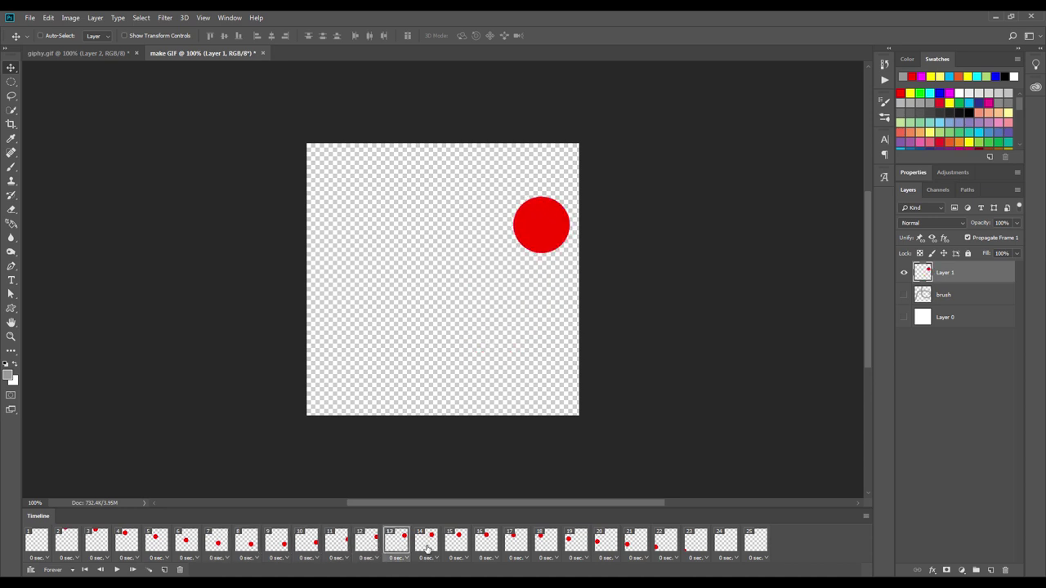
{"action": "left_click", "coordinate": [426, 544]}
{"action": "left_click", "coordinate": [456, 544]}
{"action": "left_click", "coordinate": [485, 544]}
{"action": "left_click", "coordinate": [515, 544]}
{"action": "left_click", "coordinate": [545, 544]}
{"action": "left_click", "coordinate": [575, 544]}
{"action": "left_click", "coordinate": [606, 544]}
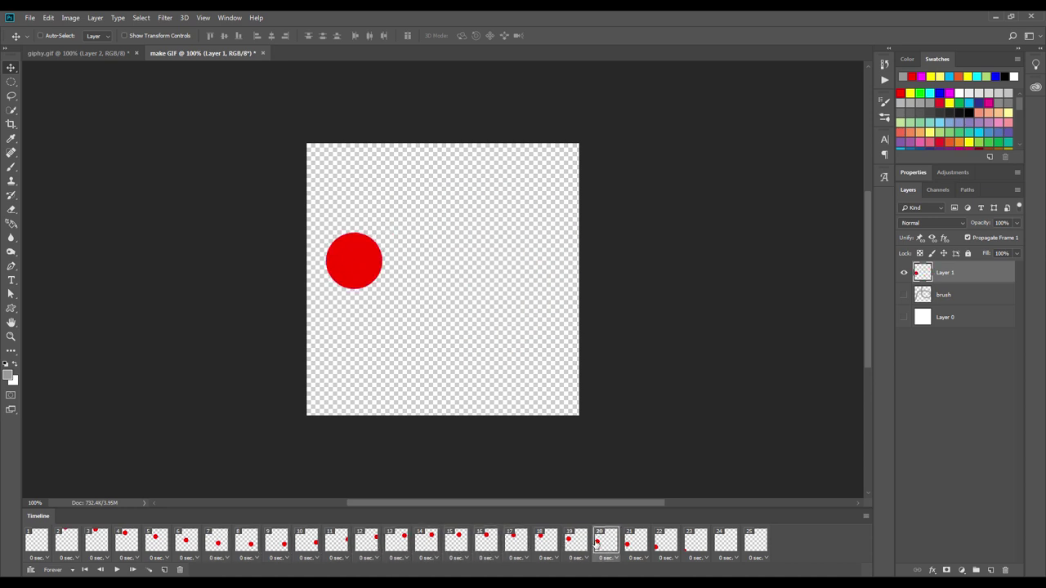
{"action": "left_click", "coordinate": [635, 544]}
{"action": "left_click", "coordinate": [665, 544]}
{"action": "left_click", "coordinate": [695, 544]}
{"action": "left_click", "coordinate": [726, 544]}
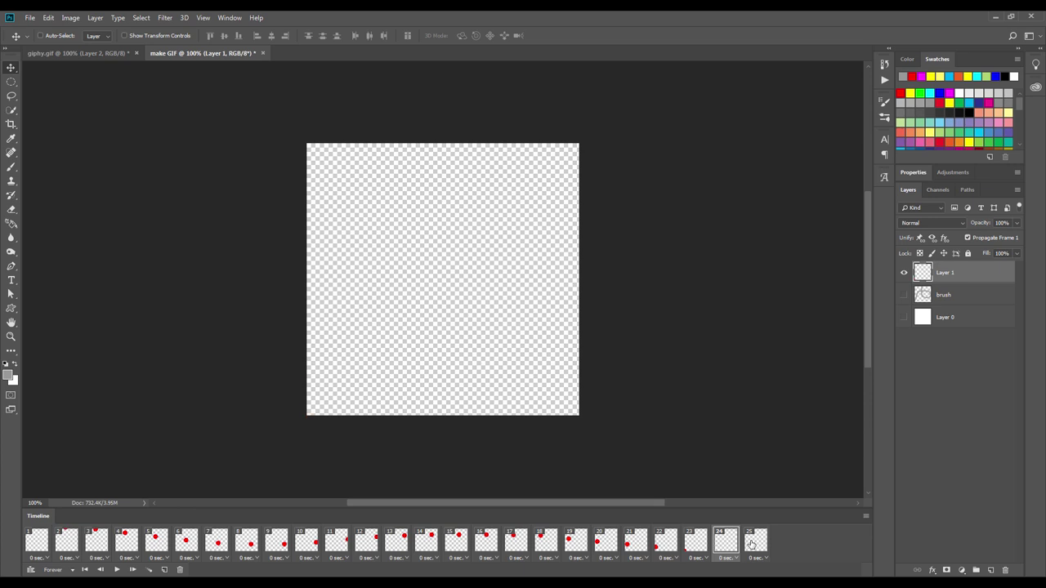
{"action": "left_click", "coordinate": [753, 544]}
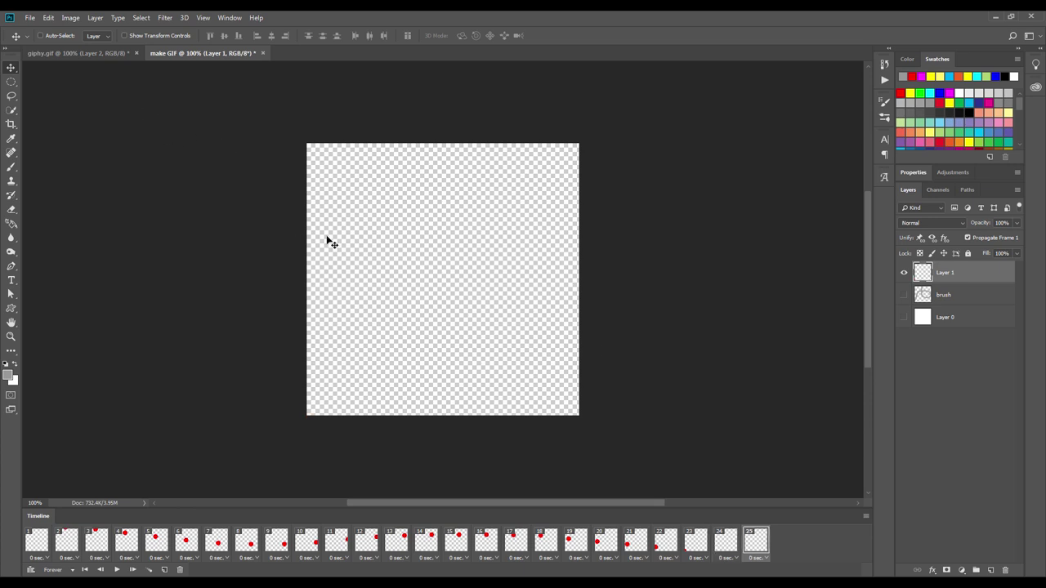
{"action": "left_click", "coordinate": [28, 16]}
{"action": "mouse_move", "coordinate": [40, 166]}
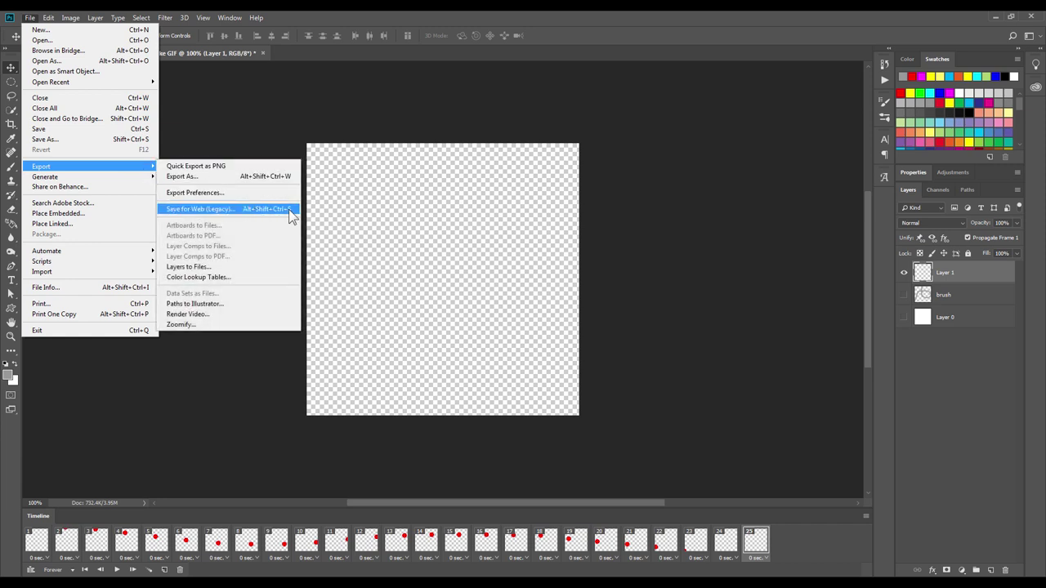
- Open Save for Web with the GIF 128 Dithered preset, GIF format and Forever looping
{"action": "left_click", "coordinate": [287, 209]}
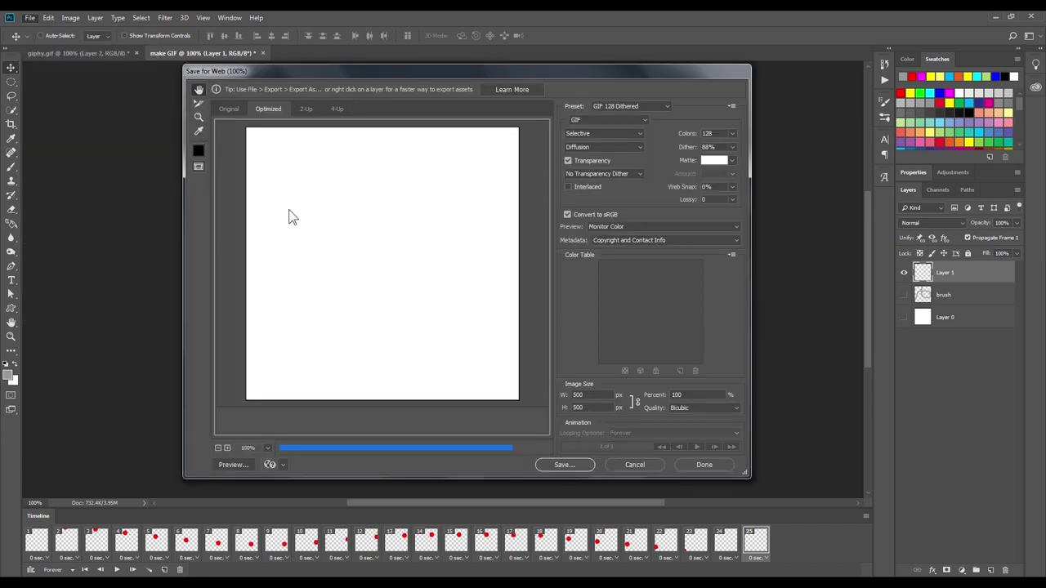
{"action": "left_click", "coordinate": [645, 105]}
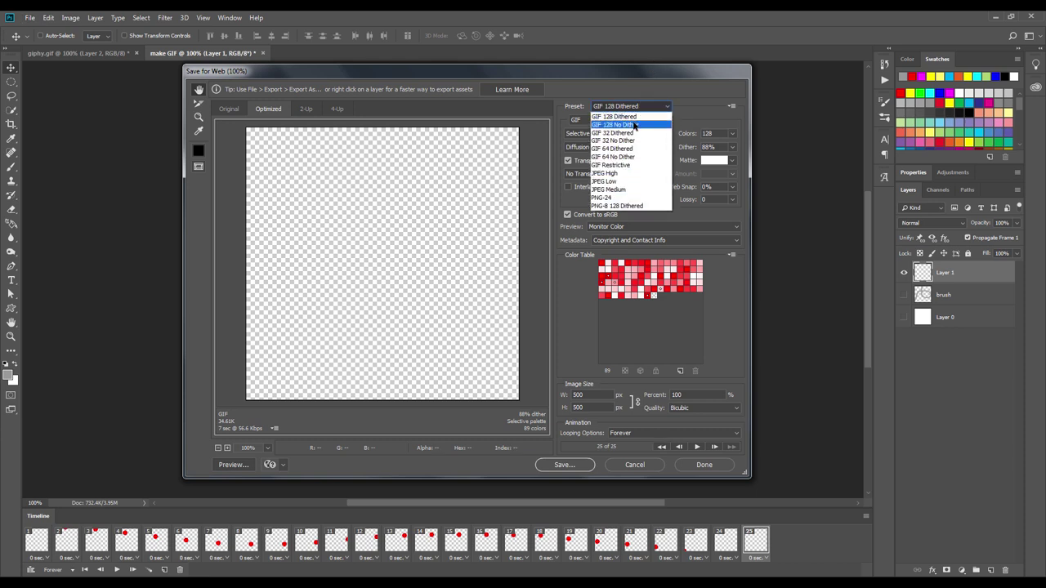
{"action": "left_click", "coordinate": [629, 119]}
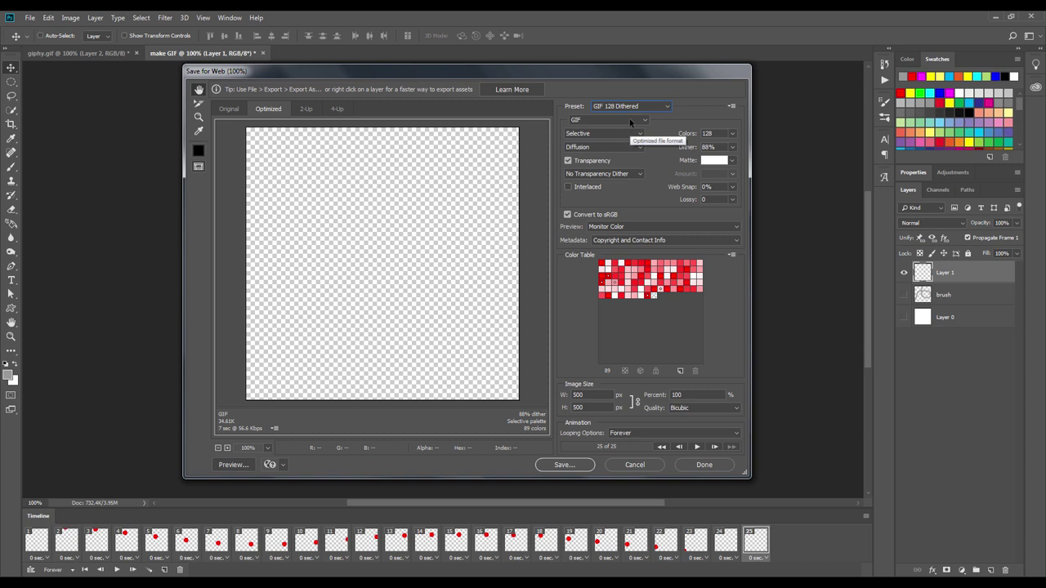
{"action": "left_click", "coordinate": [629, 118]}
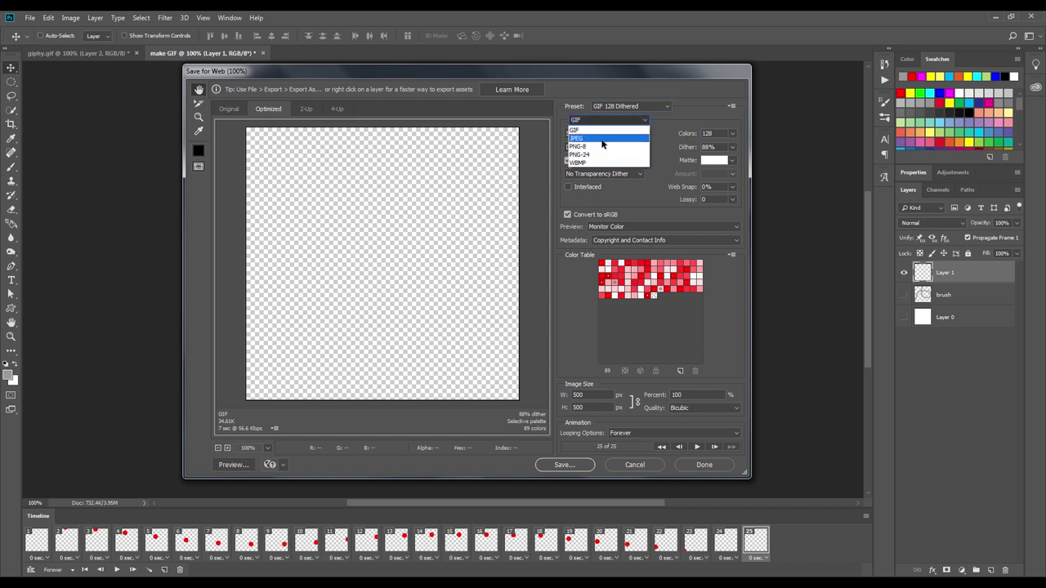
{"action": "left_click", "coordinate": [600, 129]}
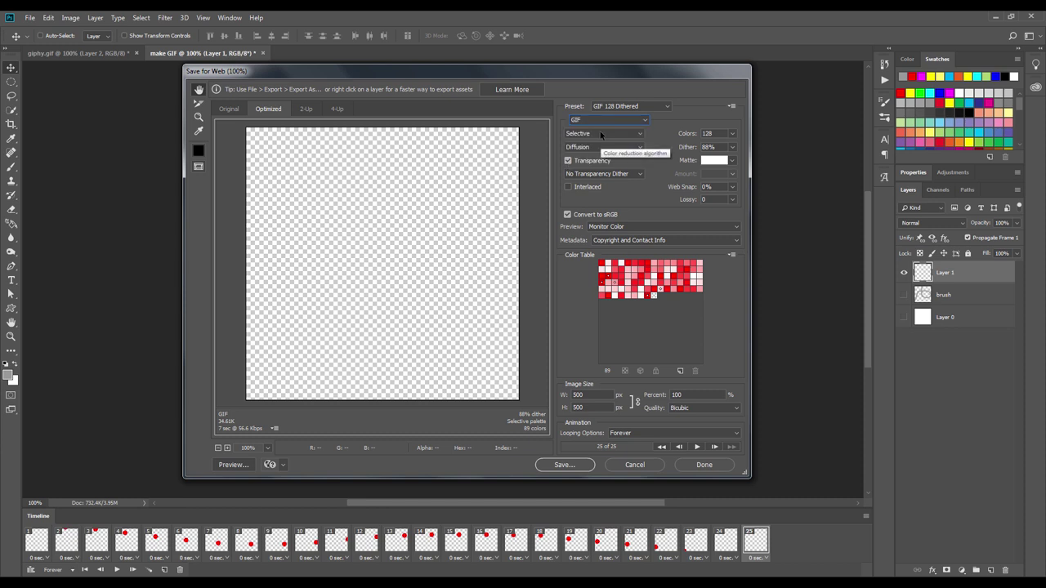
{"action": "left_click", "coordinate": [646, 438]}
{"action": "left_click", "coordinate": [635, 454]}
- Play and stop the GIF preview, then cancel the save window without saving
{"action": "left_click", "coordinate": [696, 447]}
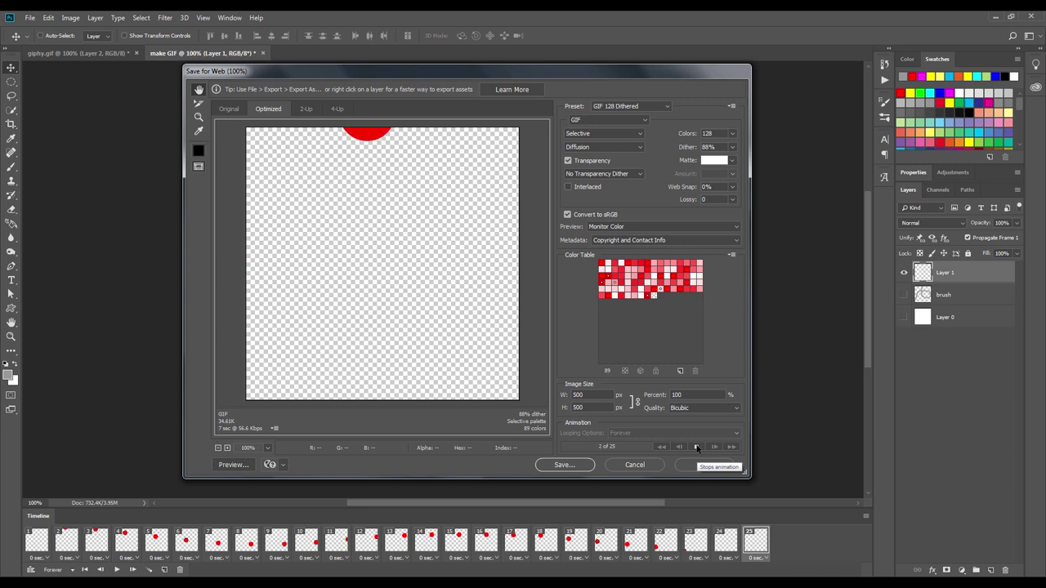
{"action": "left_click", "coordinate": [696, 446]}
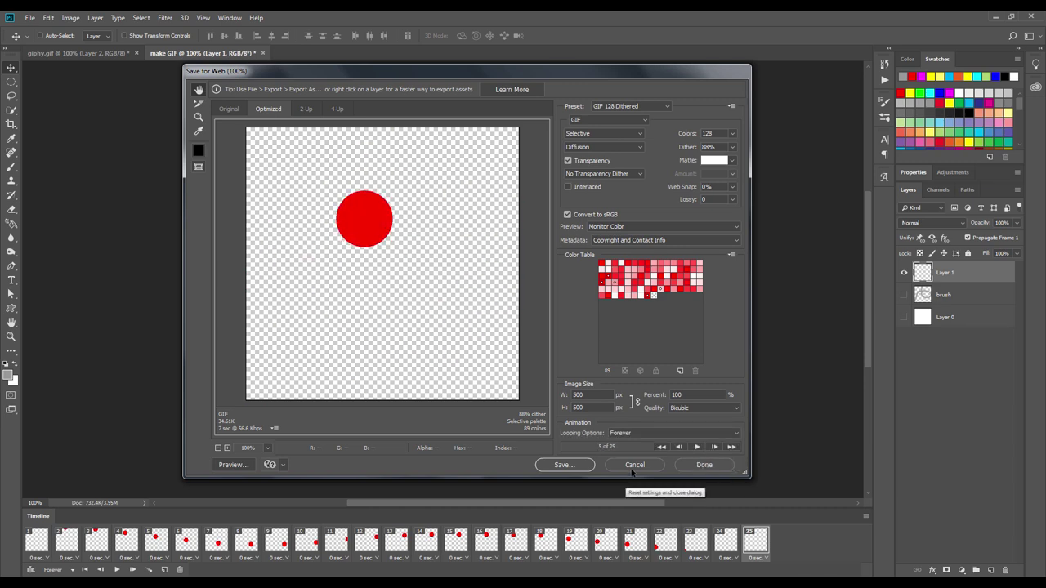
{"action": "left_click", "coordinate": [581, 467]}
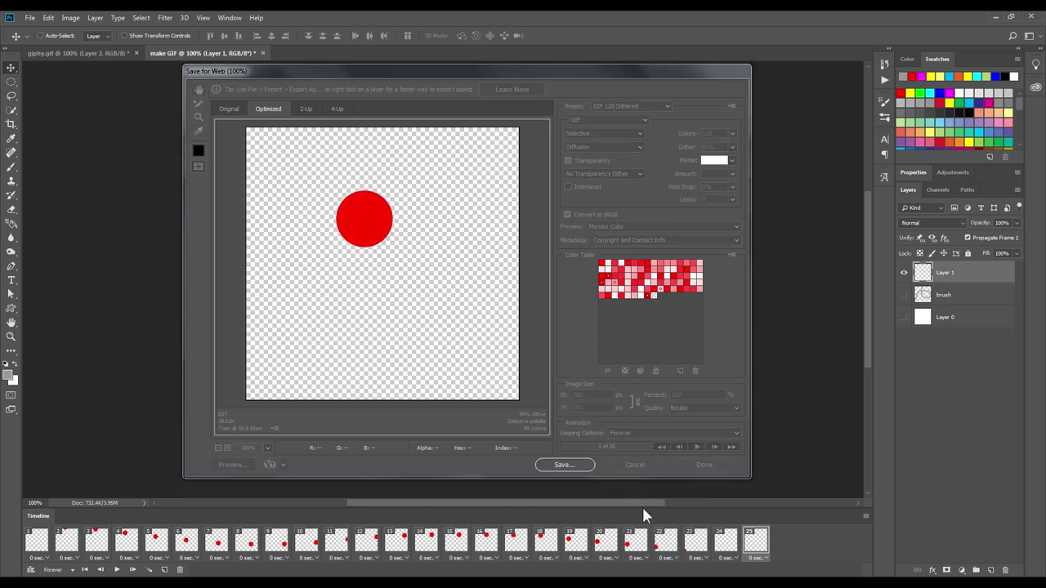
{"action": "left_click", "coordinate": [722, 426]}
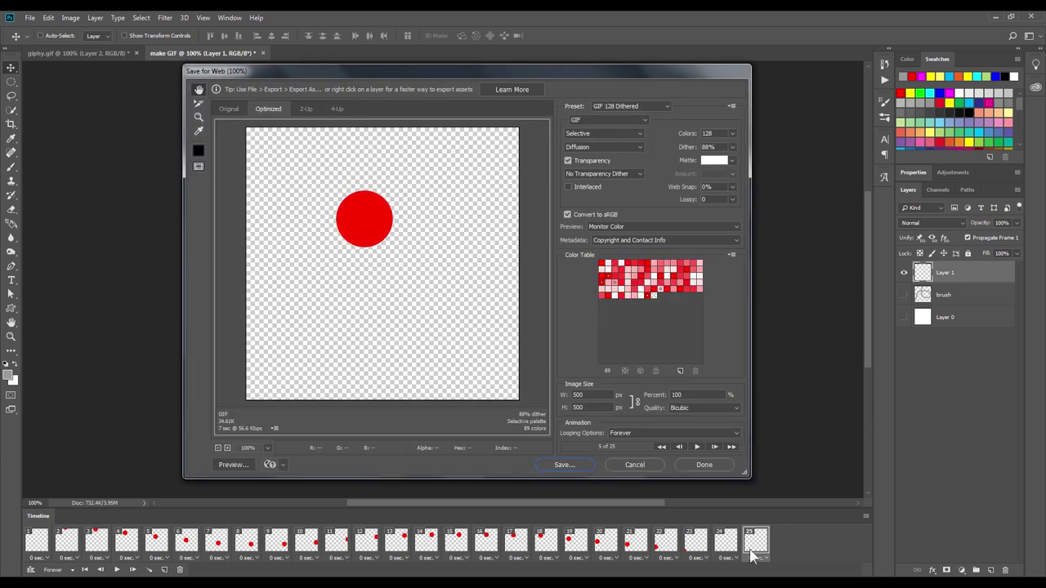
- Close the export dialog and set every frame's delay to 0.1 seconds
{"action": "left_click", "coordinate": [634, 464]}
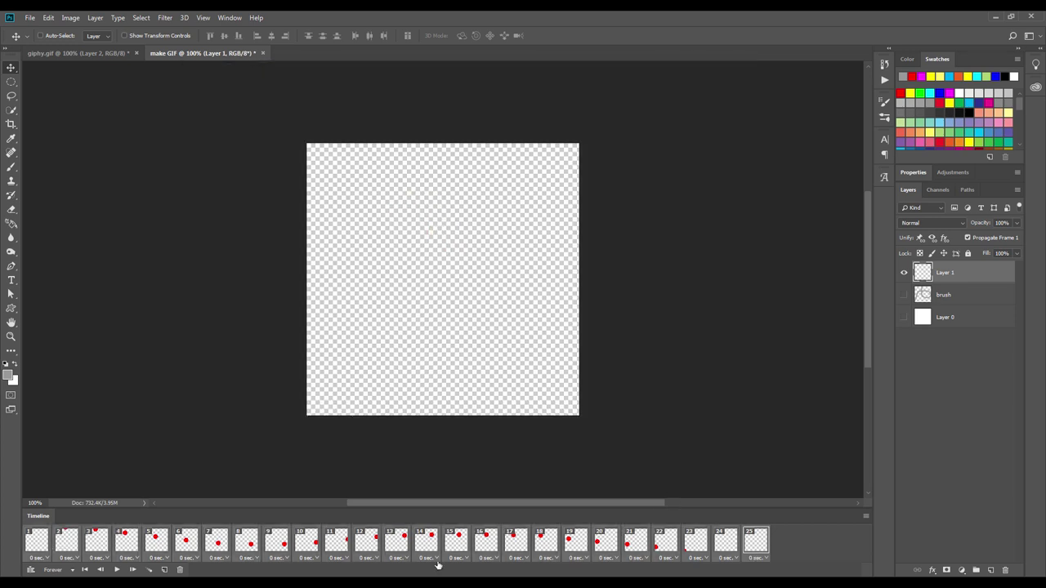
{"action": "left_click", "coordinate": [760, 558]}
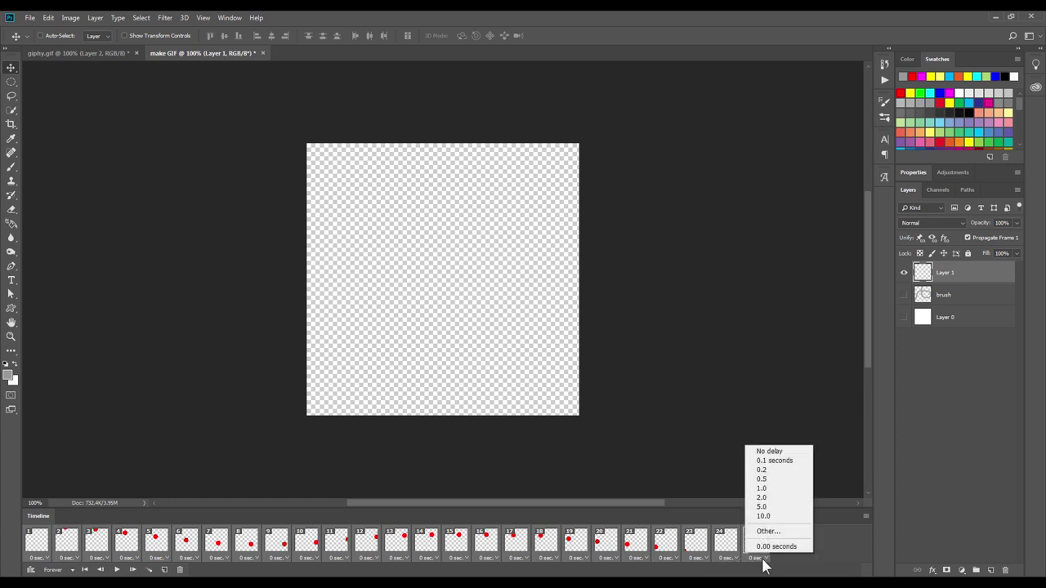
{"action": "left_click", "coordinate": [776, 461]}
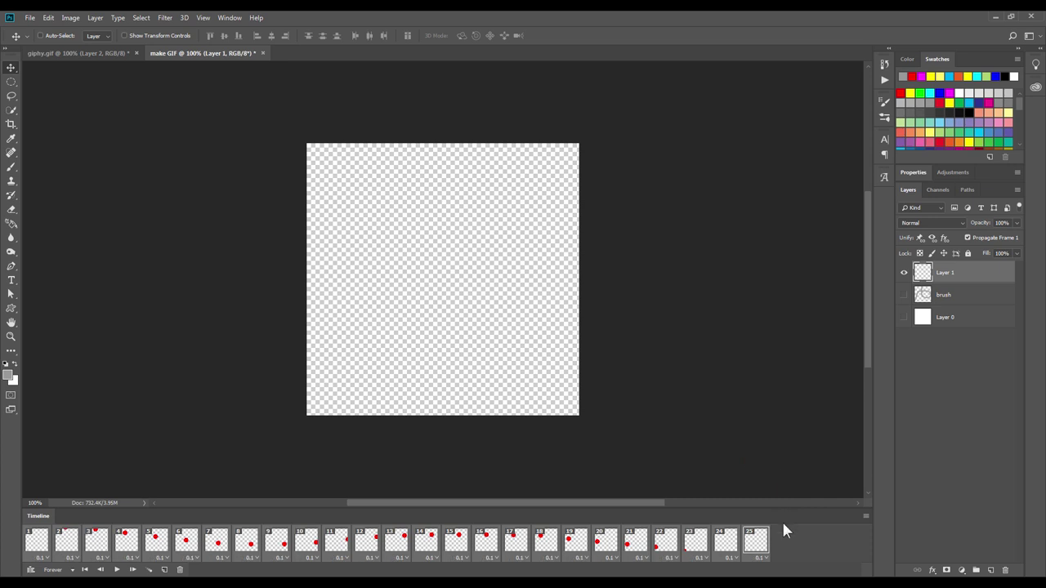
- Give frame 25 a 0.2-second delay and reselect all 25 frames
{"action": "left_click", "coordinate": [732, 546]}
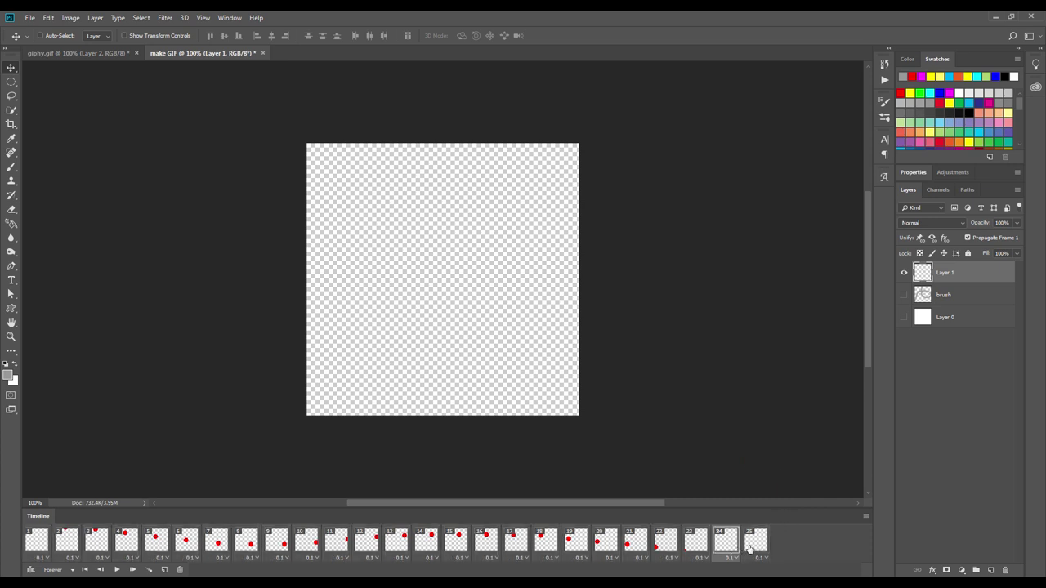
{"action": "left_click", "coordinate": [749, 548]}
{"action": "left_click", "coordinate": [761, 558]}
{"action": "left_click", "coordinate": [776, 472]}
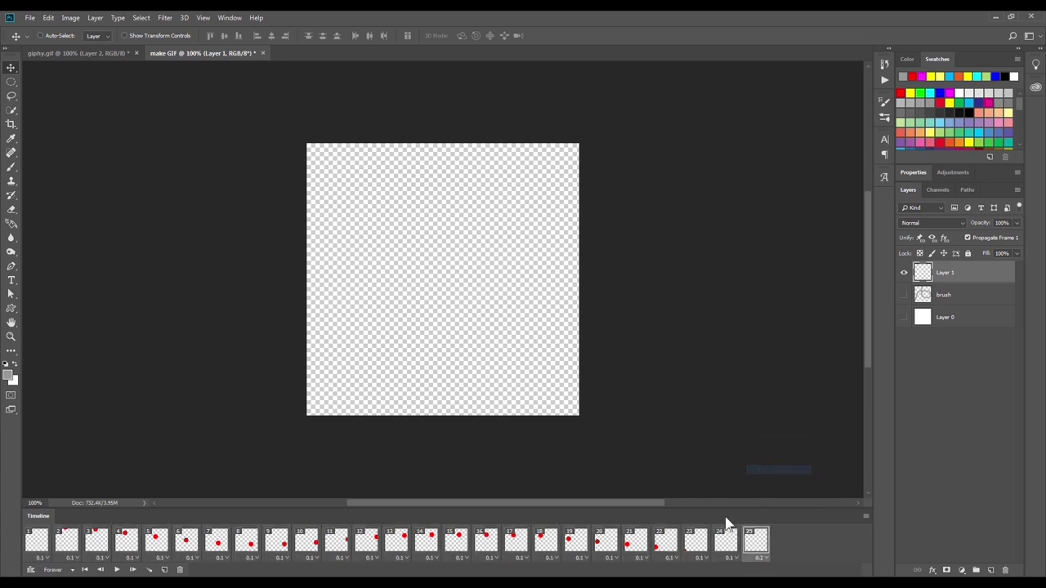
{"action": "left_click", "coordinate": [28, 544], "text": "shift"}
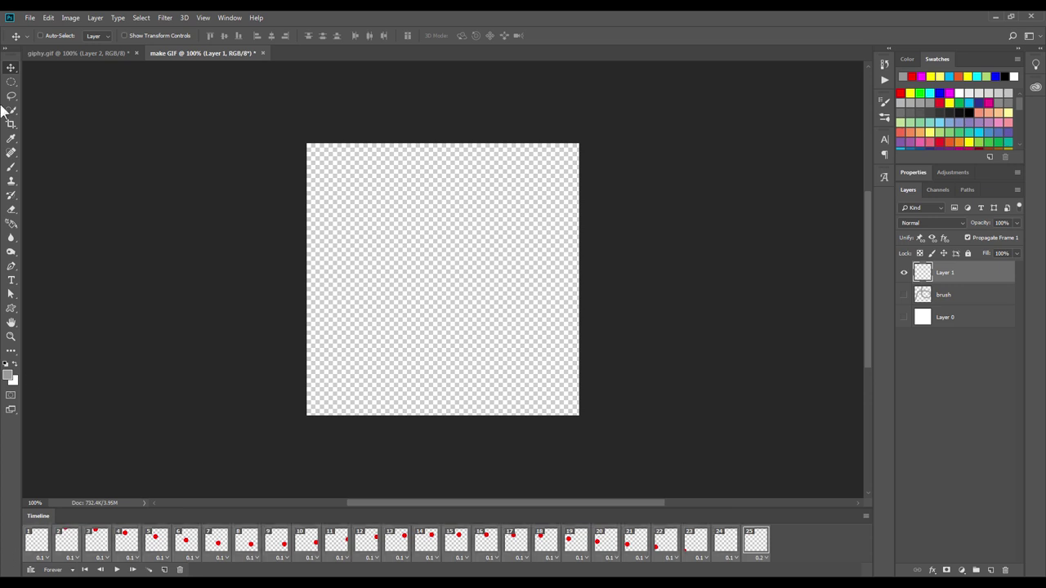
{"action": "left_click", "coordinate": [30, 17]}
{"action": "mouse_move", "coordinate": [41, 166]}
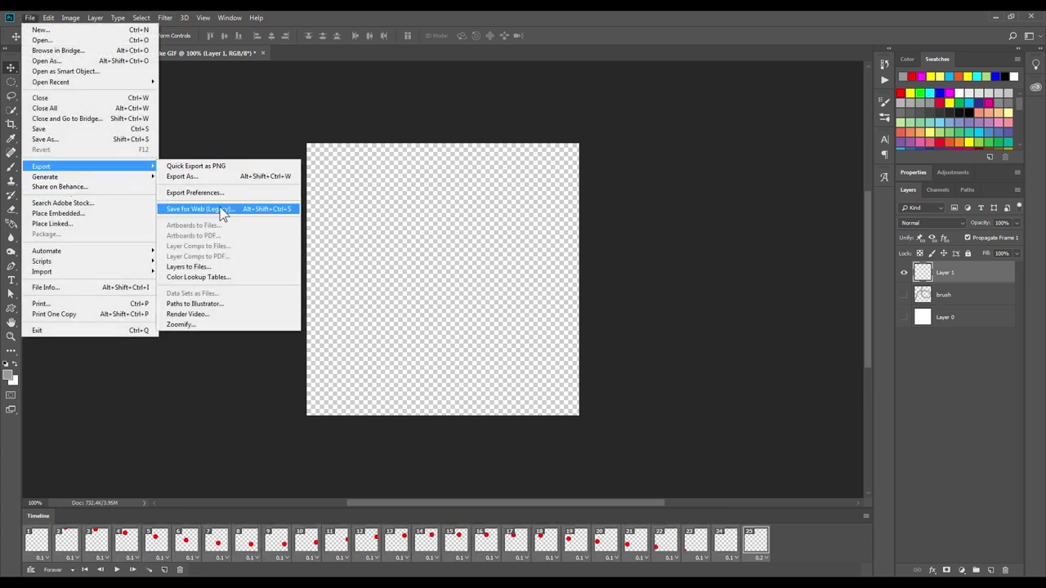
- Export via Save for Web as GIF, preview playback, and save make-GIF to the Desktop
{"action": "left_click", "coordinate": [222, 210]}
{"action": "left_click", "coordinate": [607, 121]}
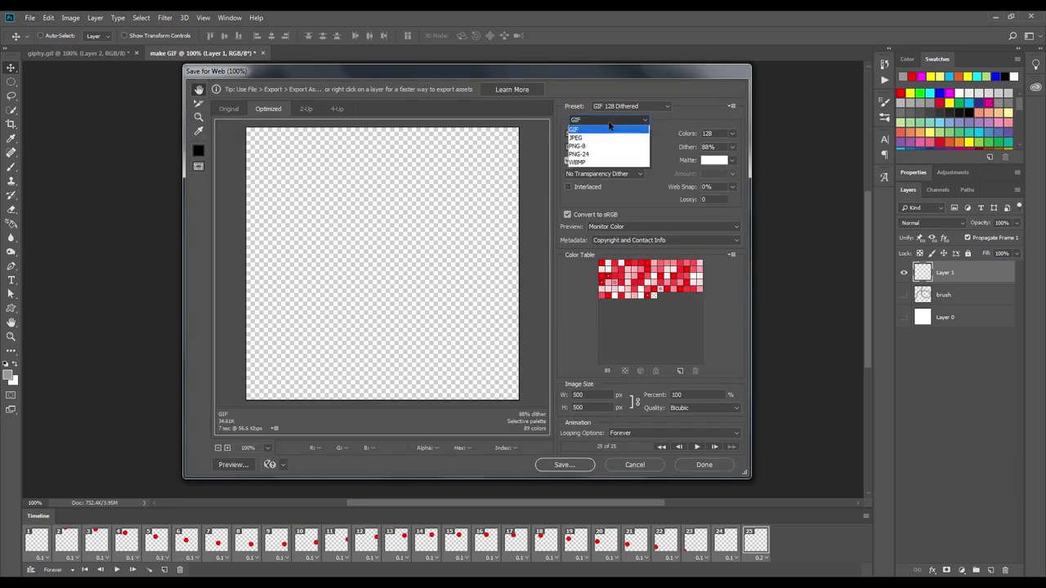
{"action": "left_click", "coordinate": [607, 120]}
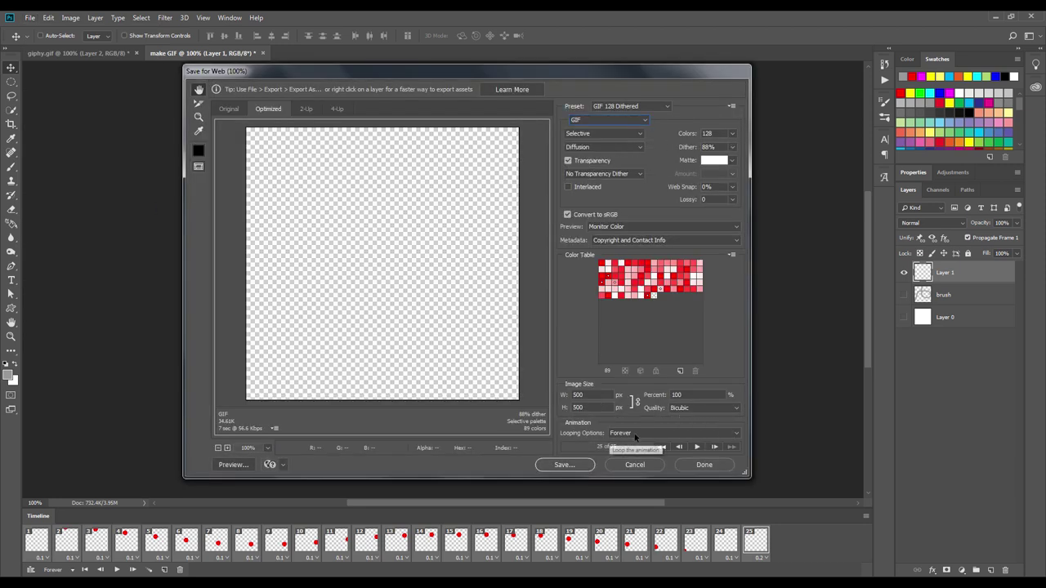
{"action": "left_click", "coordinate": [695, 446]}
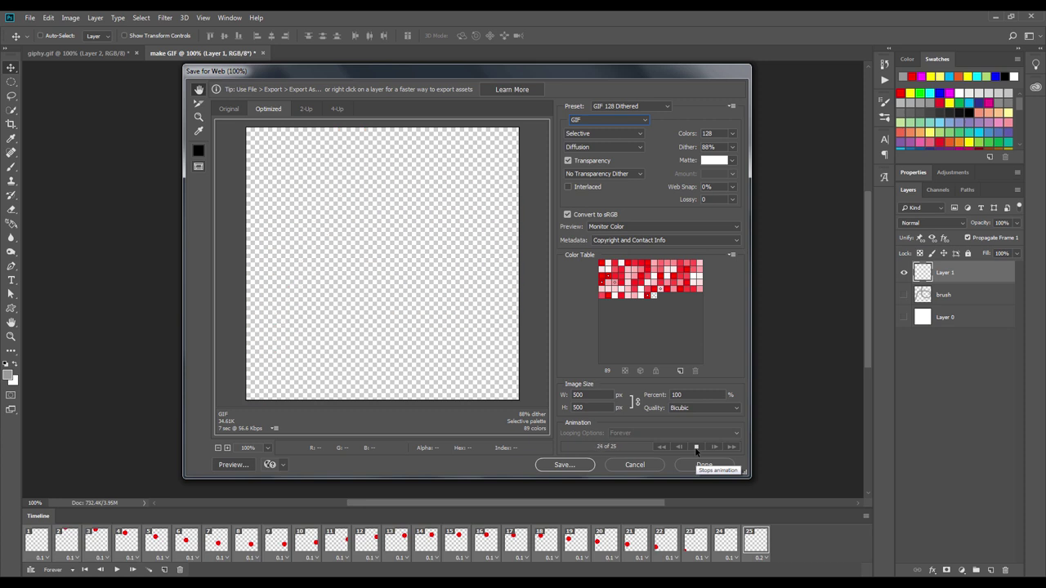
{"action": "left_click", "coordinate": [695, 447]}
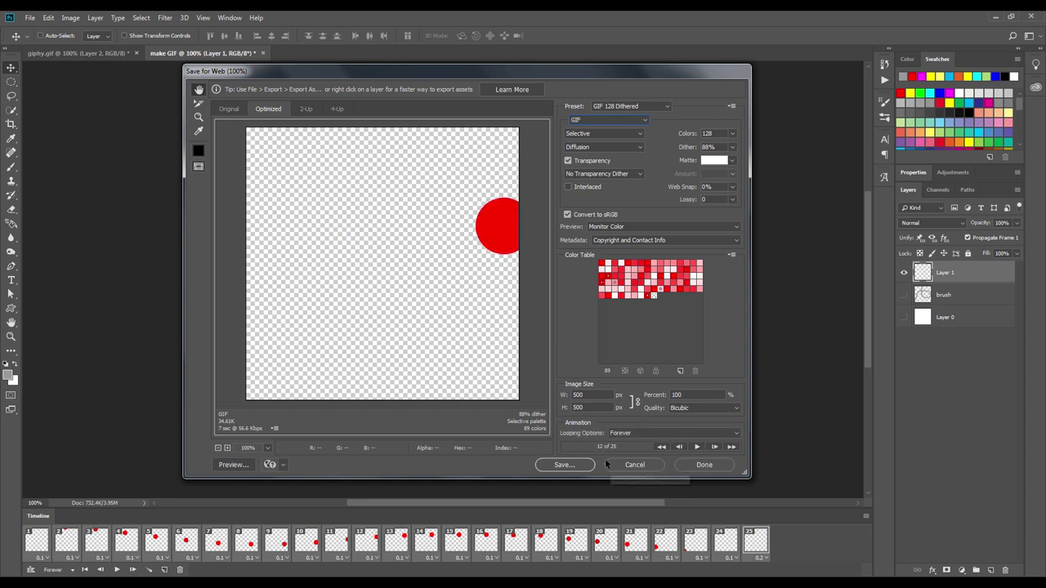
{"action": "left_click", "coordinate": [564, 465]}
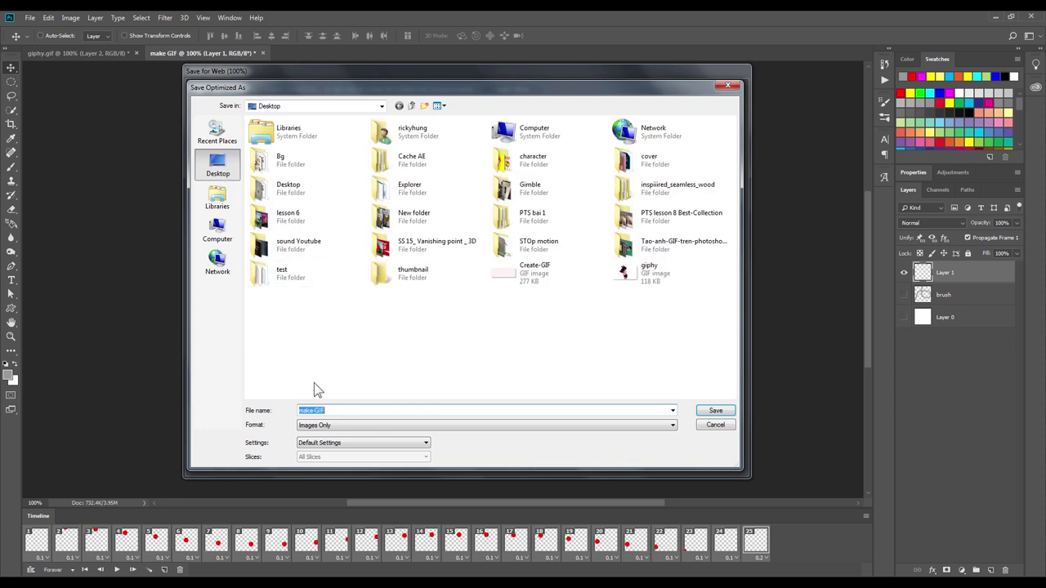
{"action": "left_click", "coordinate": [715, 410]}
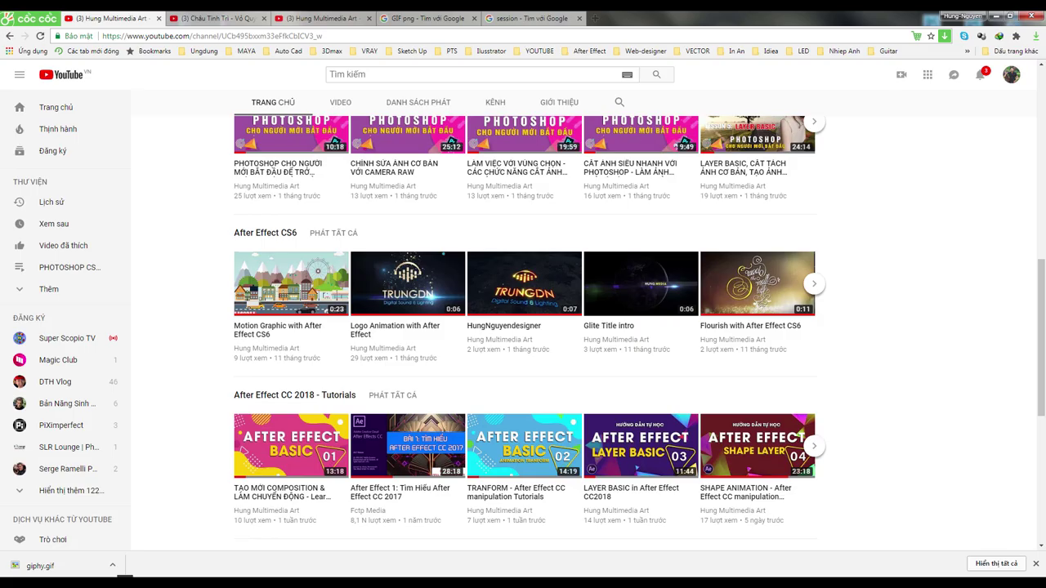
{"action": "left_click_drag", "start_coordinate": [212, 576], "coordinate": [602, 18]}
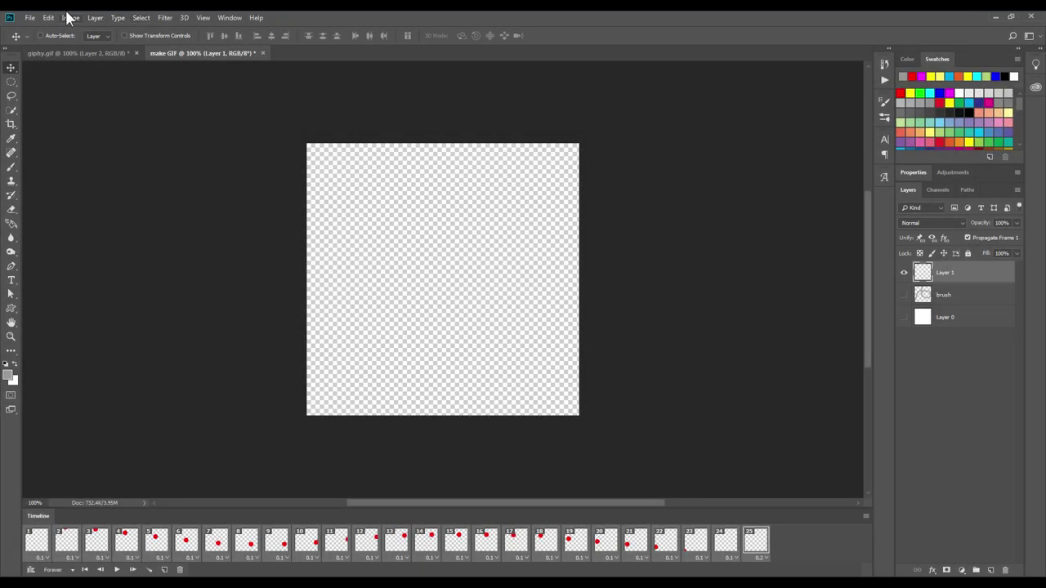
- Create a new 500×500 px, 72 ppi white document named 'Example 2'
{"action": "left_click", "coordinate": [29, 18]}
{"action": "left_click", "coordinate": [35, 19]}
{"action": "left_click", "coordinate": [34, 18]}
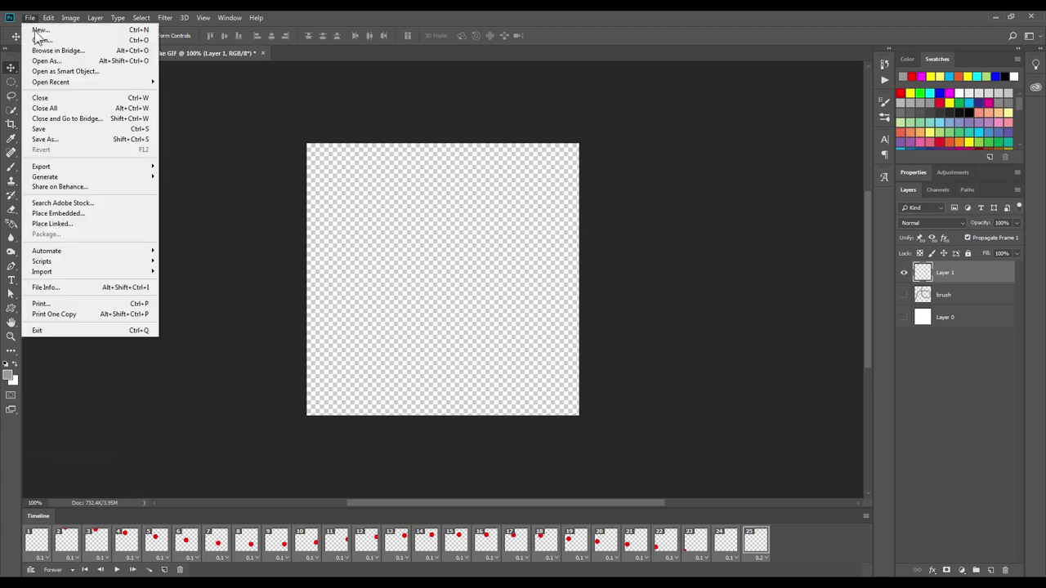
{"action": "left_click", "coordinate": [37, 31]}
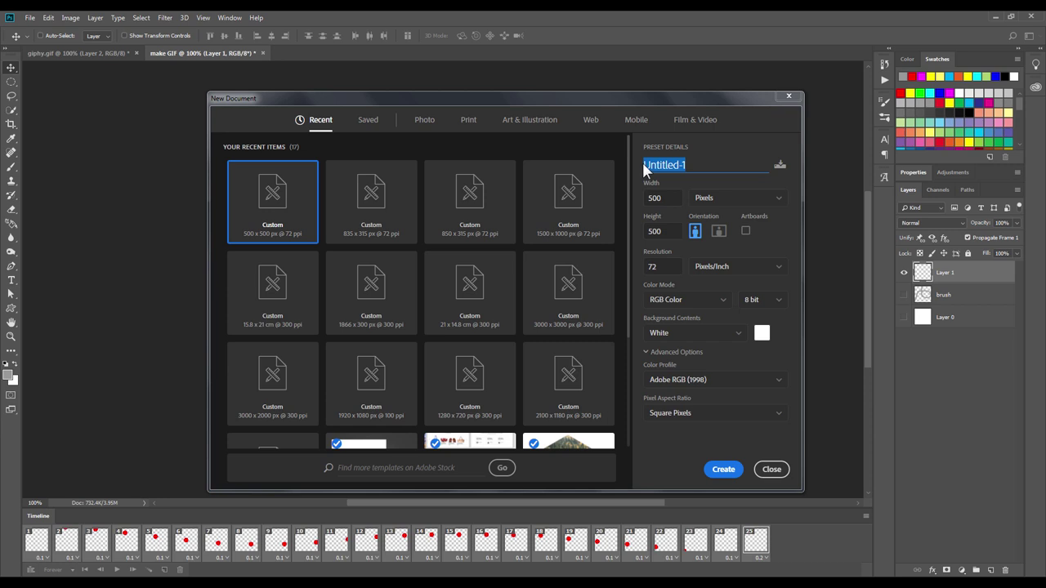
{"action": "key", "text": "BackSpace"}
{"action": "type", "text": "ple 2"}
{"action": "left_click", "coordinate": [723, 470]}
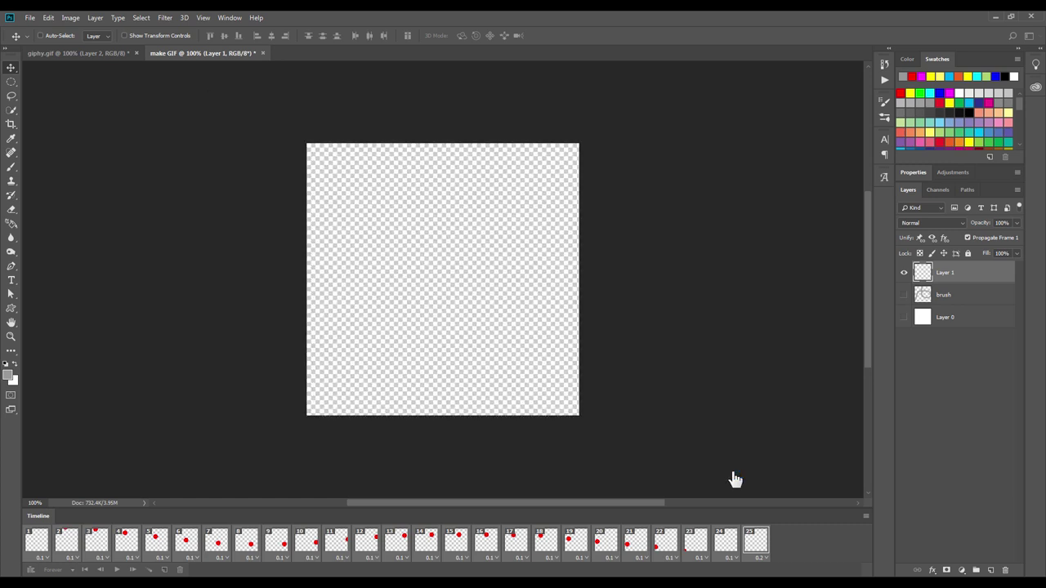
- Start a red text layer on the canvas and type 'làm'
{"action": "left_click", "coordinate": [11, 281]}
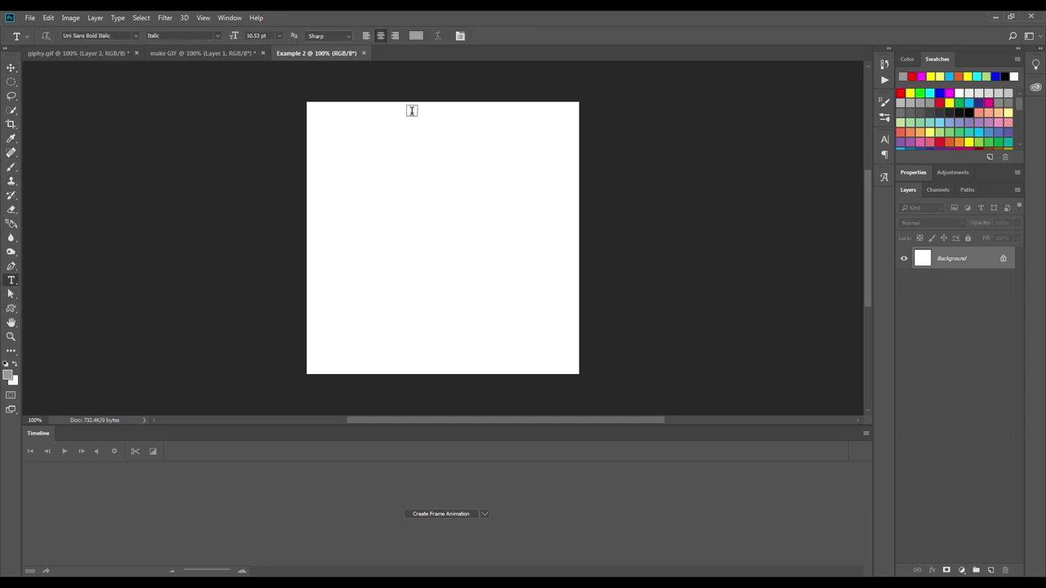
{"action": "left_click", "coordinate": [415, 165]}
{"action": "left_click", "coordinate": [883, 139]}
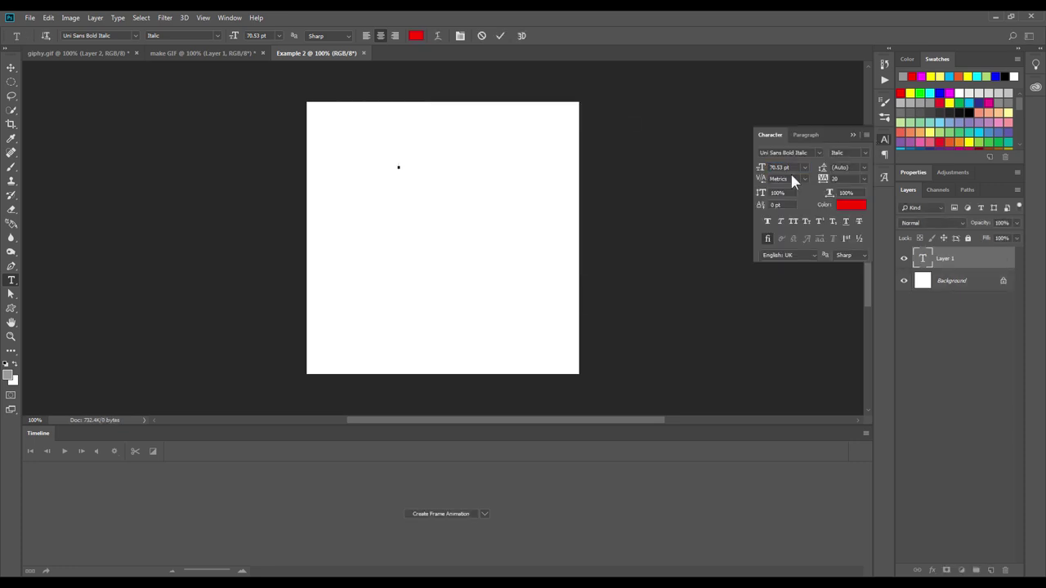
{"action": "key", "text": "Escape"}
{"action": "left_click", "coordinate": [850, 204]}
{"action": "left_click", "coordinate": [600, 106]}
{"action": "left_click", "coordinate": [376, 217]}
{"action": "type", "text": "làm"}
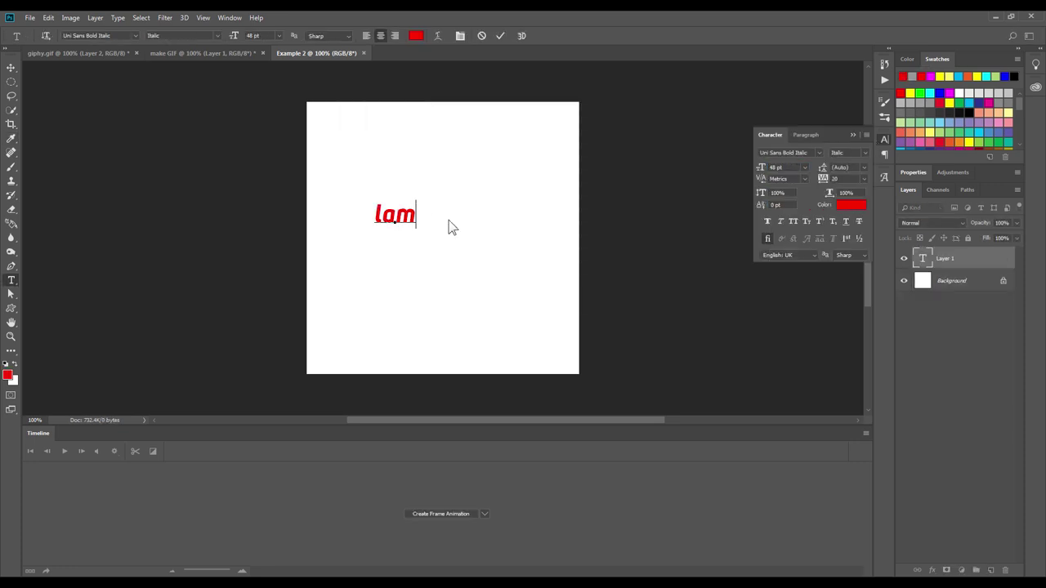
- Apply the UTM American Sans font to LÀM and move it toward the top-left
{"action": "left_click", "coordinate": [818, 153]}
{"action": "scroll", "coordinate": [866, 367], "scroll_direction": "down", "scroll_amount": 5}
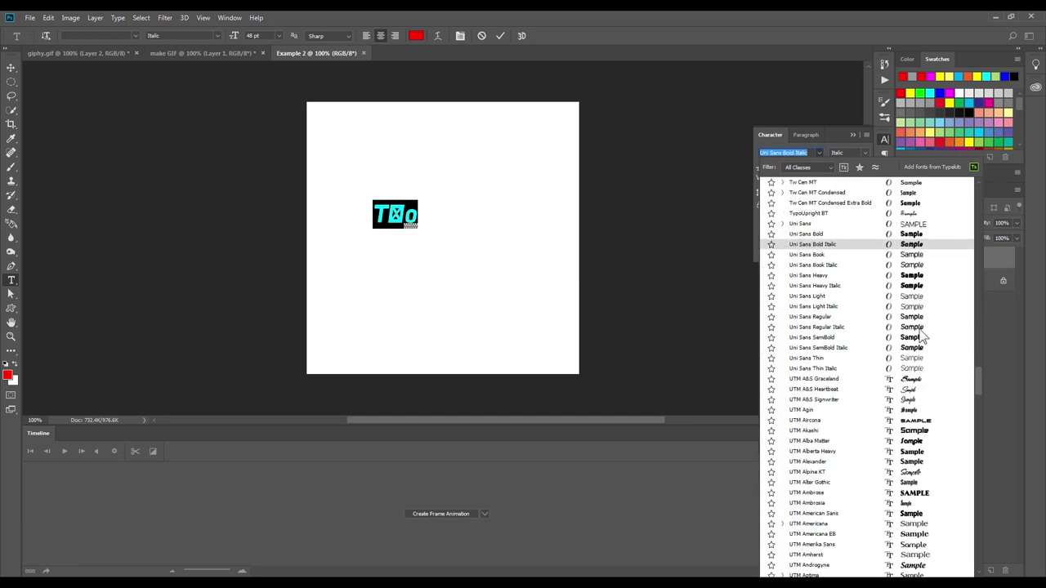
{"action": "scroll", "coordinate": [902, 425], "scroll_direction": "down", "scroll_amount": 5}
{"action": "left_click", "coordinate": [907, 485]}
{"action": "left_click_drag", "start_coordinate": [424, 248], "coordinate": [401, 194]}
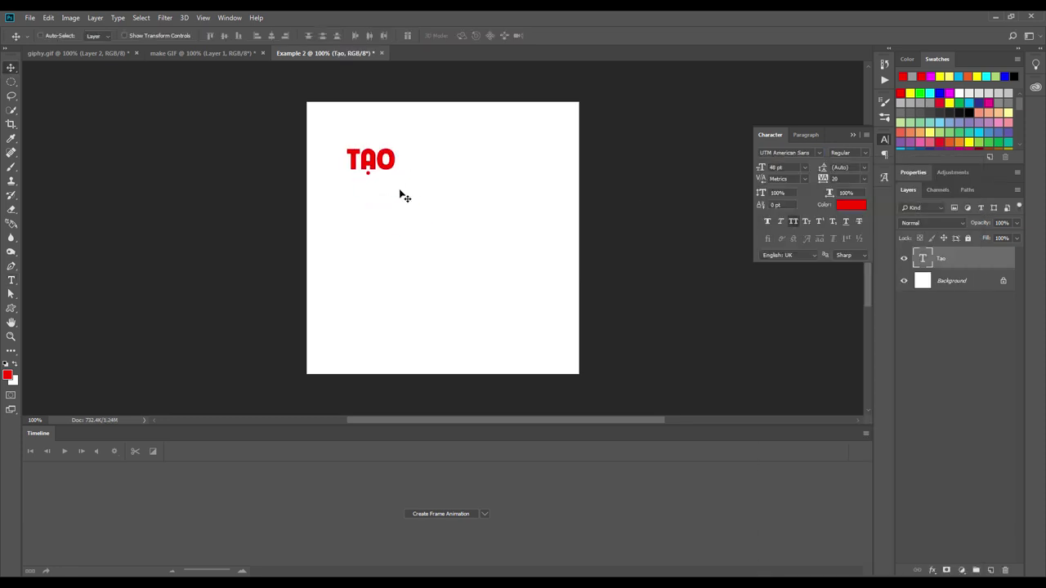
{"action": "key", "text": "Escape"}
{"action": "left_click", "coordinate": [11, 67]}
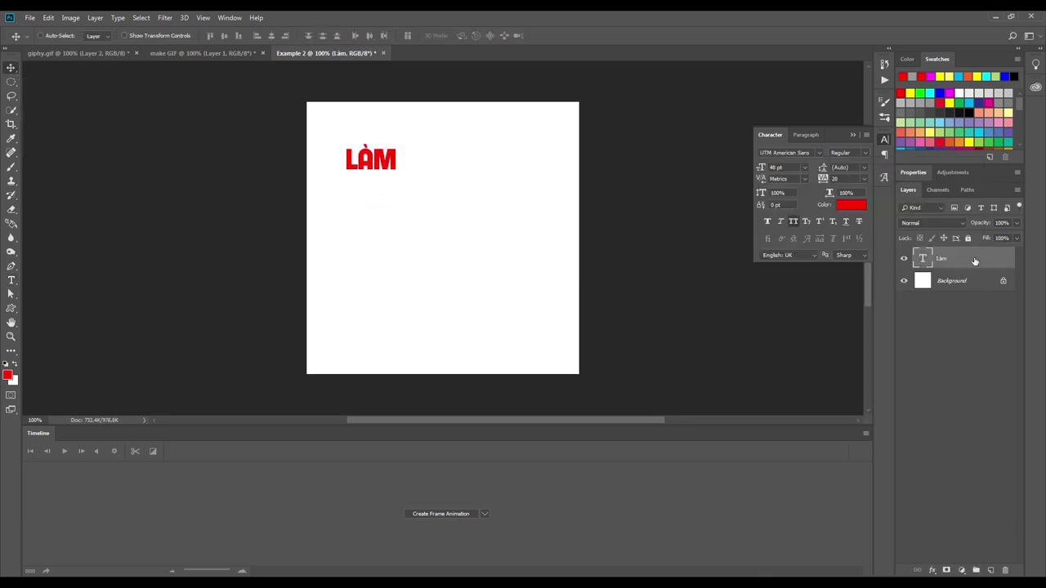
- Duplicate the word downward twice, retyping the copies as ẢNH and GIF
{"action": "left_click_drag", "start_coordinate": [974, 261], "coordinate": [990, 571]}
{"action": "left_click_drag", "start_coordinate": [382, 168], "coordinate": [383, 205]}
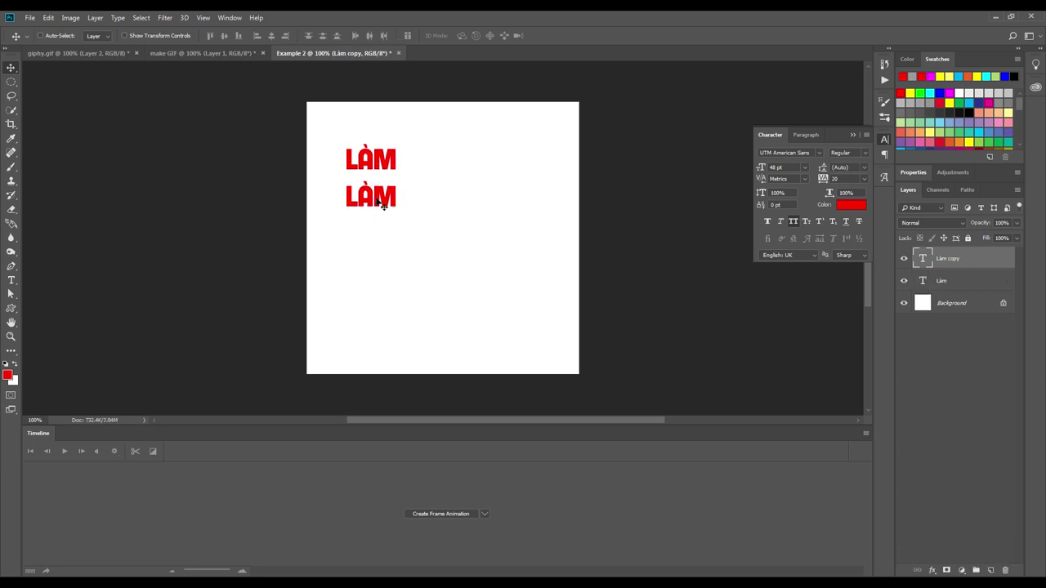
{"action": "key", "text": "t"}
{"action": "double_click", "coordinate": [372, 201]}
{"action": "type", "text": "ẢNH"}
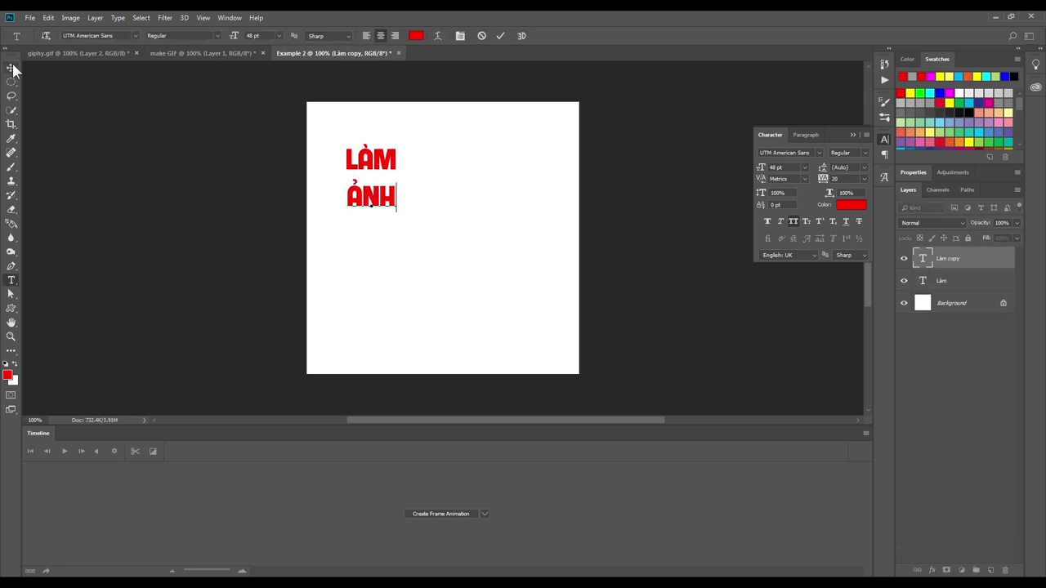
{"action": "left_click", "coordinate": [12, 67]}
{"action": "left_click_drag", "start_coordinate": [390, 204], "coordinate": [390, 241]}
{"action": "key", "text": "t"}
{"action": "double_click", "coordinate": [383, 234]}
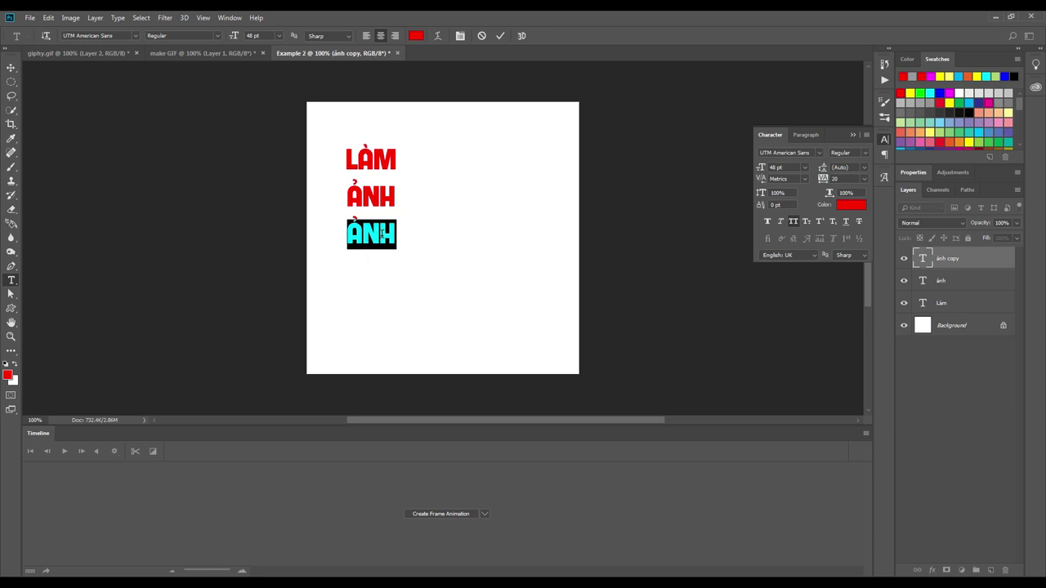
{"action": "type", "text": "GIF"}
{"action": "left_click", "coordinate": [12, 67]}
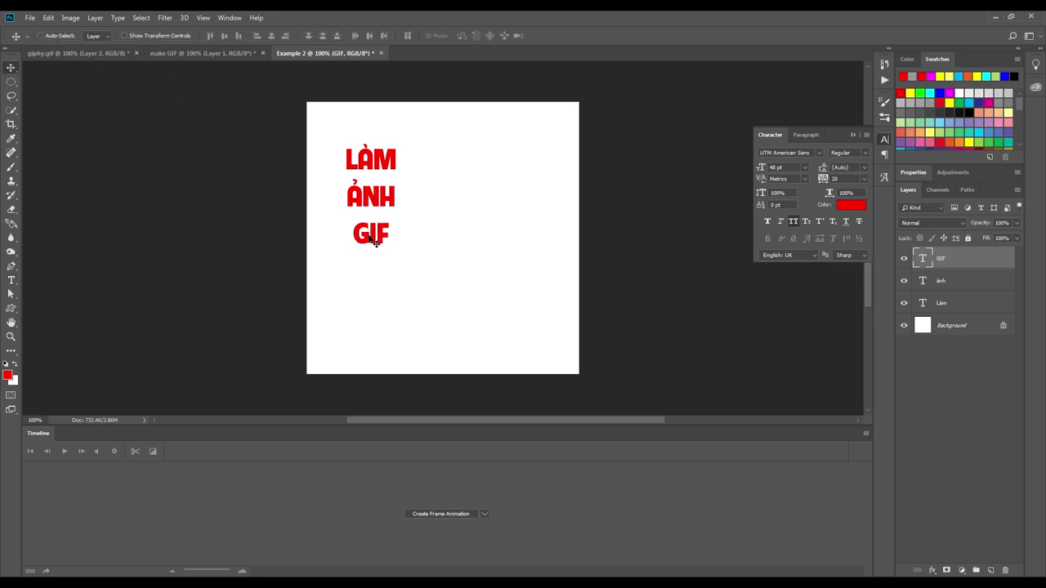
- Duplicate downward twice more, retyping the copies as VỚI and PHOTOSHOP
{"action": "left_click_drag", "start_coordinate": [375, 241], "coordinate": [371, 276]}
{"action": "key", "text": "t"}
{"action": "double_click", "coordinate": [370, 273]}
{"action": "type", "text": "VOI"}
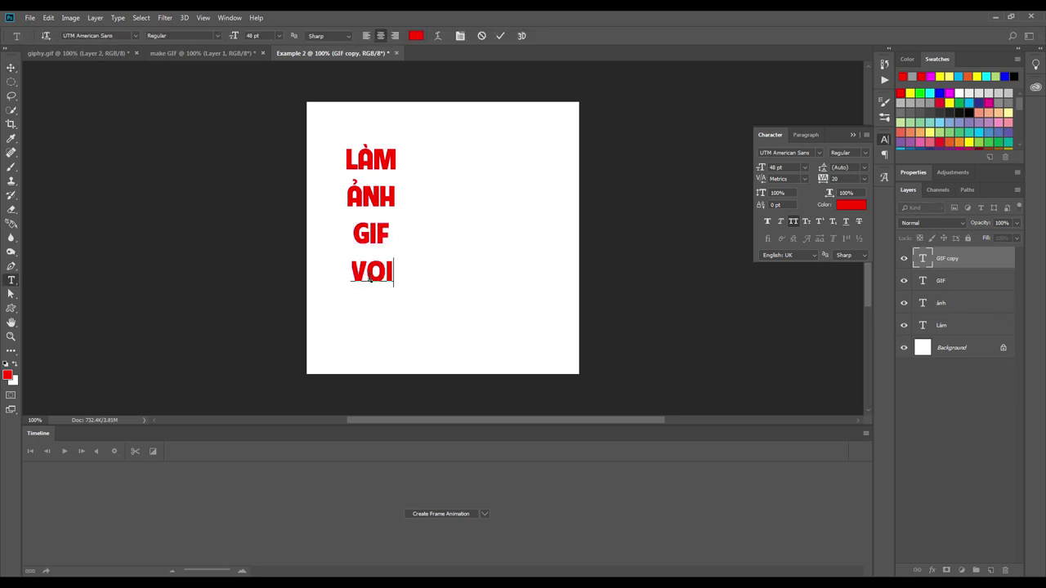
{"action": "left_click", "coordinate": [11, 67]}
{"action": "left_click_drag", "start_coordinate": [372, 271], "coordinate": [373, 307]}
{"action": "key", "text": "t"}
{"action": "double_click", "coordinate": [373, 307]}
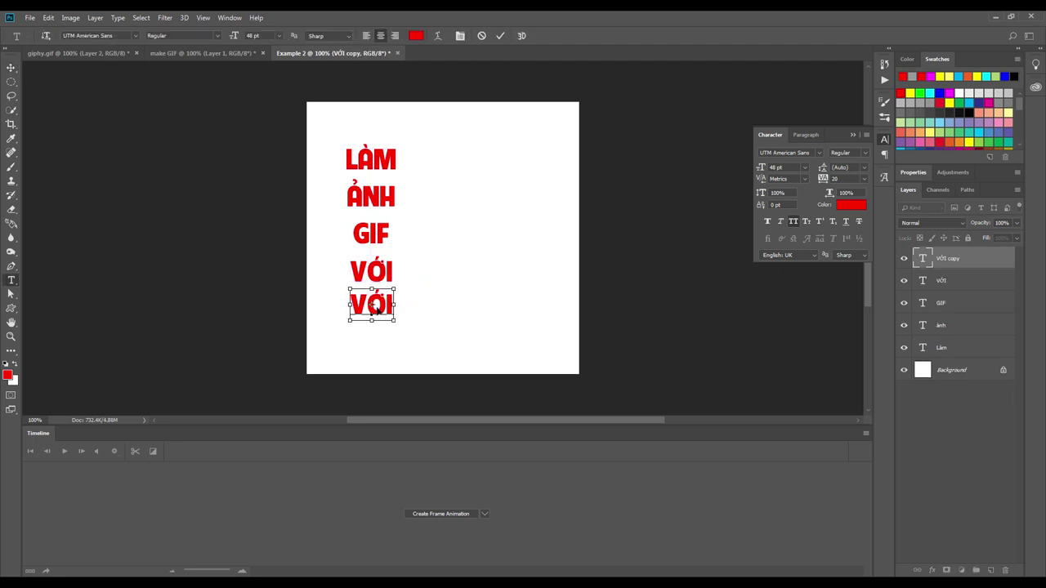
{"action": "type", "text": "PQ"}
{"action": "key", "text": "BackSpace"}
{"action": "type", "text": "HOTOS"}
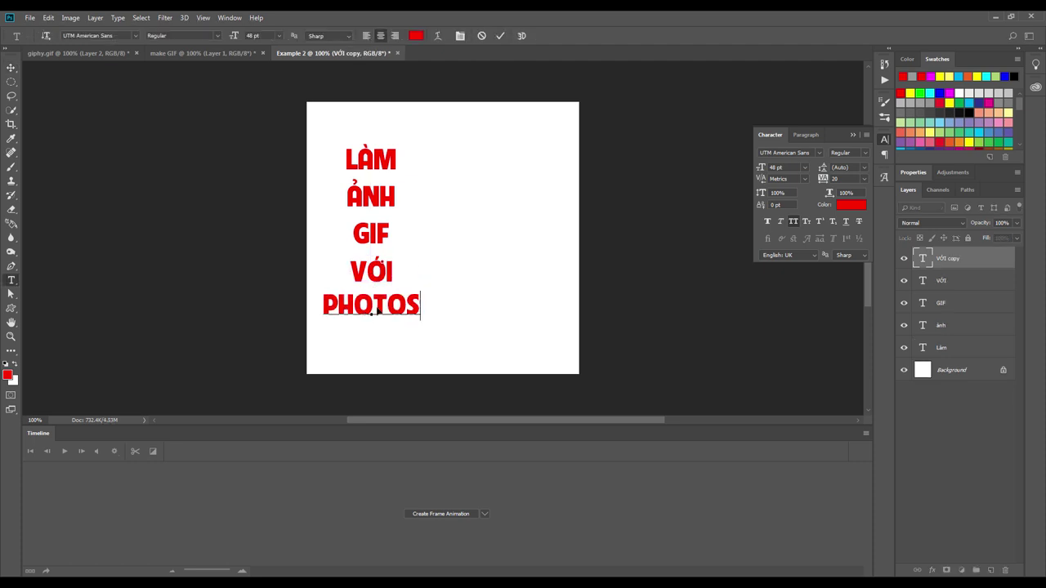
{"action": "type", "text": "HOP"}
{"action": "left_click", "coordinate": [12, 67]}
- Stagger the words rightward, enlarge GIF to about 233%, and unlock the Background as Layer 0
{"action": "left_click_drag", "start_coordinate": [377, 307], "coordinate": [472, 307]}
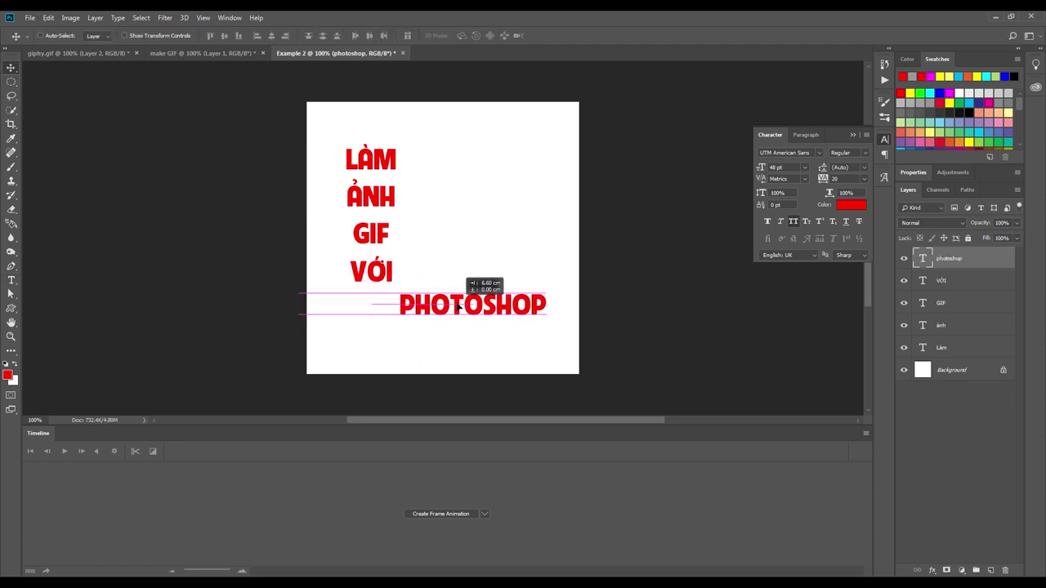
{"action": "left_click", "coordinate": [386, 281], "text": "ctrl"}
{"action": "left_click_drag", "start_coordinate": [387, 281], "coordinate": [392, 281]}
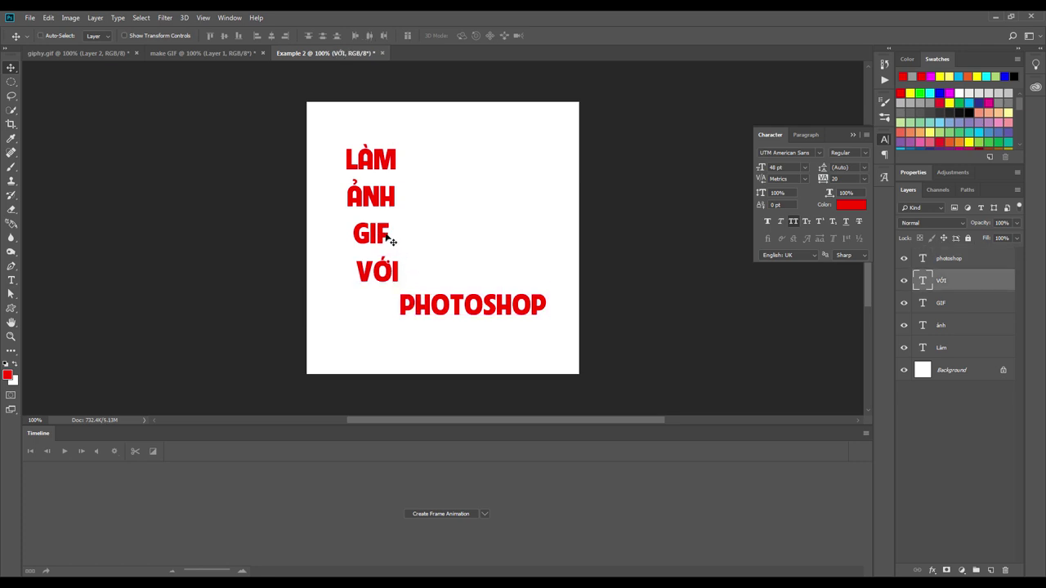
{"action": "left_click", "coordinate": [391, 239], "text": "ctrl"}
{"action": "mouse_move", "coordinate": [390, 239]}
{"action": "left_mouse_down"}
{"action": "mouse_move", "coordinate": [434, 237]}
{"action": "mouse_move", "coordinate": [458, 200]}
{"action": "mouse_move", "coordinate": [478, 230]}
{"action": "left_mouse_up"}
{"action": "key", "text": "ctrl+t"}
{"action": "key", "text": "Return"}
{"action": "left_click", "coordinate": [379, 178], "text": "ctrl"}
{"action": "left_click_drag", "start_coordinate": [379, 178], "coordinate": [423, 178]}
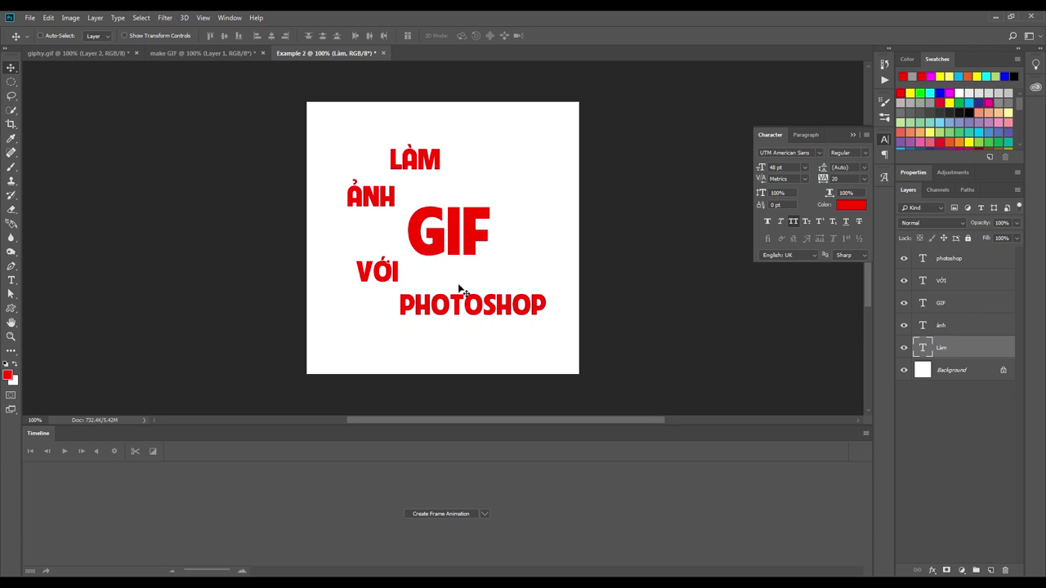
{"action": "double_click", "coordinate": [976, 372]}
{"action": "key", "text": "Return"}
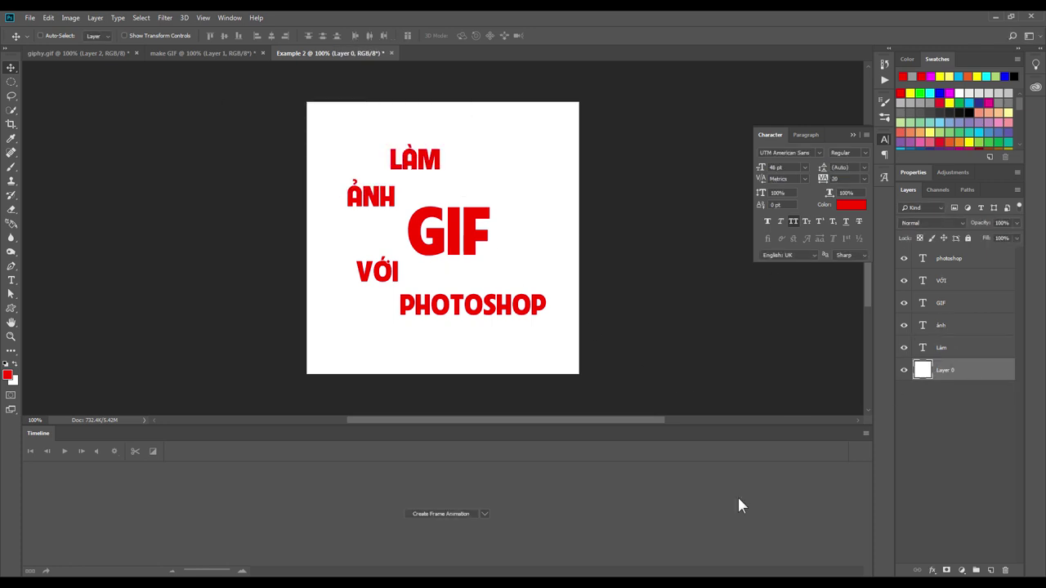
- Create a frame animation whose first frame hides the white background and the LÀM layer
{"action": "left_click", "coordinate": [484, 513]}
{"action": "left_click", "coordinate": [457, 532]}
{"action": "left_click", "coordinate": [465, 512]}
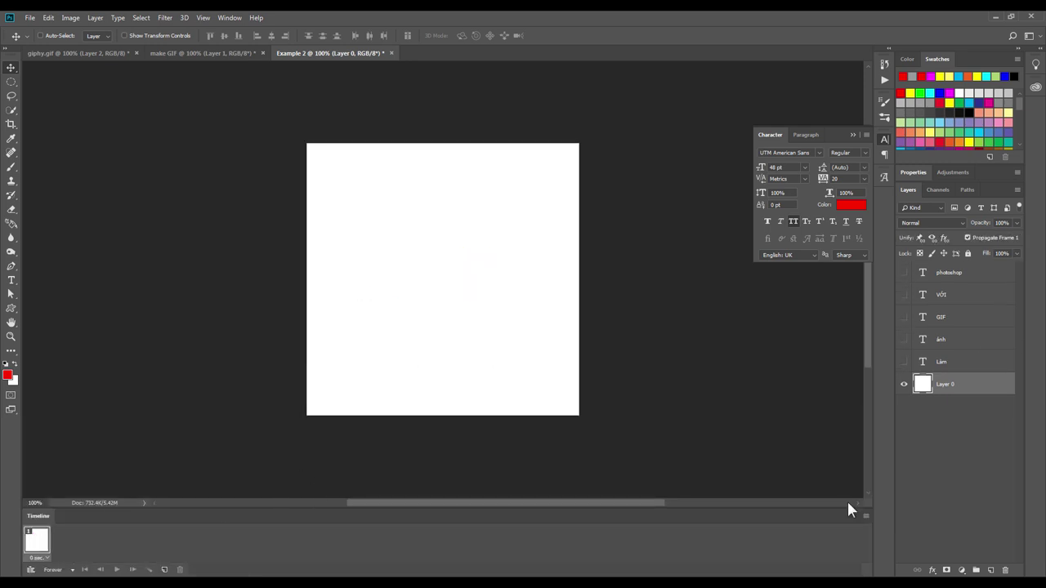
{"action": "left_click", "coordinate": [904, 384]}
{"action": "left_click", "coordinate": [903, 362]}
{"action": "left_click", "coordinate": [940, 363]}
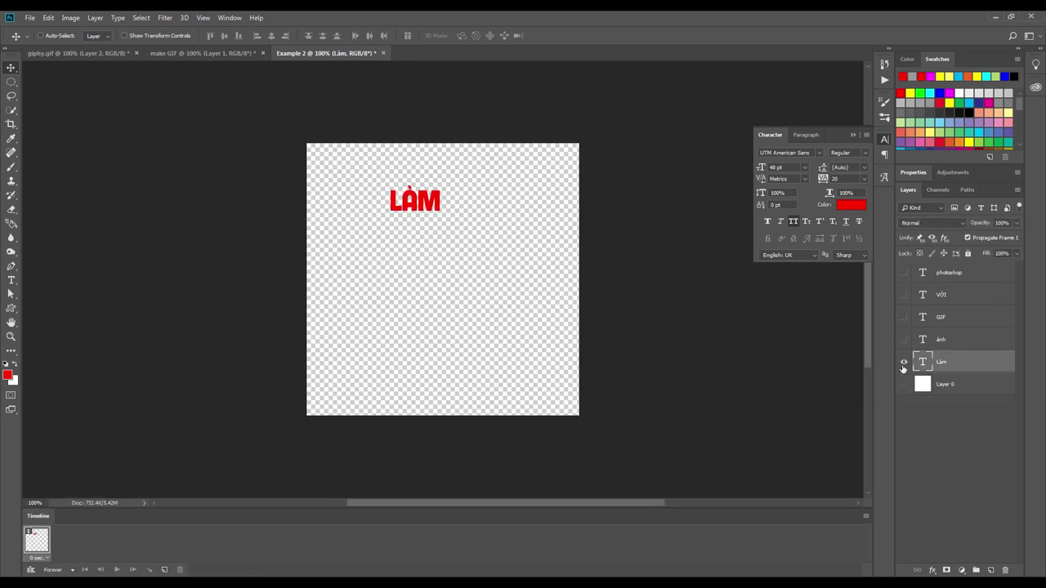
{"action": "left_click", "coordinate": [904, 362]}
- Add a second frame with LÀM visible, deleting an accidental extra frame
{"action": "left_click", "coordinate": [163, 570]}
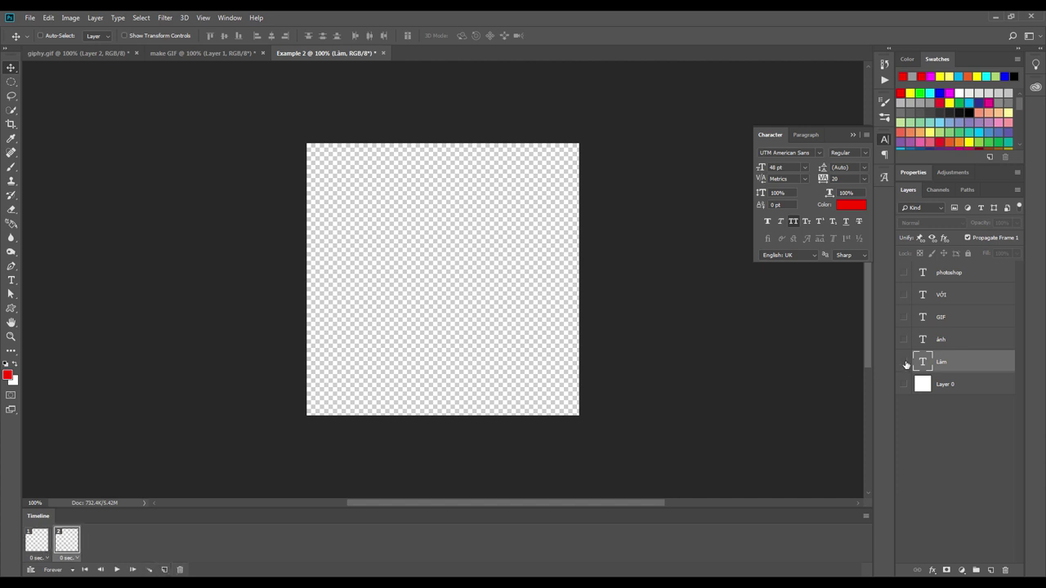
{"action": "left_click", "coordinate": [904, 362]}
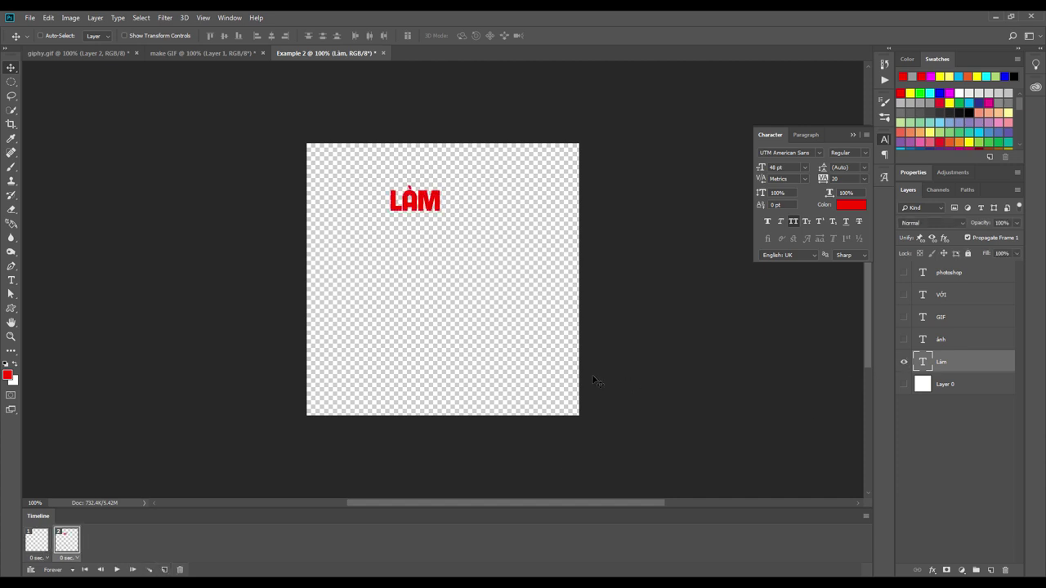
{"action": "left_click", "coordinate": [163, 571]}
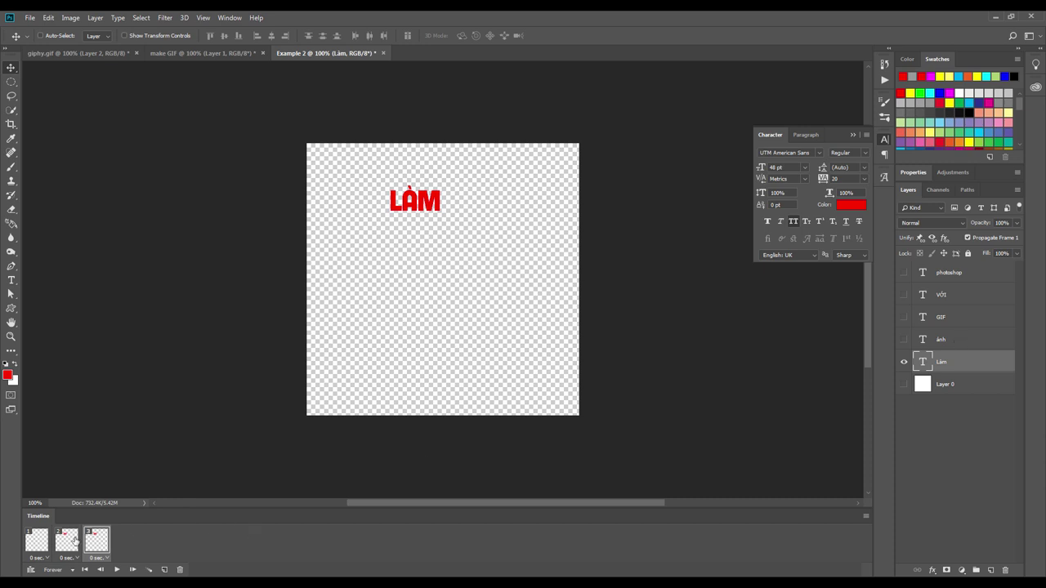
{"action": "left_click", "coordinate": [179, 570]}
{"action": "left_click", "coordinate": [481, 229]}
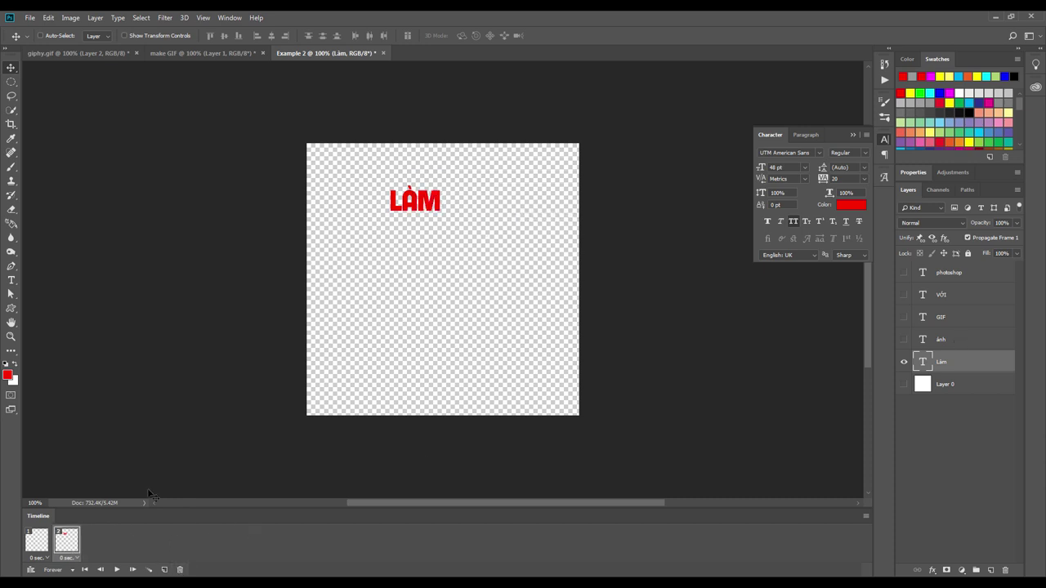
{"action": "left_click", "coordinate": [37, 540]}
{"action": "left_click", "coordinate": [67, 540]}
- Place LÀM off the left edge in frame 2, at the left edge in frame 3, and add frames 4–7
{"action": "mouse_move", "coordinate": [415, 203]}
{"action": "left_mouse_down"}
{"action": "mouse_move", "coordinate": [290, 205]}
{"action": "mouse_move", "coordinate": [241, 376]}
{"action": "left_mouse_up"}
{"action": "left_click", "coordinate": [164, 569]}
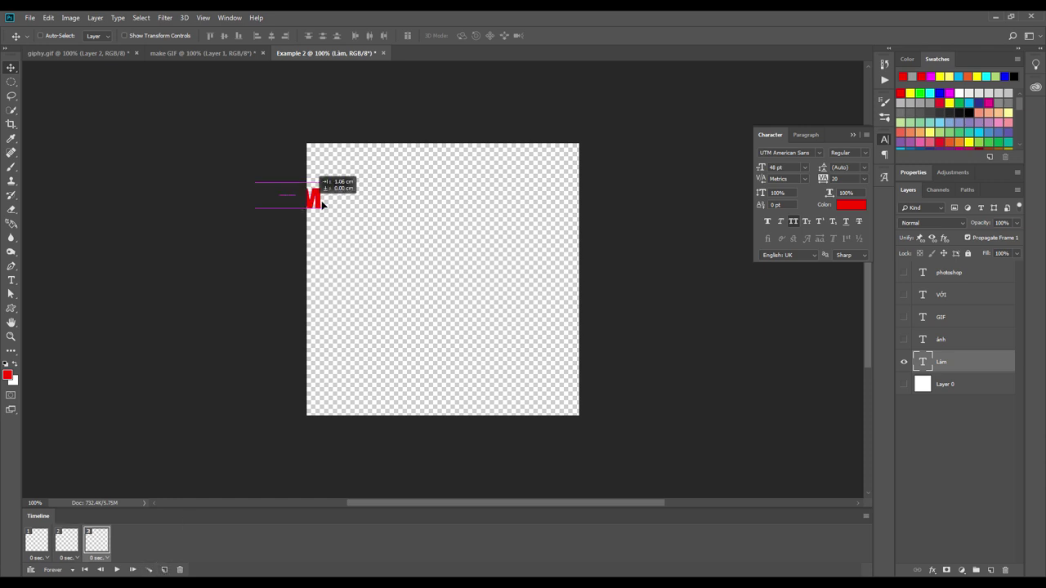
{"action": "mouse_move", "coordinate": [269, 175]}
{"action": "left_mouse_down"}
{"action": "mouse_move", "coordinate": [343, 175]}
{"action": "mouse_move", "coordinate": [362, 202]}
{"action": "mouse_move", "coordinate": [423, 207]}
{"action": "left_mouse_up"}
{"action": "left_click", "coordinate": [164, 570]}
{"action": "left_click", "coordinate": [164, 569]}
{"action": "left_click", "coordinate": [164, 569]}
{"action": "left_click", "coordinate": [164, 569]}
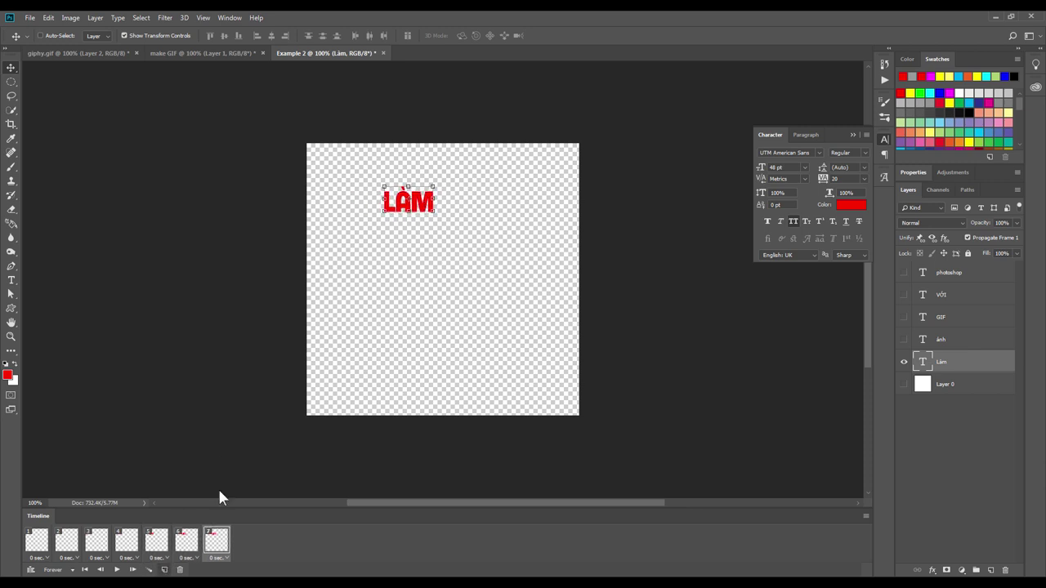
- Review the seven frames and play the animation to preview LÀM sliding in
{"action": "left_click", "coordinate": [36, 539]}
{"action": "left_click", "coordinate": [96, 539]}
{"action": "left_click", "coordinate": [127, 539]}
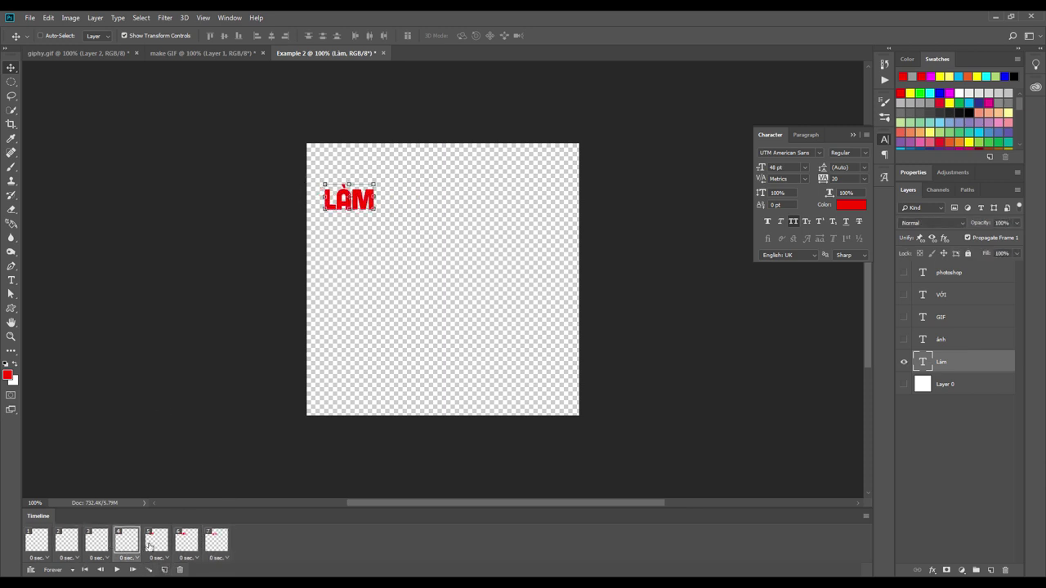
{"action": "left_click", "coordinate": [156, 539]}
{"action": "left_click", "coordinate": [216, 539]}
{"action": "key", "text": "space"}
{"action": "key", "text": "space"}
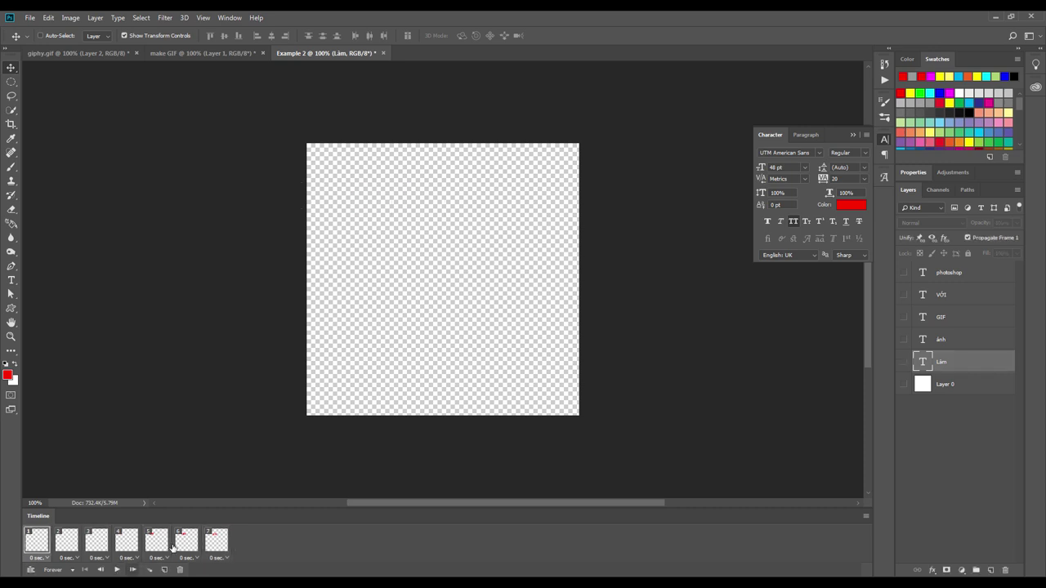
{"action": "left_click", "coordinate": [67, 540]}
{"action": "left_click", "coordinate": [96, 539]}
- Show ẢNH in frames 4–6, off the left edge in frame 4 and on the right side in 5 and 6
{"action": "left_click", "coordinate": [126, 540]}
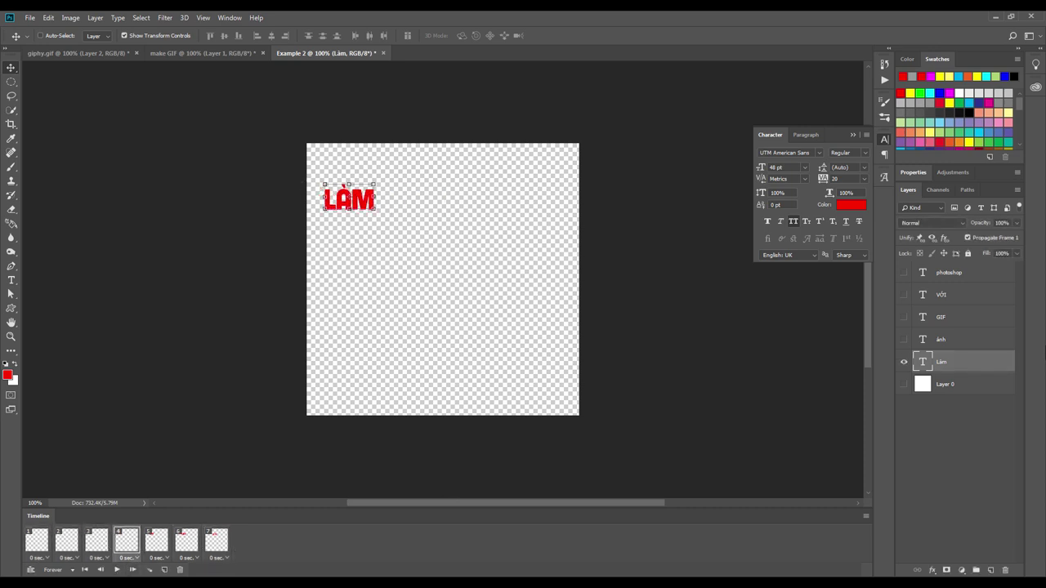
{"action": "left_click", "coordinate": [903, 339]}
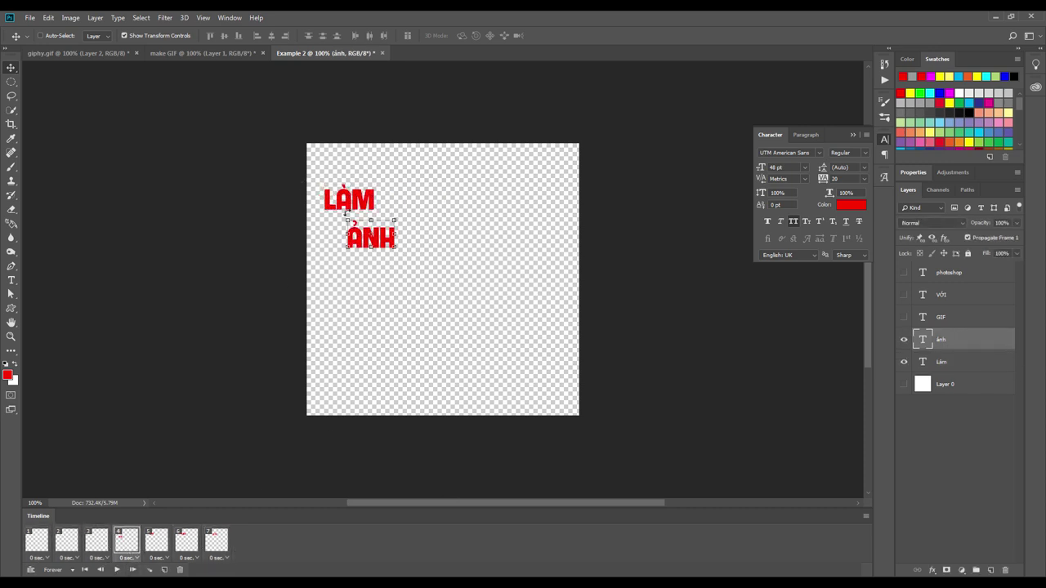
{"action": "left_click_drag", "start_coordinate": [392, 247], "coordinate": [296, 244]}
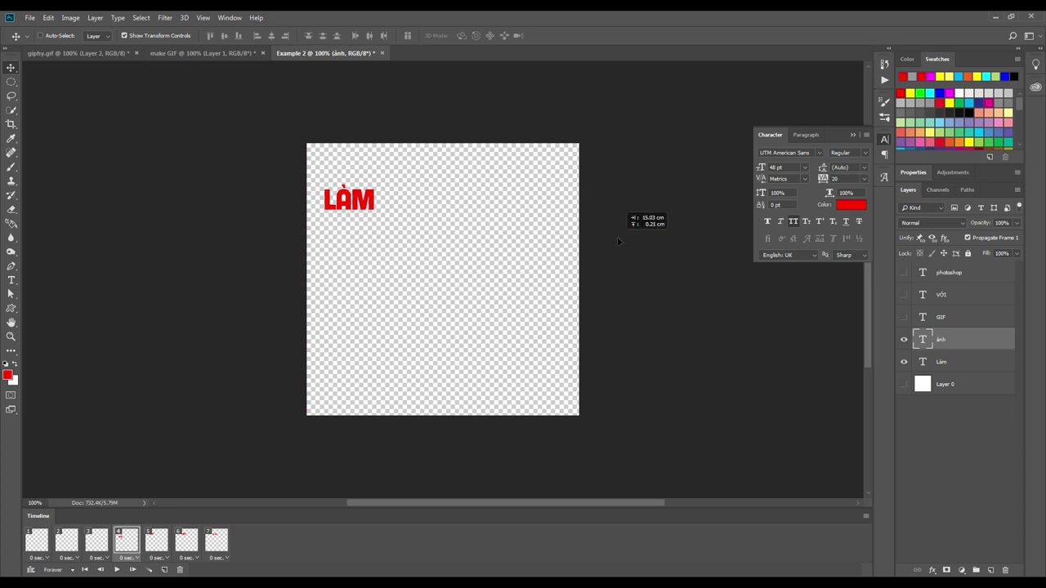
{"action": "left_click", "coordinate": [159, 540]}
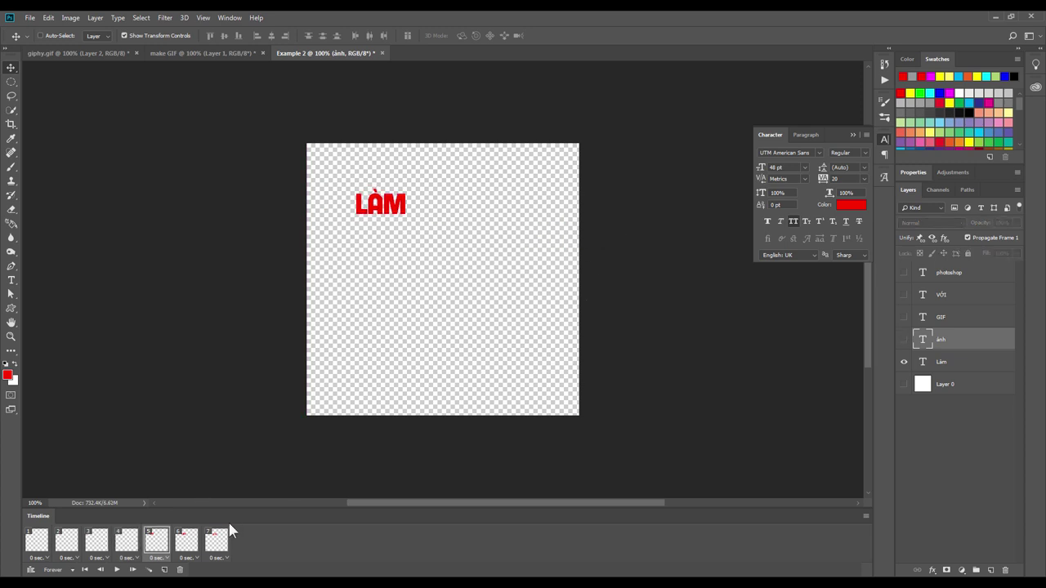
{"action": "left_click", "coordinate": [902, 339]}
{"action": "left_click_drag", "start_coordinate": [398, 245], "coordinate": [560, 245]}
{"action": "left_click", "coordinate": [185, 541]}
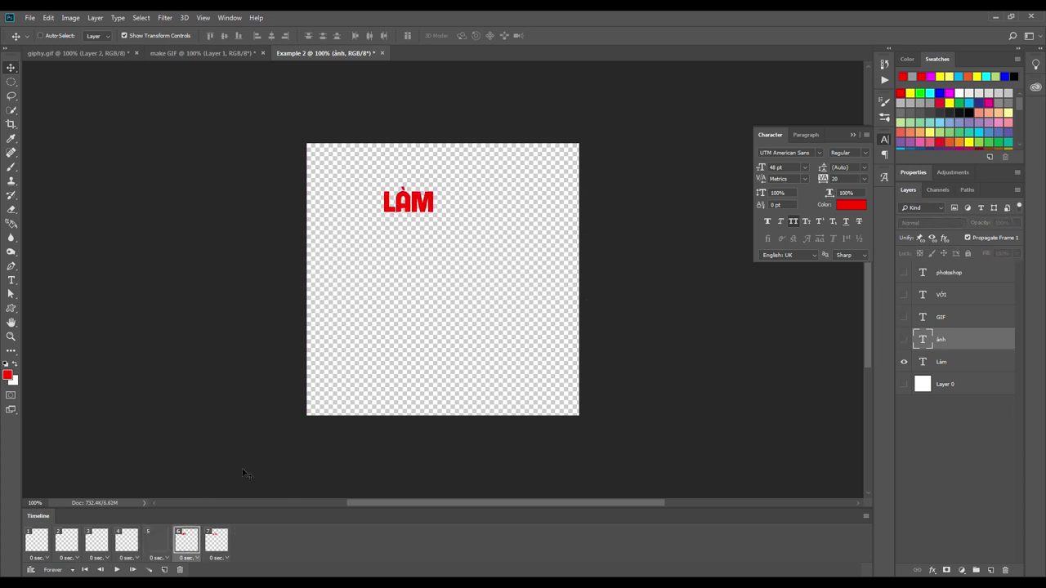
{"action": "left_click", "coordinate": [902, 339]}
{"action": "left_click_drag", "start_coordinate": [384, 245], "coordinate": [536, 235]}
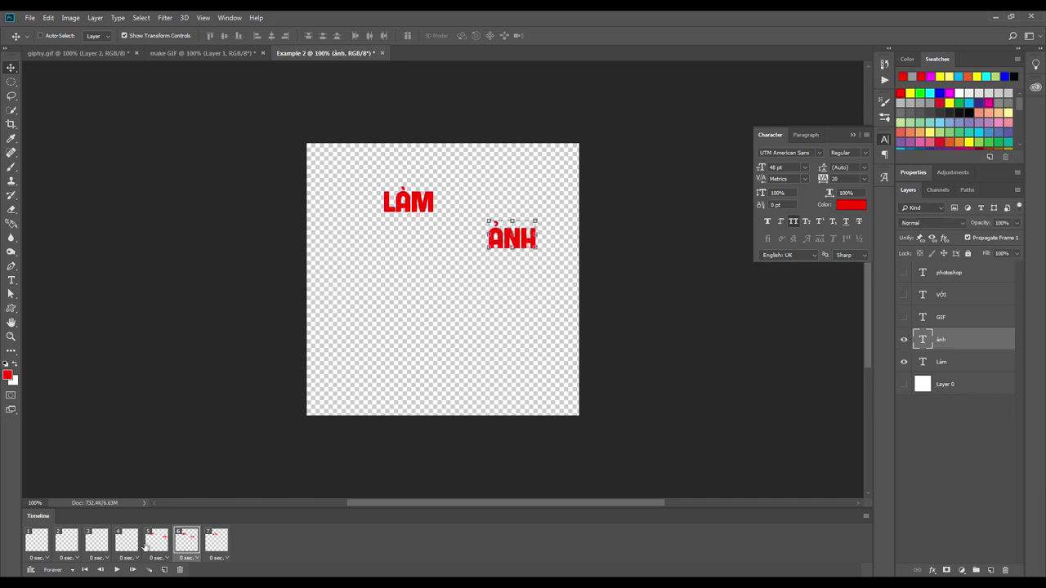
- Check frames 3–6 and push ẢNH slightly further right in frame 5
{"action": "left_click", "coordinate": [98, 542]}
{"action": "left_click", "coordinate": [125, 546]}
{"action": "left_click", "coordinate": [157, 546]}
{"action": "left_click", "coordinate": [181, 546]}
{"action": "left_click", "coordinate": [161, 546]}
{"action": "left_click", "coordinate": [132, 546]}
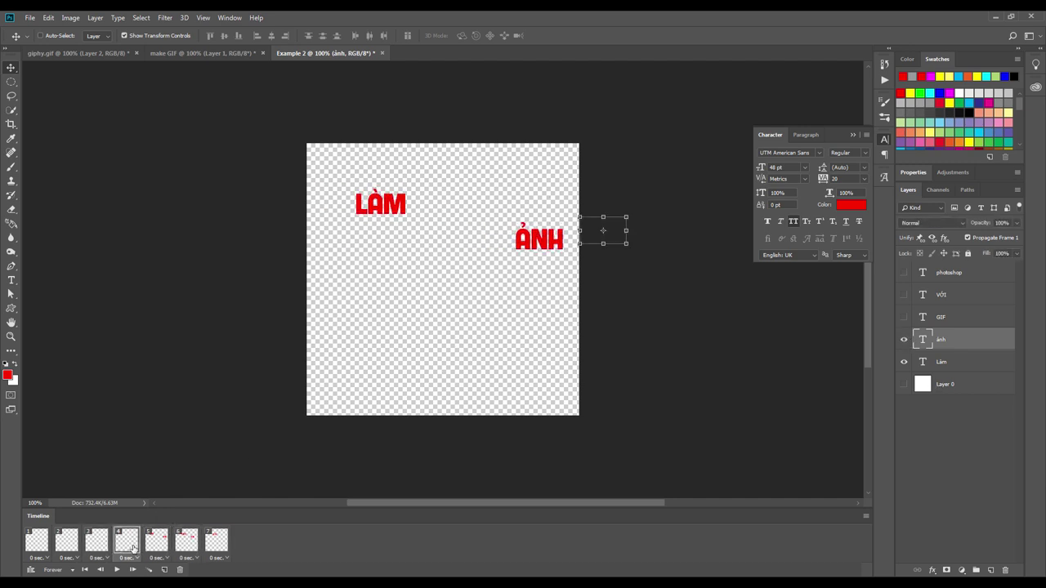
{"action": "left_click", "coordinate": [155, 546]}
{"action": "mouse_move", "coordinate": [555, 247]}
{"action": "left_mouse_down"}
{"action": "mouse_move", "coordinate": [577, 245]}
{"action": "mouse_move", "coordinate": [552, 246]}
{"action": "left_mouse_up"}
- Show ẢNH in frame 7, moving it to the right and then undoing the move
{"action": "left_click", "coordinate": [188, 546]}
{"action": "left_click", "coordinate": [216, 542]}
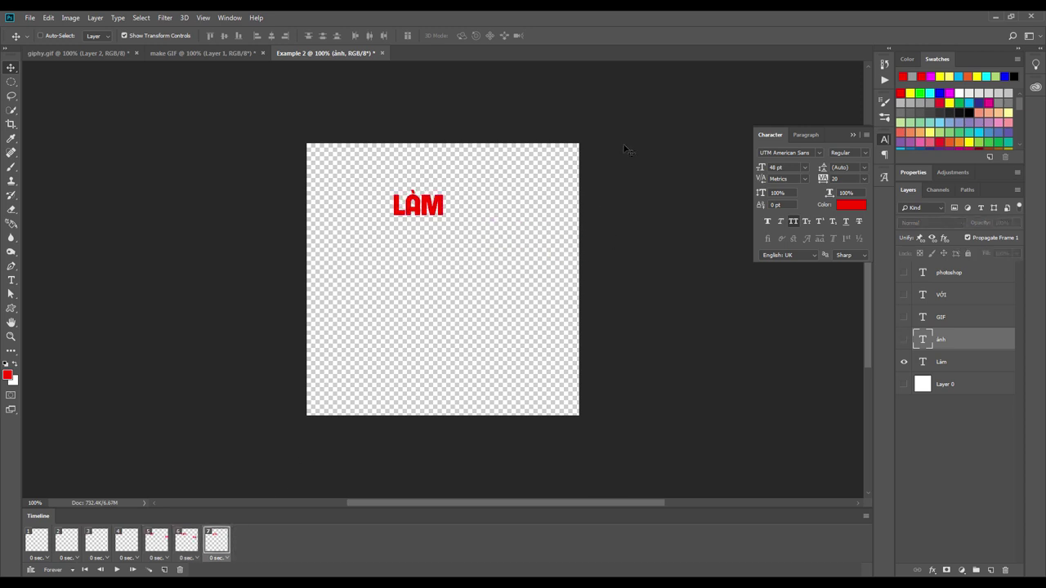
{"action": "left_click", "coordinate": [903, 338]}
{"action": "left_click_drag", "start_coordinate": [372, 236], "coordinate": [523, 238]}
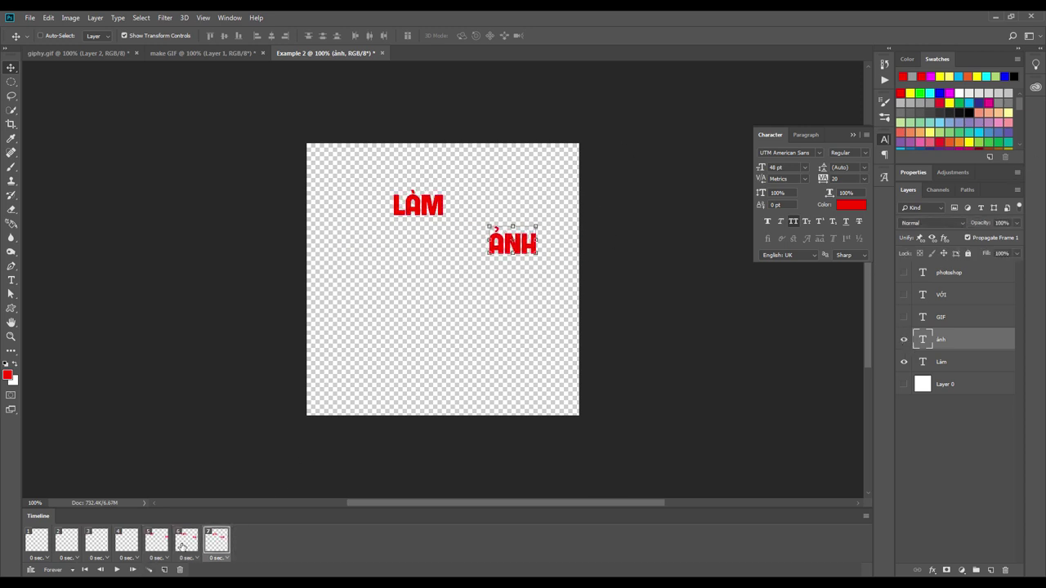
{"action": "key", "text": "ctrl+z"}
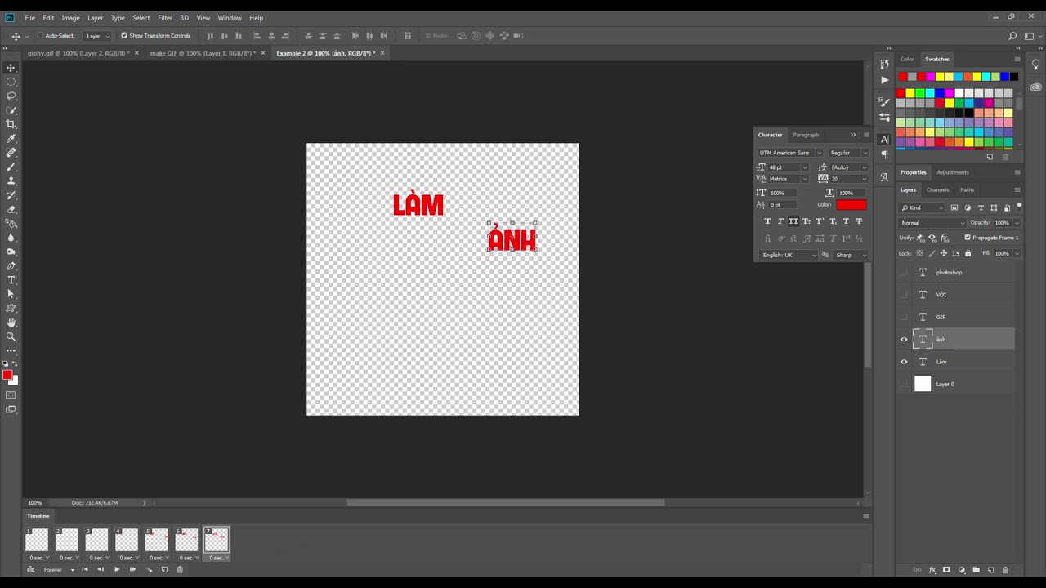
- Add frames 8 and 9 with ẢNH sliding left beneath LÀM, nudge LÀM, and preview
{"action": "left_click", "coordinate": [164, 570]}
{"action": "left_click_drag", "start_coordinate": [529, 245], "coordinate": [505, 245]}
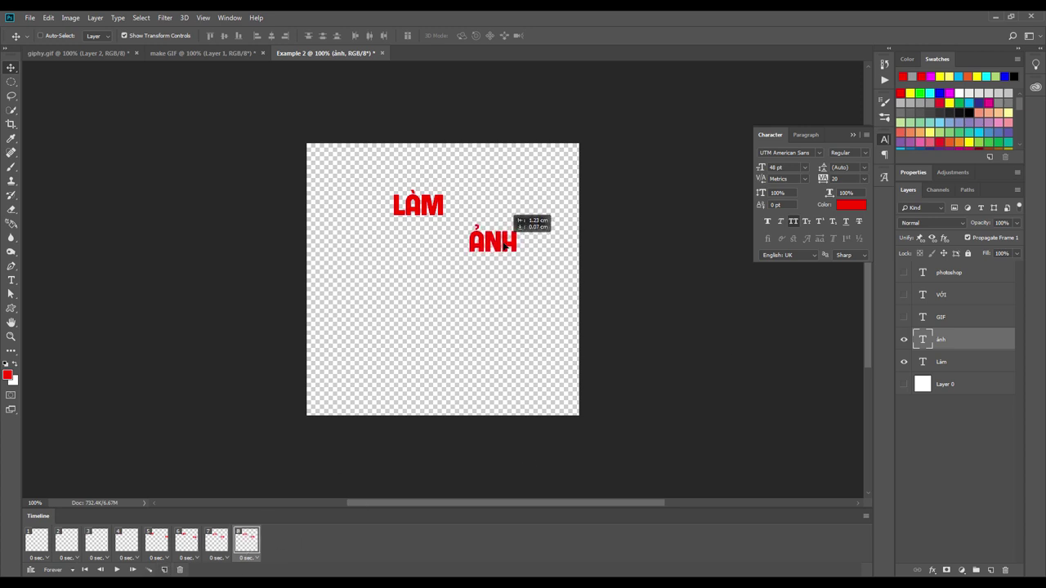
{"action": "left_click", "coordinate": [942, 365]}
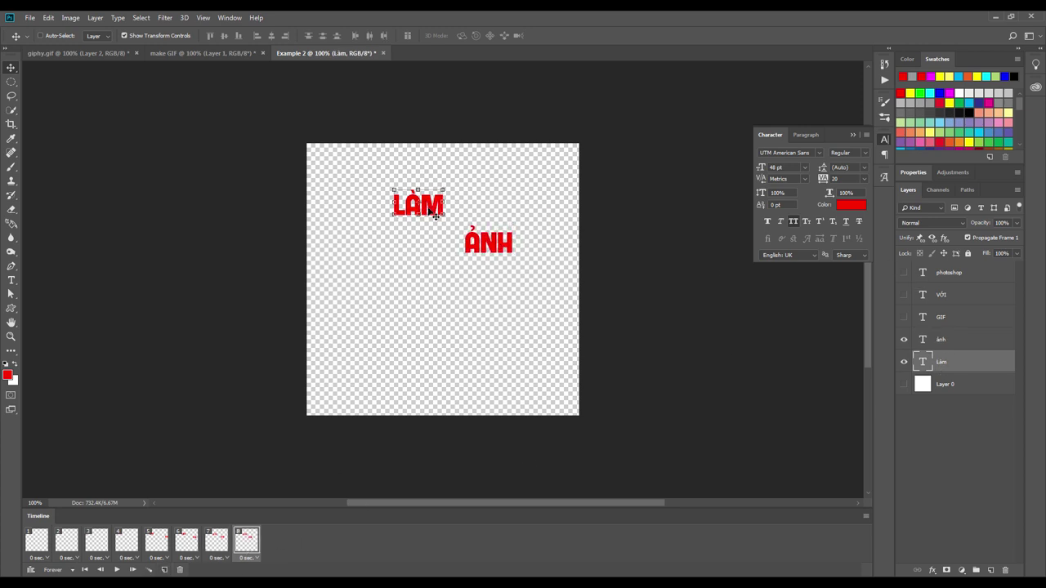
{"action": "left_click_drag", "start_coordinate": [428, 202], "coordinate": [435, 205]}
{"action": "left_click", "coordinate": [163, 570]}
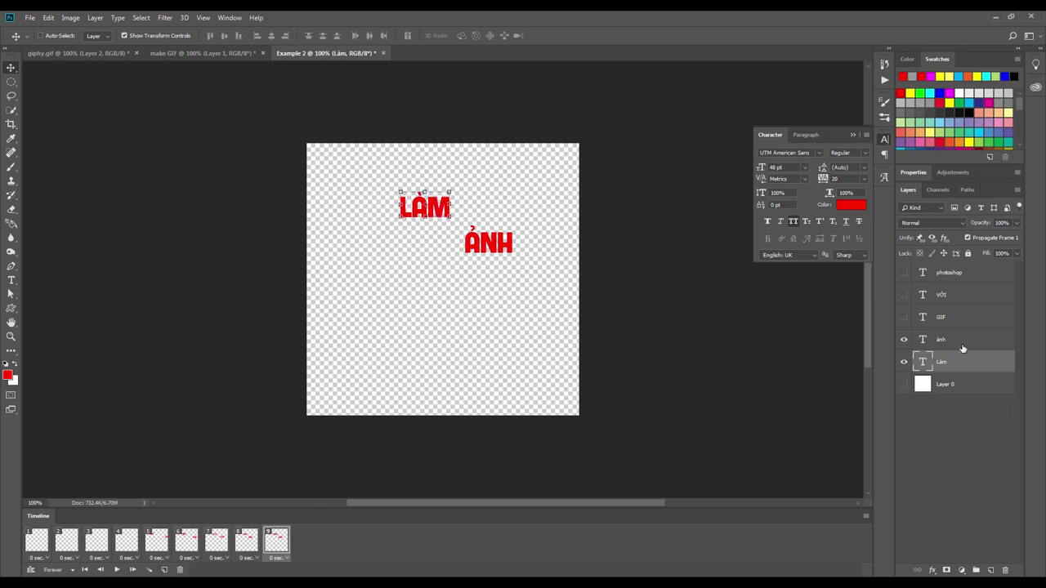
{"action": "left_click", "coordinate": [948, 339]}
{"action": "left_click_drag", "start_coordinate": [510, 252], "coordinate": [500, 252]}
{"action": "left_click", "coordinate": [118, 570]}
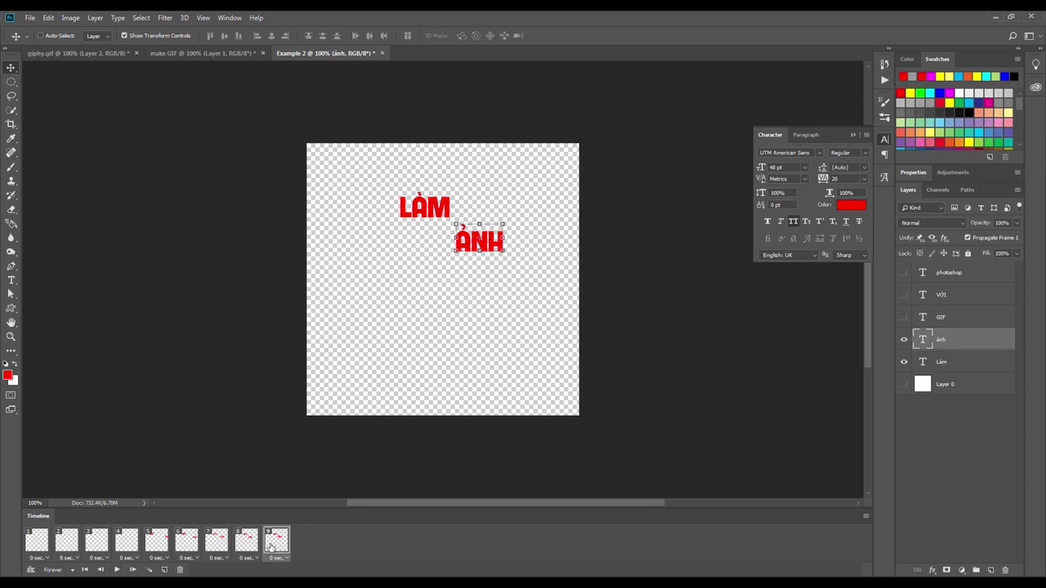
{"action": "left_click", "coordinate": [58, 547]}
- Show GIF below the canvas in frame 2, peeking at the bottom in frame 3, and low in frame 4
{"action": "left_click", "coordinate": [903, 317]}
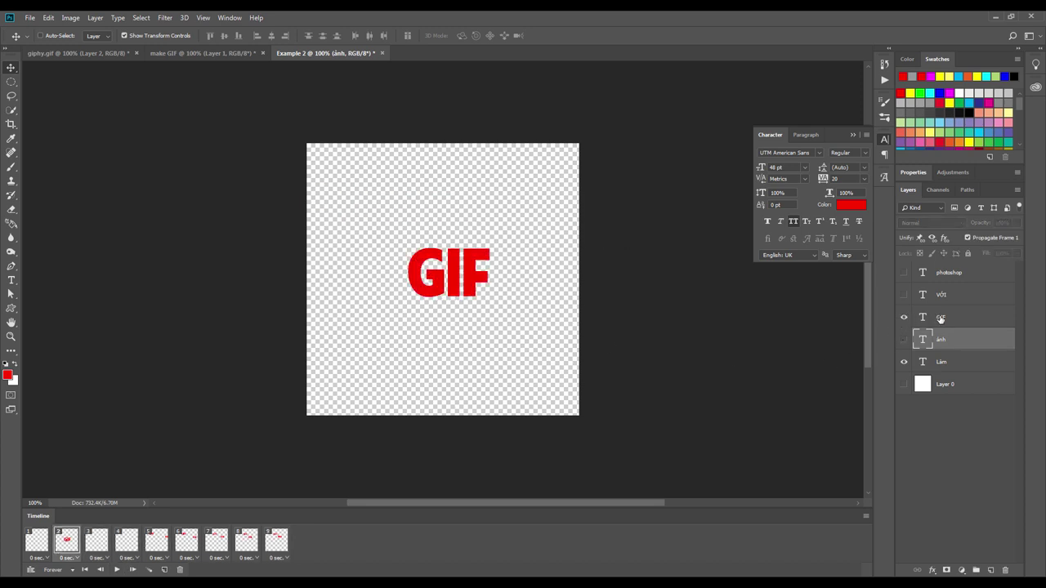
{"action": "left_click", "coordinate": [947, 317]}
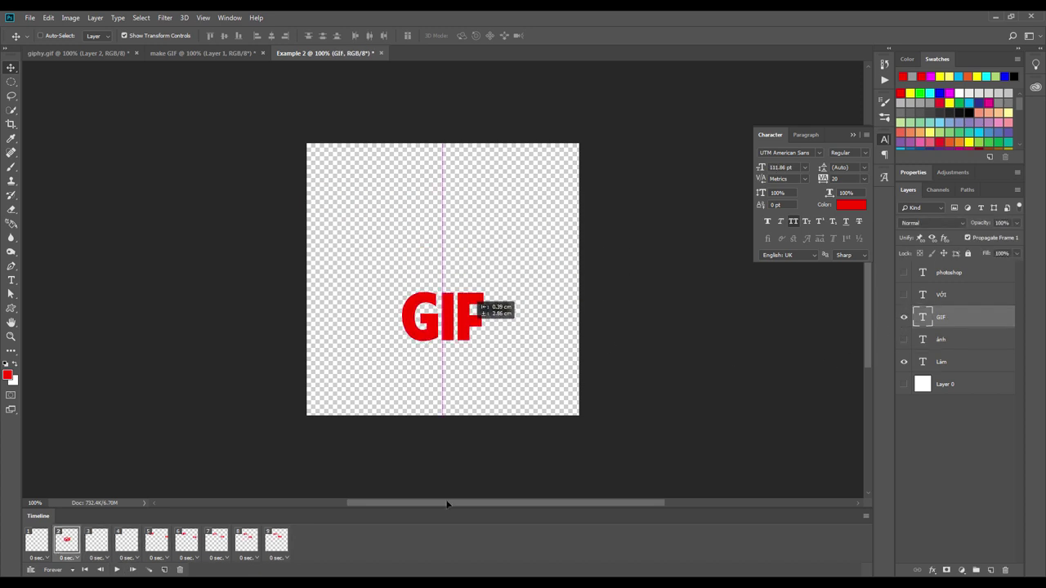
{"action": "left_click_drag", "start_coordinate": [480, 292], "coordinate": [470, 426]}
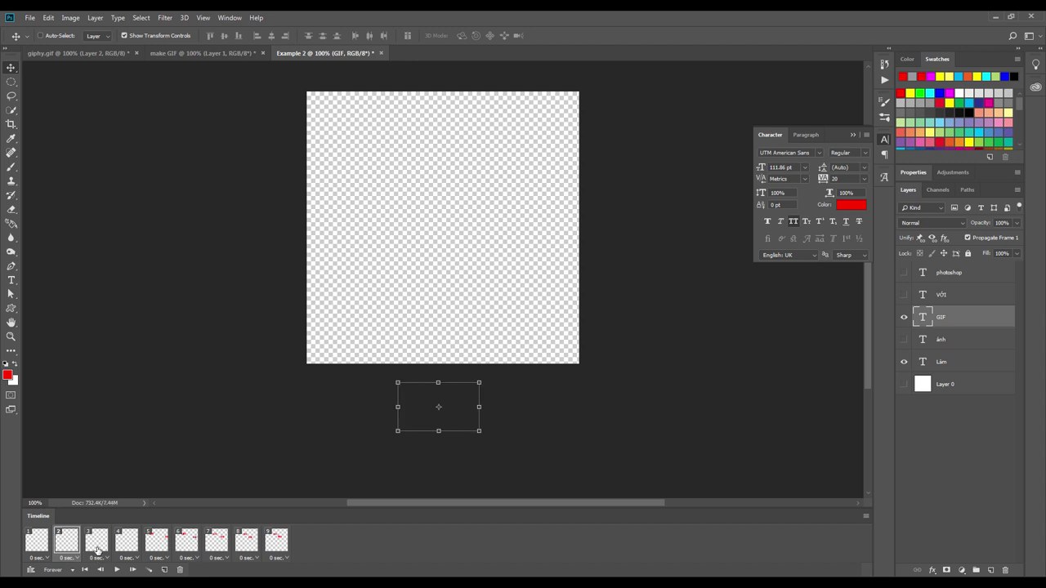
{"action": "left_click", "coordinate": [97, 549]}
{"action": "left_click", "coordinate": [903, 317]}
{"action": "left_click_drag", "start_coordinate": [474, 285], "coordinate": [479, 362]}
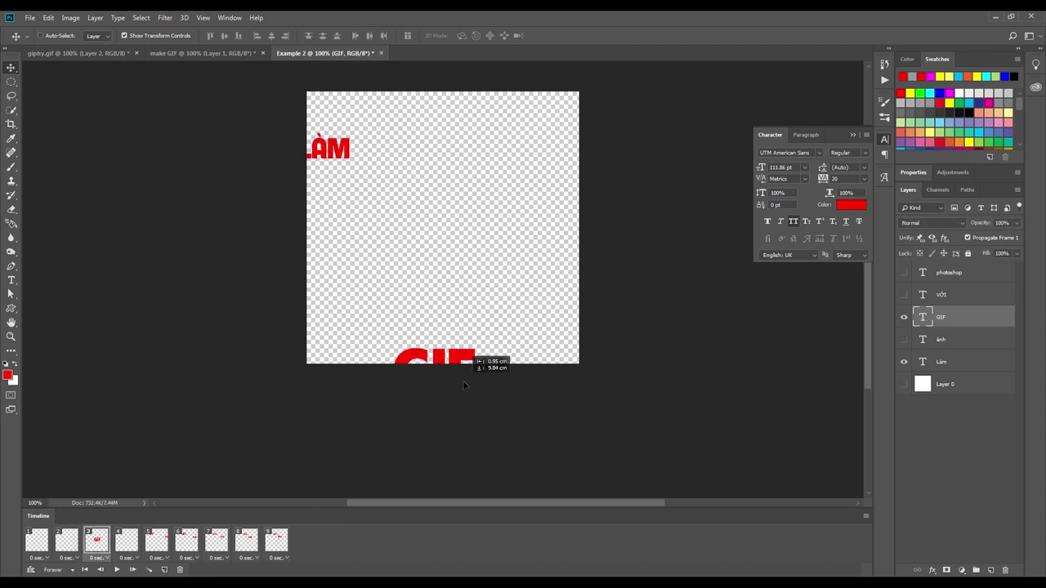
{"action": "left_click", "coordinate": [121, 546]}
{"action": "left_click", "coordinate": [903, 317]}
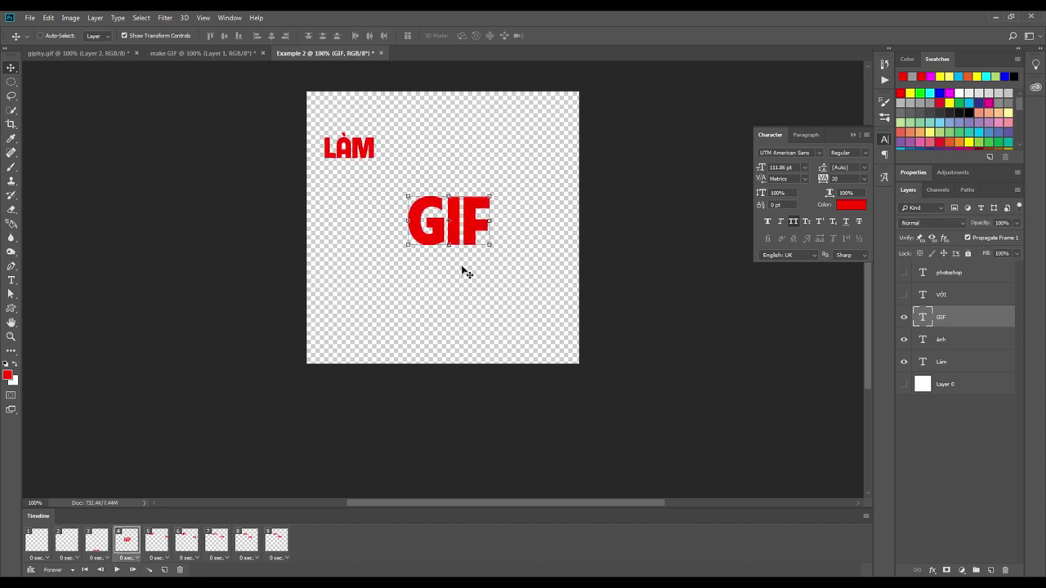
{"action": "left_click_drag", "start_coordinate": [465, 270], "coordinate": [474, 356]}
- Show GIF in frames 5–7, positioning it near the bottom of the canvas in each
{"action": "left_click", "coordinate": [157, 543]}
{"action": "left_click", "coordinate": [903, 317]}
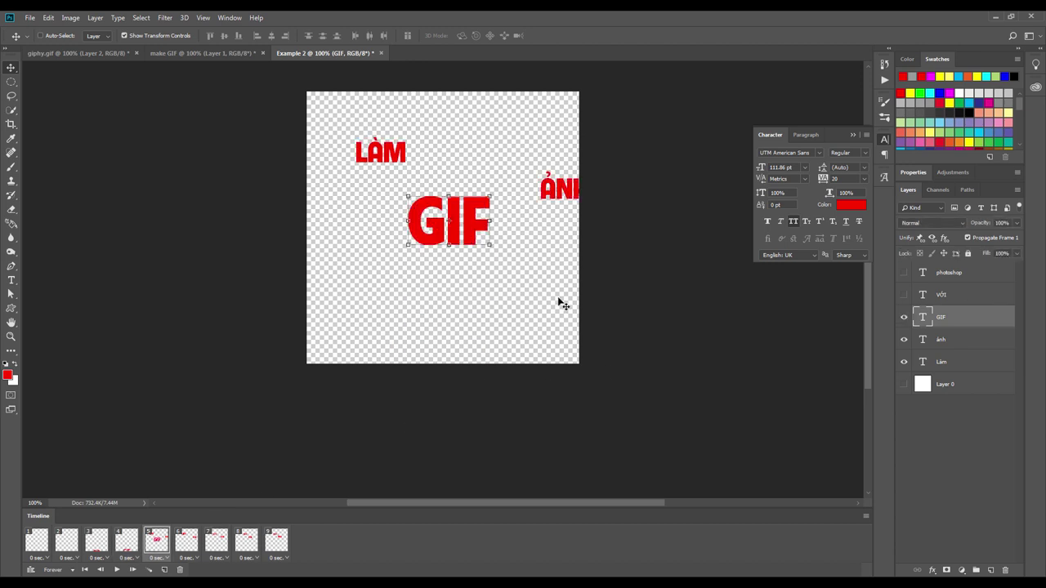
{"action": "mouse_move", "coordinate": [477, 232]}
{"action": "left_mouse_down"}
{"action": "mouse_move", "coordinate": [458, 364]}
{"action": "mouse_move", "coordinate": [459, 347]}
{"action": "mouse_move", "coordinate": [417, 369]}
{"action": "left_mouse_up"}
{"action": "left_click", "coordinate": [186, 539]}
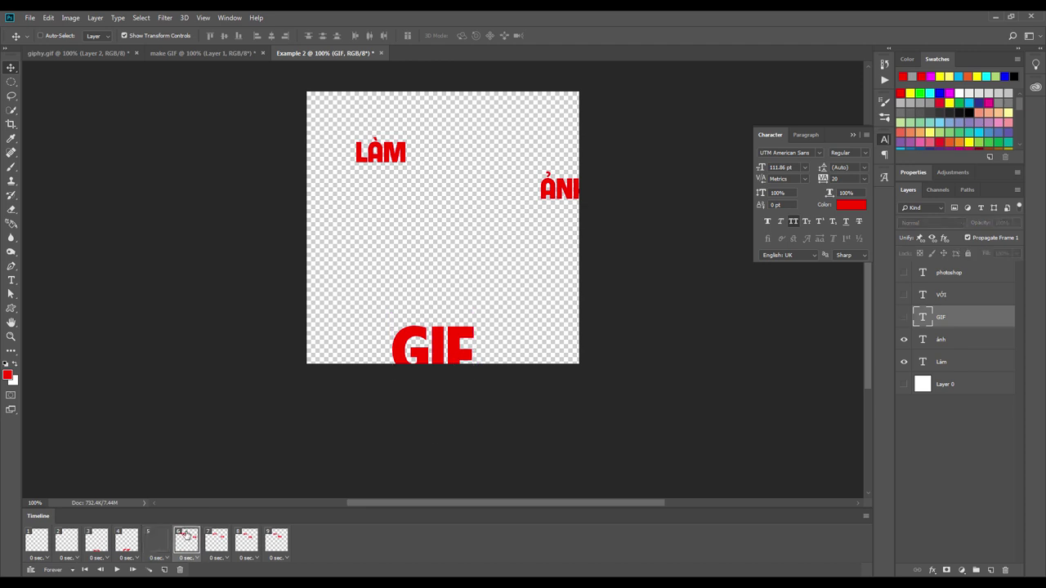
{"action": "left_click", "coordinate": [903, 317]}
{"action": "mouse_move", "coordinate": [473, 236]}
{"action": "left_mouse_down"}
{"action": "mouse_move", "coordinate": [466, 320]}
{"action": "mouse_move", "coordinate": [479, 321]}
{"action": "left_mouse_up"}
{"action": "left_click", "coordinate": [217, 543]}
{"action": "left_click", "coordinate": [904, 316]}
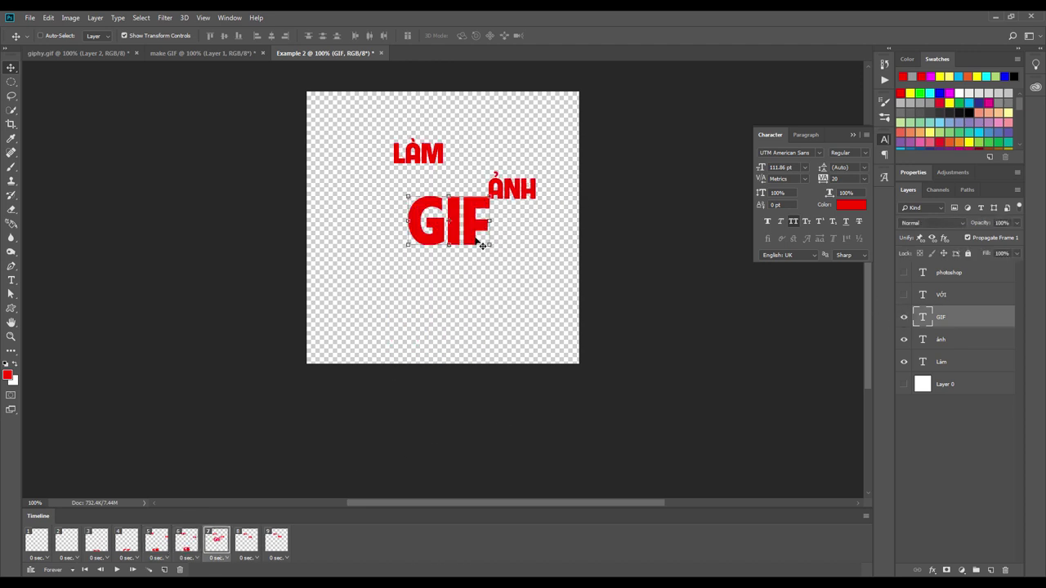
{"action": "left_click_drag", "start_coordinate": [481, 239], "coordinate": [474, 338]}
- Show GIF in frames 8 and 9, rising to settle below ẢNH
{"action": "left_click", "coordinate": [239, 543]}
{"action": "left_click", "coordinate": [903, 317]}
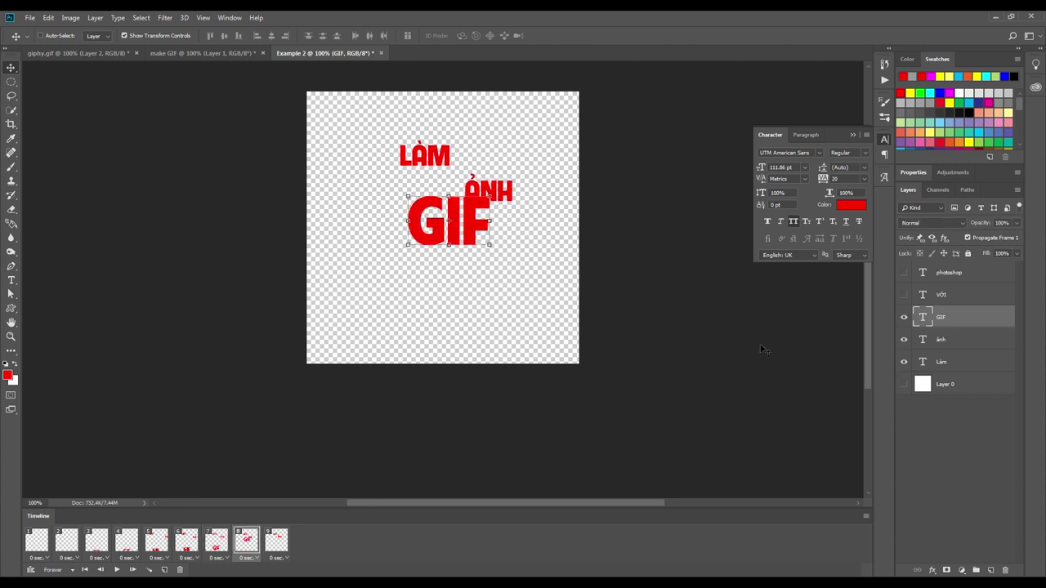
{"action": "left_click_drag", "start_coordinate": [479, 237], "coordinate": [487, 319]}
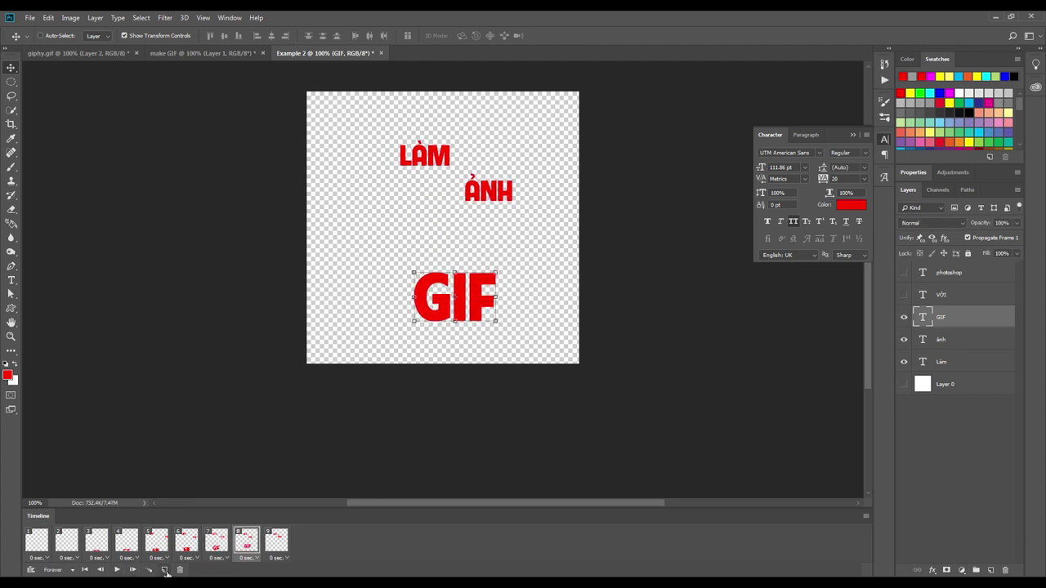
{"action": "left_click", "coordinate": [276, 540]}
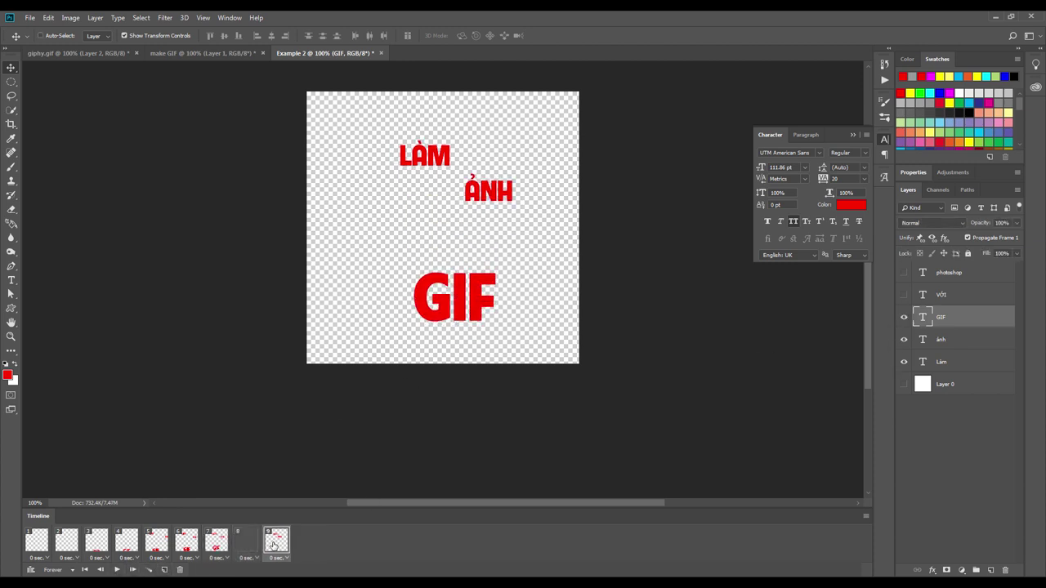
{"action": "left_click", "coordinate": [903, 317]}
{"action": "mouse_move", "coordinate": [468, 210]}
{"action": "left_mouse_down"}
{"action": "mouse_move", "coordinate": [474, 285]}
{"action": "mouse_move", "coordinate": [463, 284]}
{"action": "left_mouse_up"}
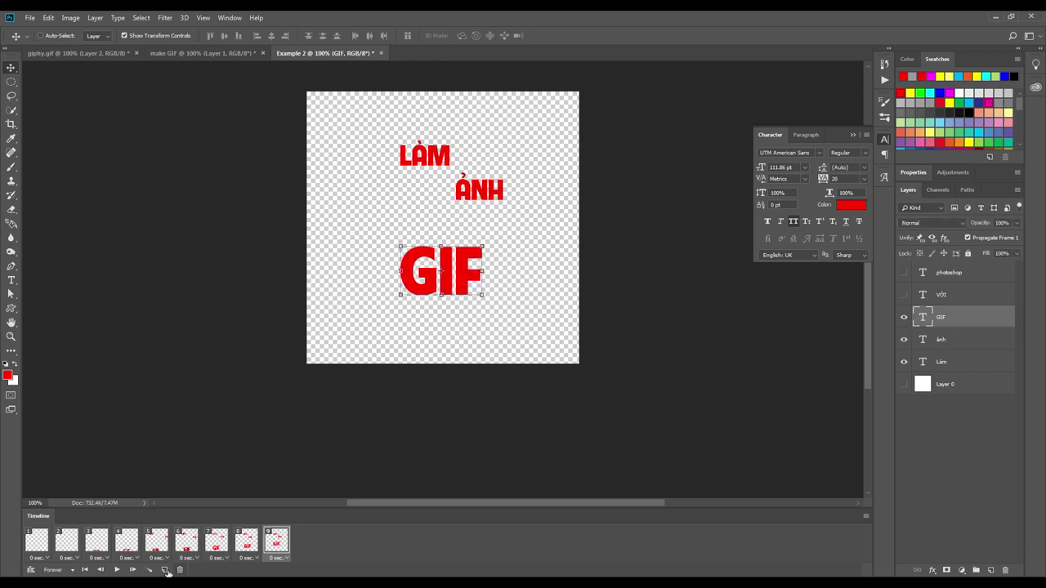
- Add frames 10 and 11 with GIF raised slightly for a jiggle, then preview
{"action": "left_click", "coordinate": [165, 569]}
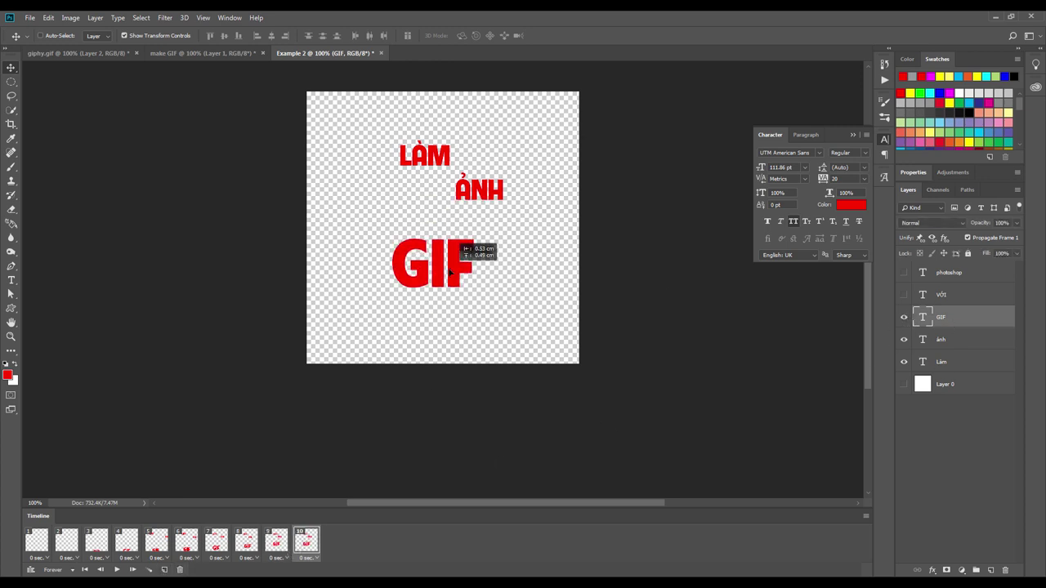
{"action": "left_click", "coordinate": [165, 569]}
{"action": "left_click_drag", "start_coordinate": [447, 275], "coordinate": [459, 245]}
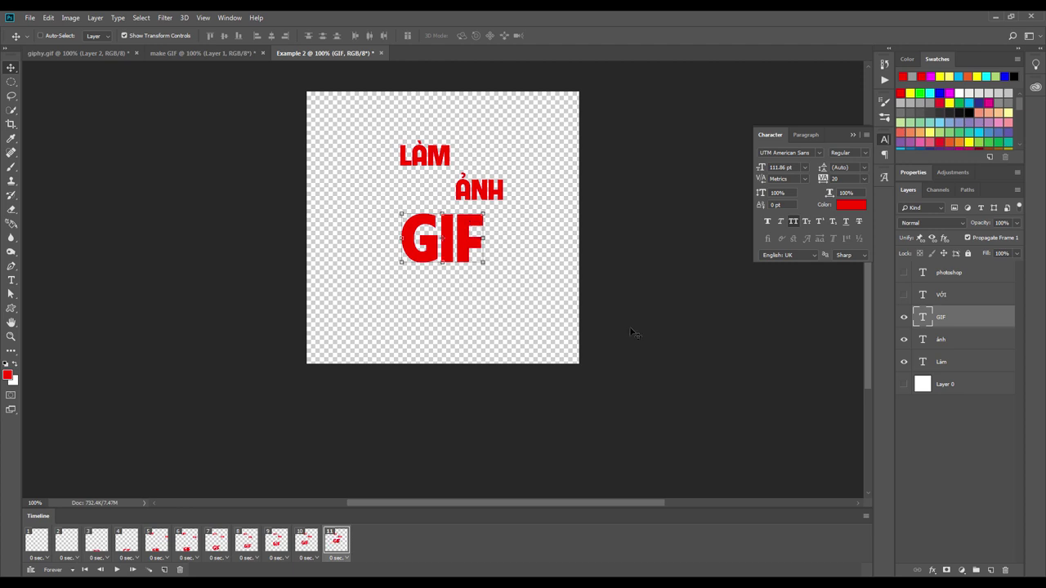
{"action": "left_click", "coordinate": [45, 543]}
{"action": "left_click", "coordinate": [116, 569]}
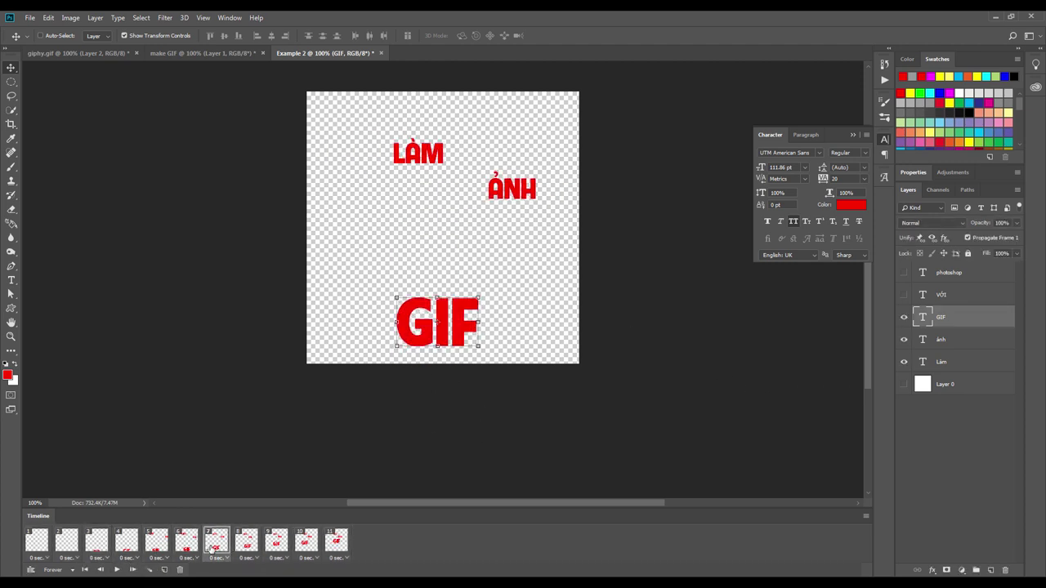
{"action": "left_click", "coordinate": [247, 541]}
- Check frames 9–11 and shift LÀM slightly down for a jiggle
{"action": "left_click", "coordinate": [269, 542]}
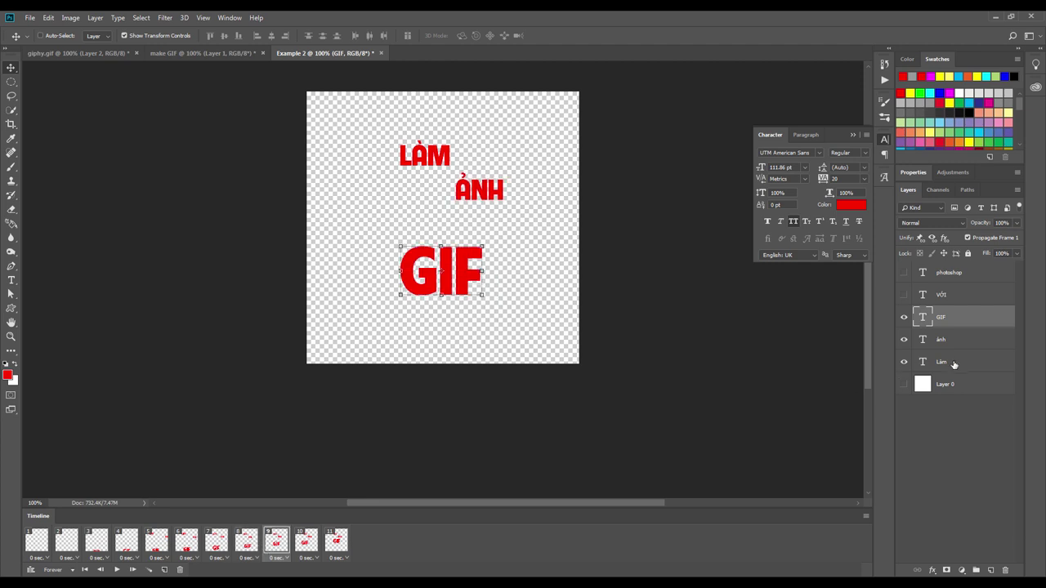
{"action": "left_click", "coordinate": [954, 361]}
{"action": "left_click", "coordinate": [304, 542]}
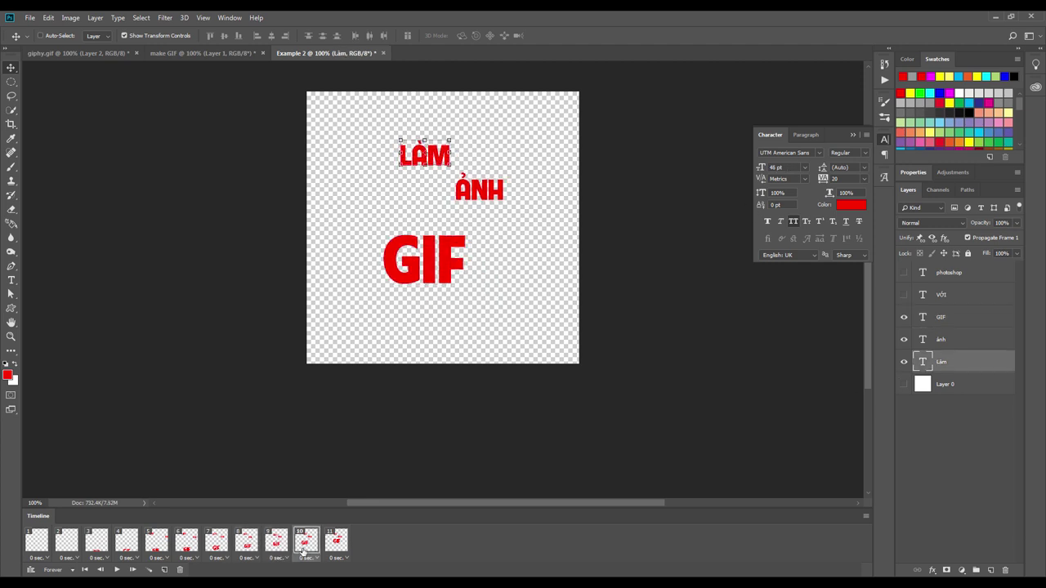
{"action": "left_click", "coordinate": [956, 339]}
{"action": "left_click", "coordinate": [336, 540]}
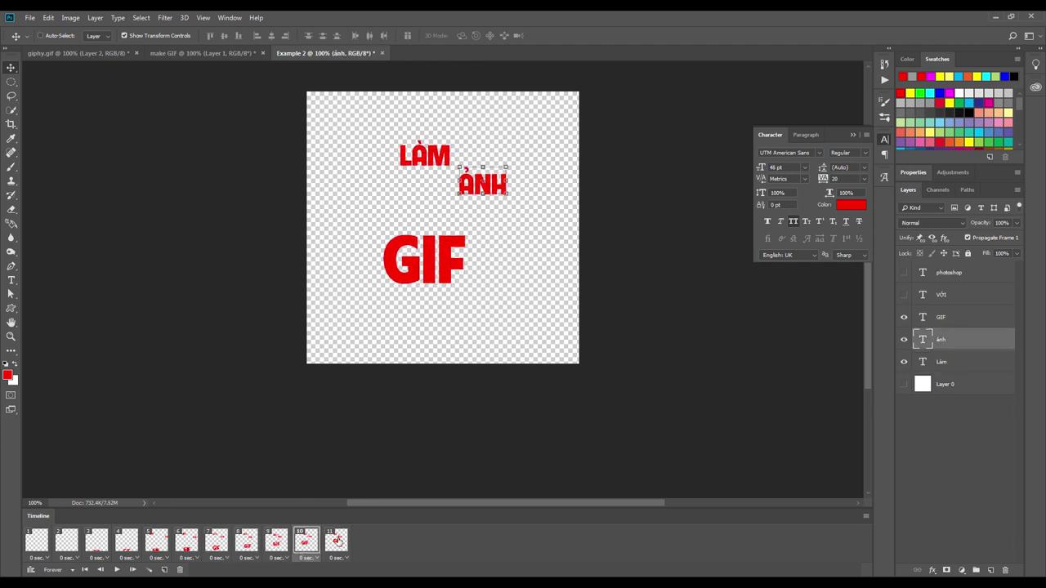
{"action": "left_click", "coordinate": [939, 362]}
{"action": "left_click_drag", "start_coordinate": [423, 153], "coordinate": [421, 159]}
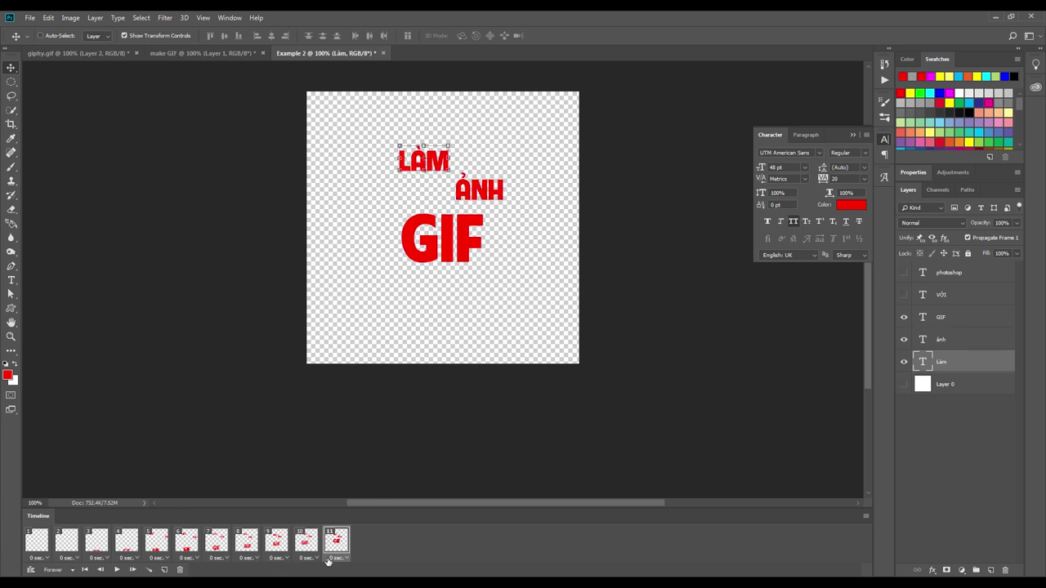
- Add frame 12, nudging GIF up-left, ẢNH right and LÀM down for the jiggle
{"action": "left_click", "coordinate": [163, 570]}
{"action": "left_click", "coordinate": [939, 317]}
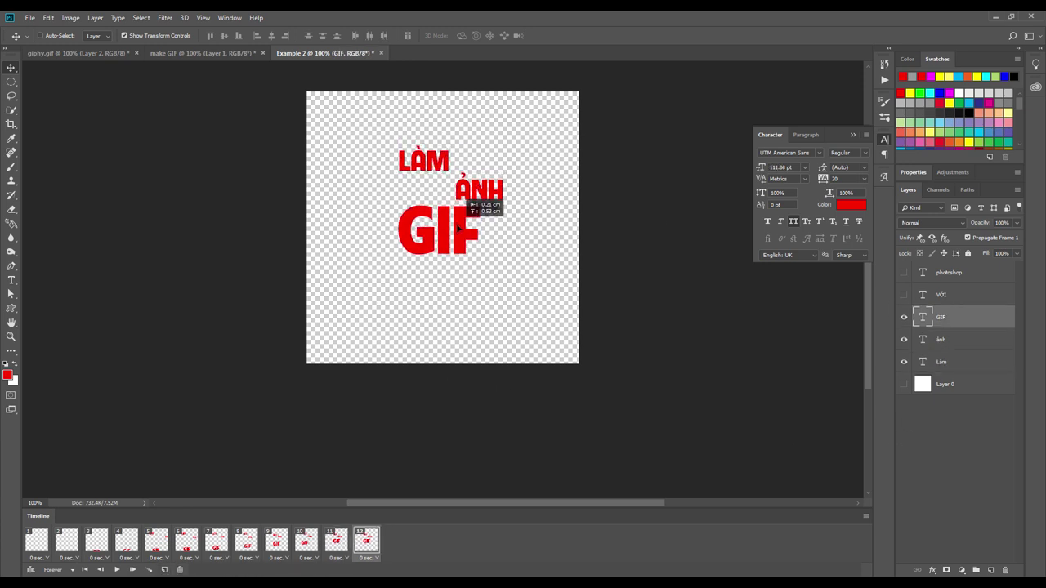
{"action": "left_click_drag", "start_coordinate": [445, 237], "coordinate": [442, 229]}
{"action": "key", "text": "alt+bracketleft"}
{"action": "left_click_drag", "start_coordinate": [491, 195], "coordinate": [492, 195]}
{"action": "key", "text": "alt+bracketleft"}
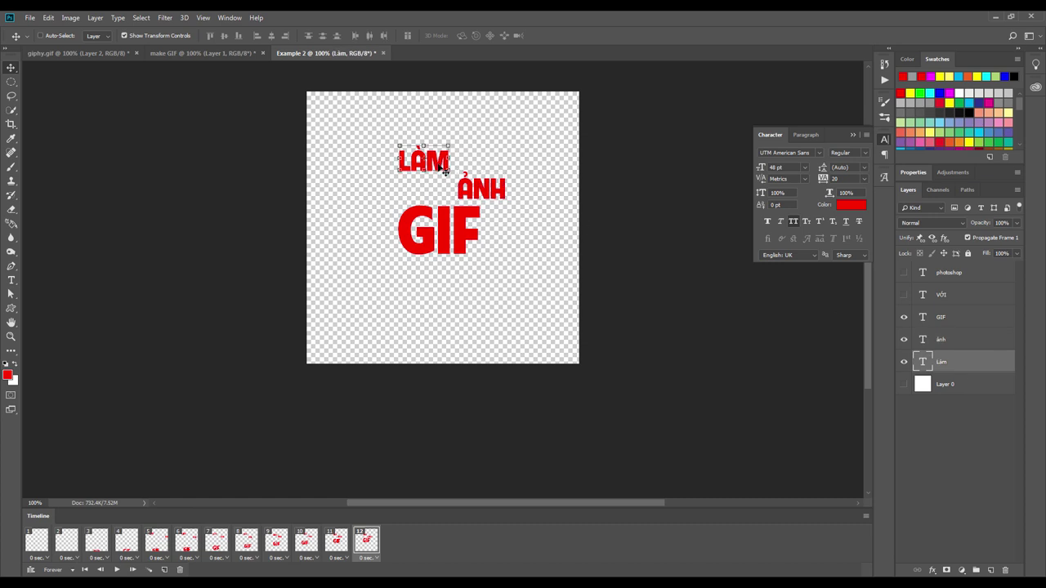
{"action": "left_click_drag", "start_coordinate": [436, 165], "coordinate": [436, 167]}
- Show VỚI across frames 3–12 and push it off the left edge in frame 3
{"action": "left_click", "coordinate": [117, 569]}
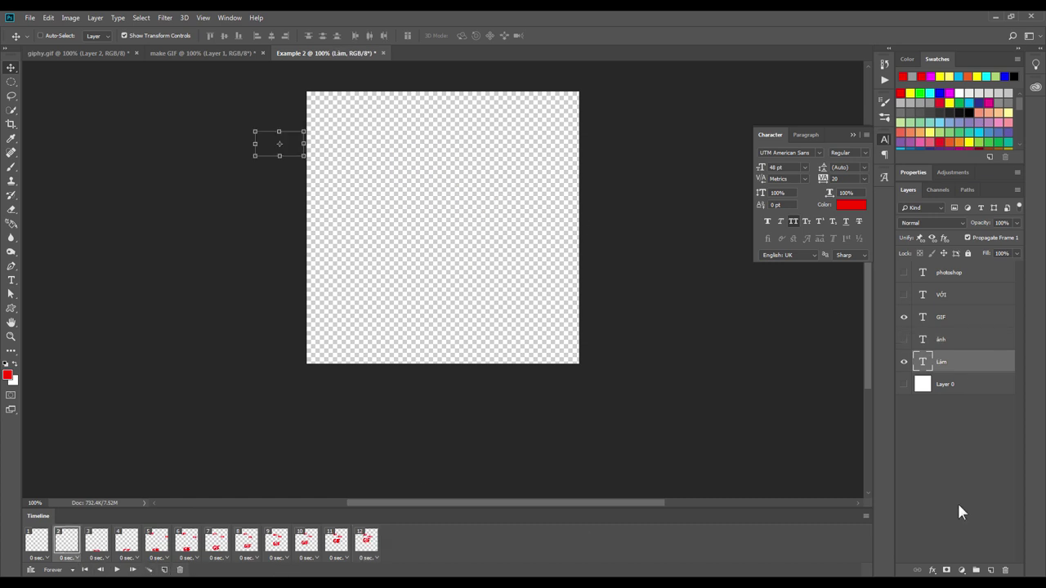
{"action": "left_click", "coordinate": [904, 295]}
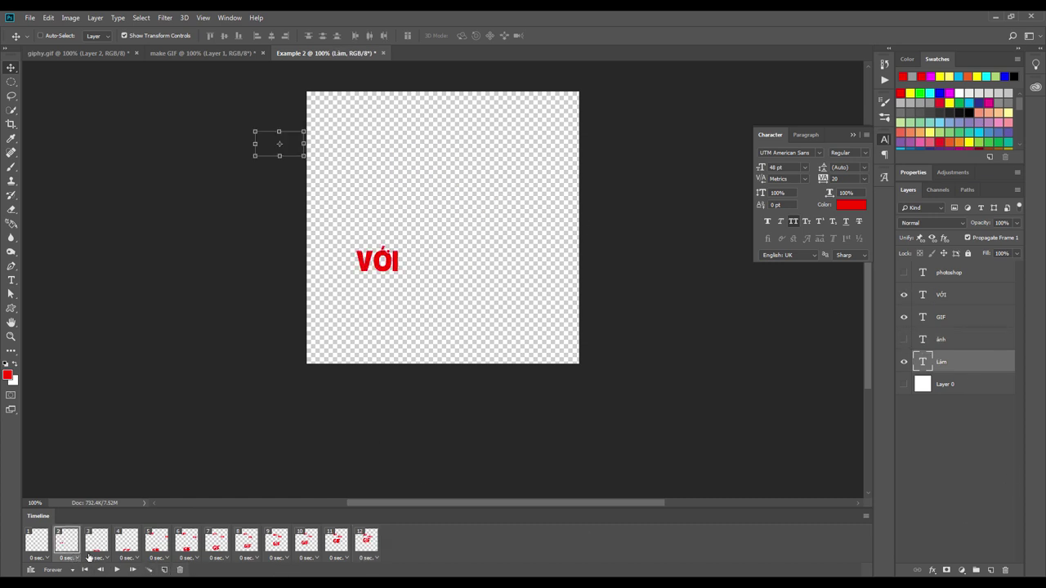
{"action": "left_click", "coordinate": [960, 296]}
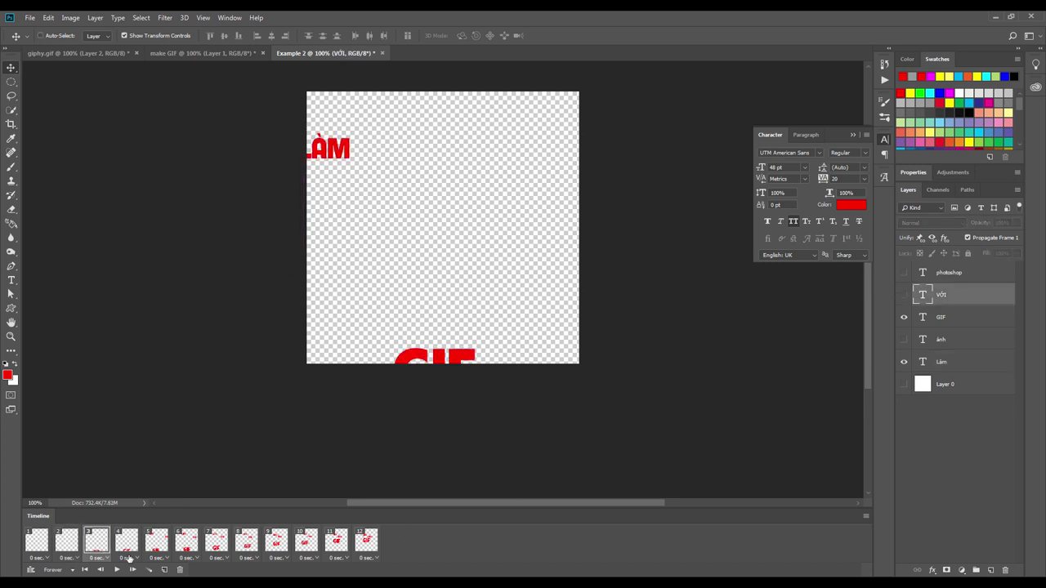
{"action": "left_click", "coordinate": [370, 551], "text": "shift"}
{"action": "left_click", "coordinate": [903, 296]}
{"action": "left_click", "coordinate": [67, 545]}
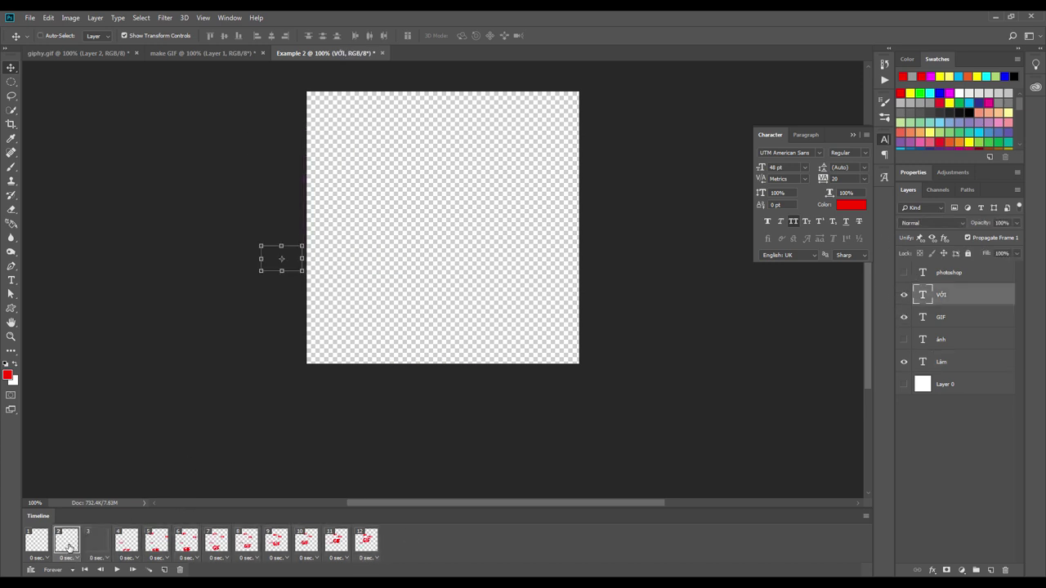
{"action": "left_click", "coordinate": [94, 546]}
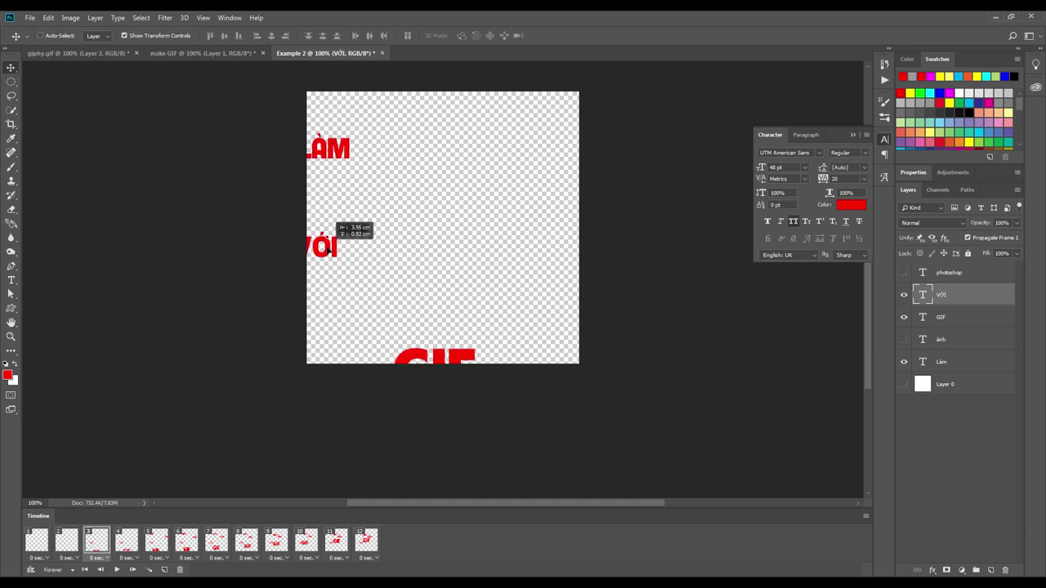
{"action": "mouse_move", "coordinate": [395, 268]}
{"action": "left_mouse_down"}
{"action": "mouse_move", "coordinate": [335, 261]}
{"action": "mouse_move", "coordinate": [351, 271]}
{"action": "mouse_move", "coordinate": [384, 254]}
{"action": "mouse_move", "coordinate": [391, 267]}
{"action": "mouse_move", "coordinate": [369, 228]}
{"action": "left_mouse_up"}
- Step through frames 4–10, sliding VỚI closer to GIF in frame 10
{"action": "left_click", "coordinate": [127, 540]}
{"action": "left_click", "coordinate": [166, 551]}
{"action": "left_click", "coordinate": [186, 540]}
{"action": "left_click", "coordinate": [216, 541]}
{"action": "left_click", "coordinate": [239, 541]}
{"action": "left_click", "coordinate": [277, 540]}
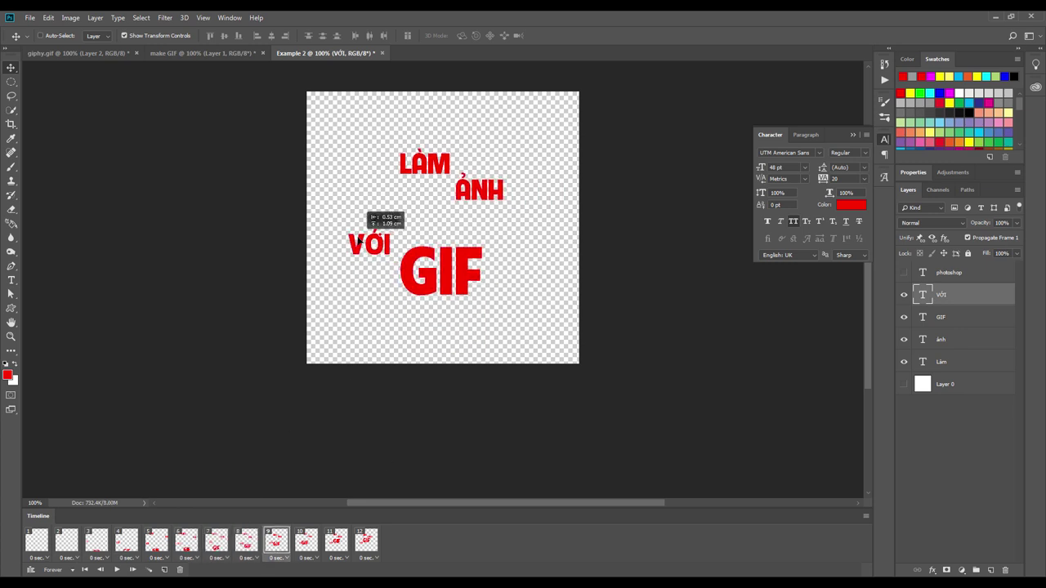
{"action": "left_click", "coordinate": [306, 541]}
{"action": "mouse_move", "coordinate": [369, 270]}
{"action": "left_mouse_down"}
{"action": "mouse_move", "coordinate": [348, 260]}
{"action": "mouse_move", "coordinate": [375, 289]}
{"action": "left_mouse_up"}
- Go through frames 11 and 12, then preview and stop the animation
{"action": "left_click", "coordinate": [335, 541]}
{"action": "left_click", "coordinate": [366, 540]}
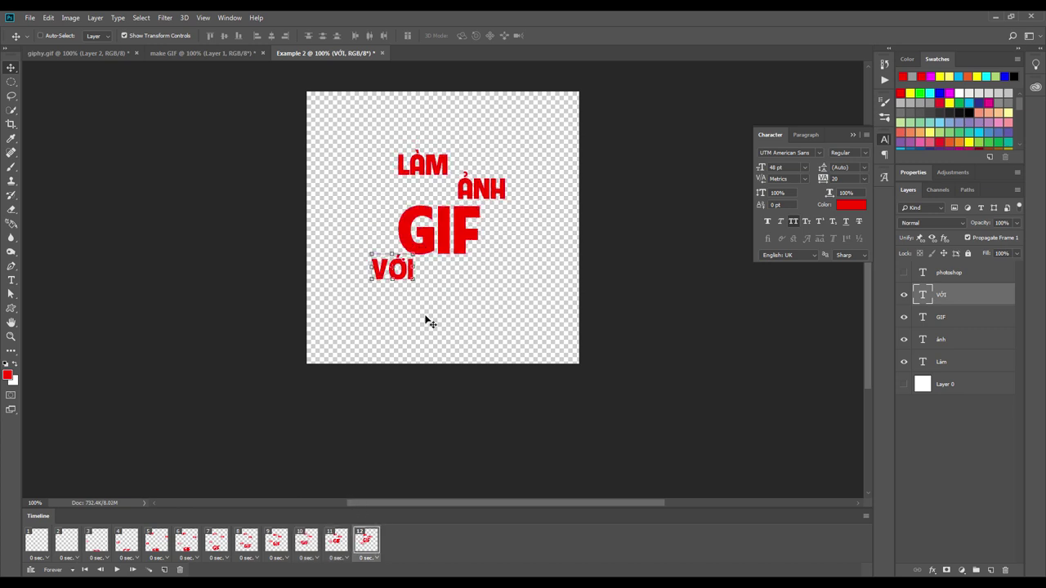
{"action": "left_click", "coordinate": [117, 569]}
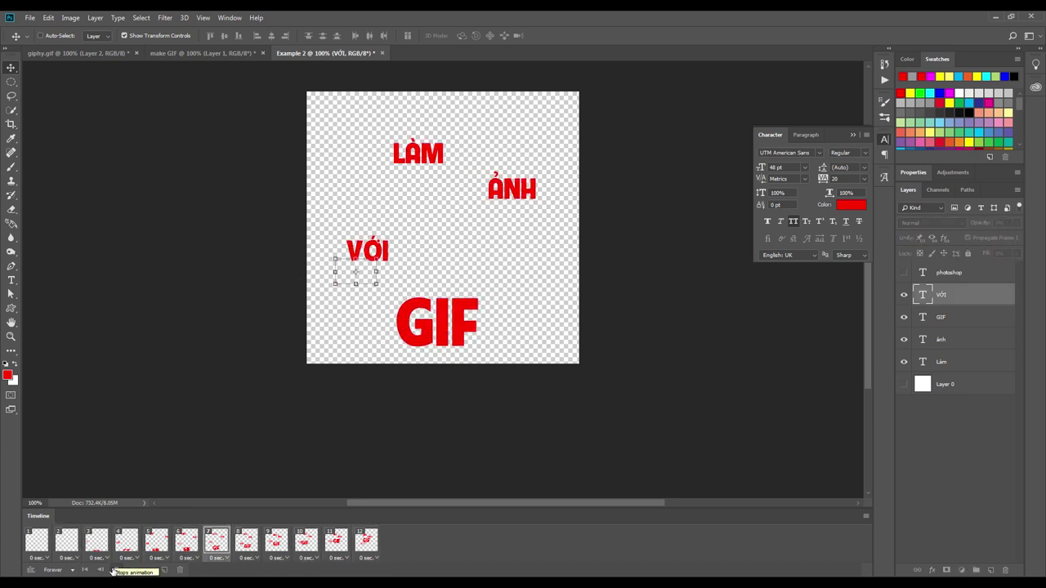
{"action": "left_click", "coordinate": [68, 549]}
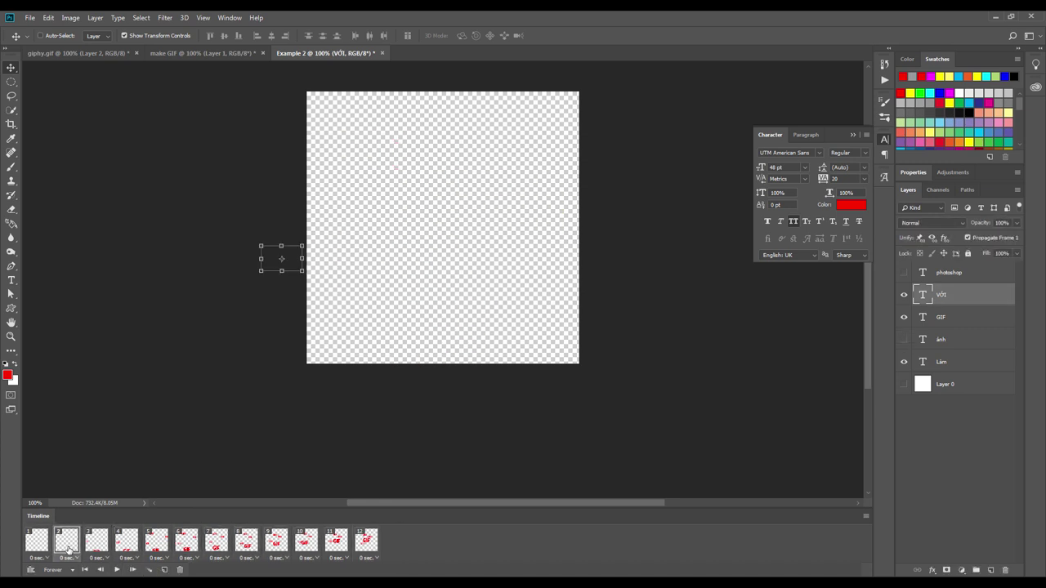
- Show PHOTOSHOP, push it off the right edge in frame 2, and adjust its position in later frames
{"action": "left_click", "coordinate": [37, 540]}
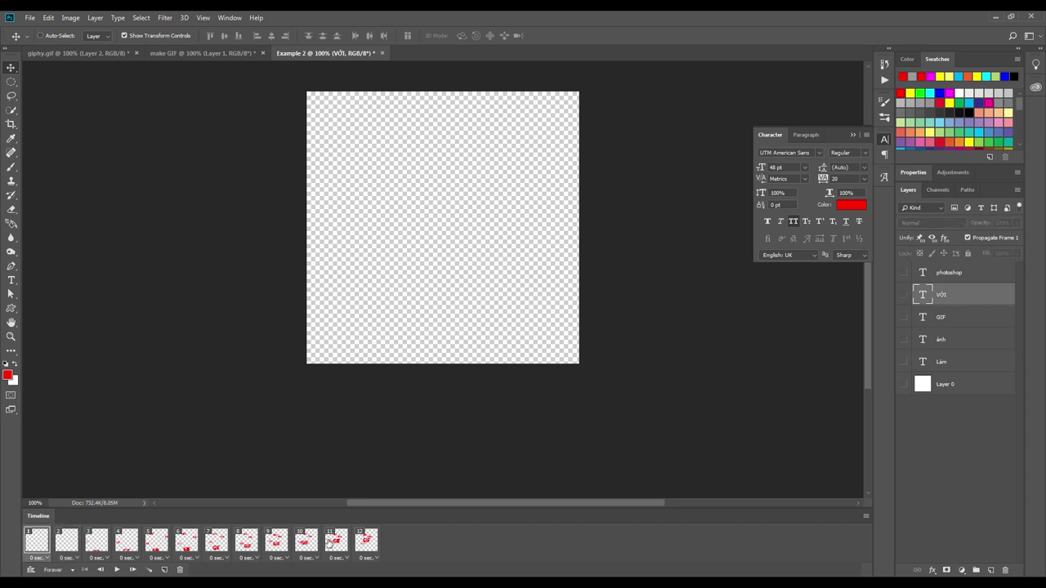
{"action": "left_click", "coordinate": [903, 273]}
{"action": "left_click", "coordinate": [951, 276]}
{"action": "left_click", "coordinate": [68, 540]}
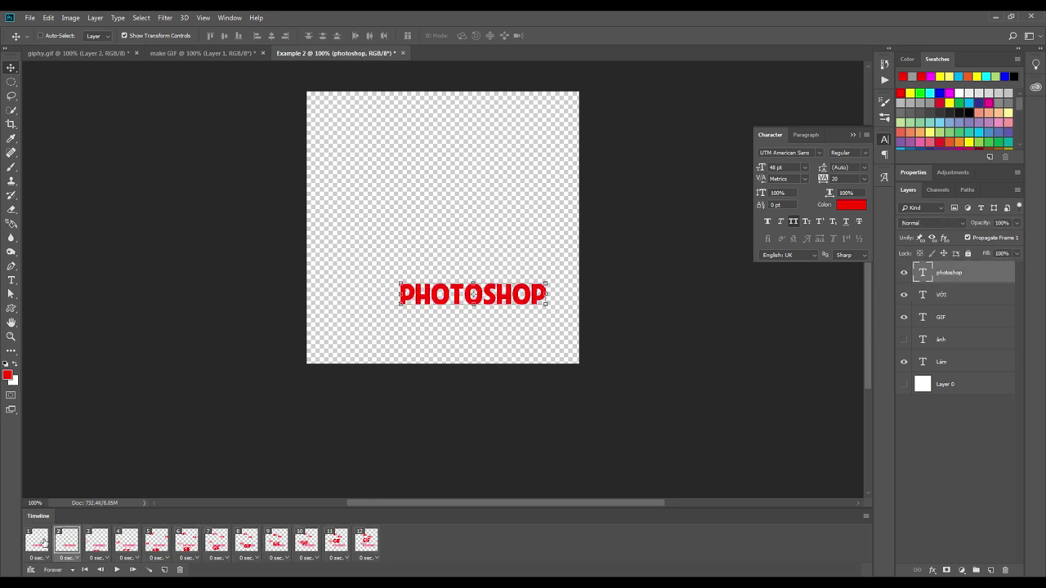
{"action": "left_click_drag", "start_coordinate": [471, 292], "coordinate": [657, 294]}
{"action": "key", "text": "space"}
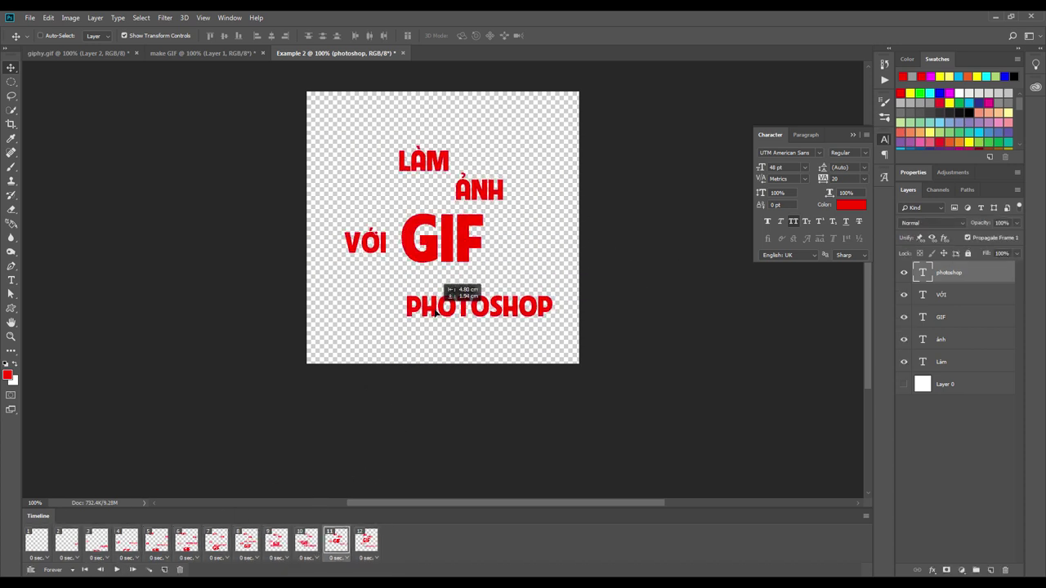
{"action": "left_click_drag", "start_coordinate": [516, 305], "coordinate": [513, 303]}
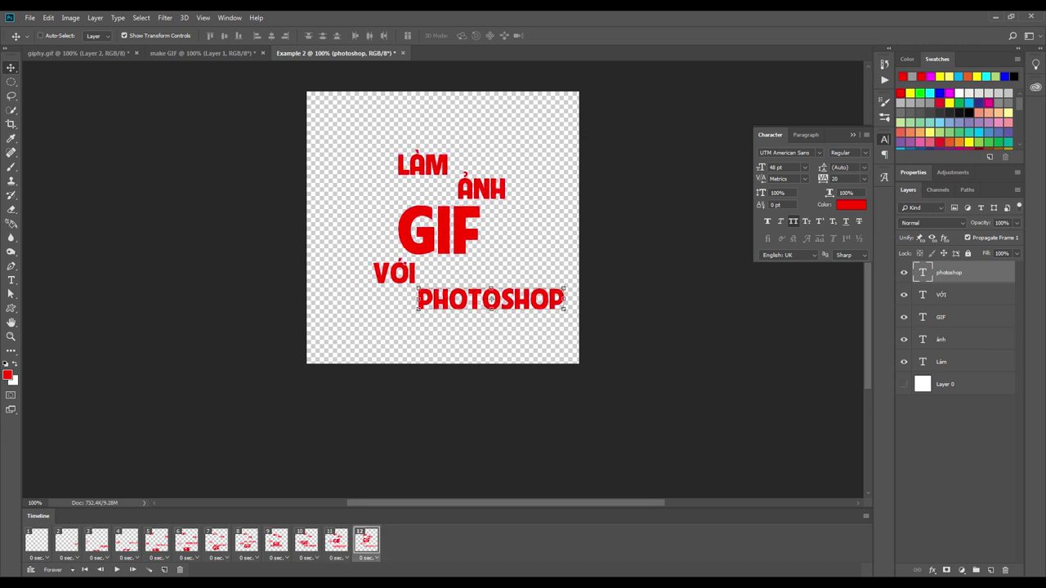
- Turn on Auto-Select and nudge all five words slightly in the current frame
{"action": "left_click", "coordinate": [46, 36]}
{"action": "left_click", "coordinate": [420, 170]}
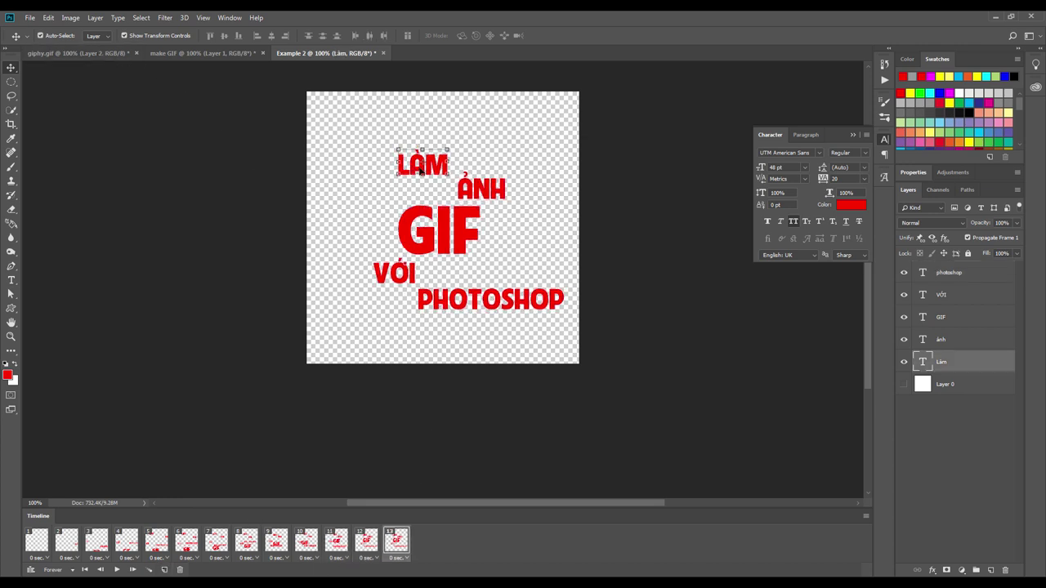
{"action": "left_click_drag", "start_coordinate": [438, 164], "coordinate": [439, 161]}
{"action": "left_click_drag", "start_coordinate": [482, 190], "coordinate": [491, 186]}
{"action": "left_click_drag", "start_coordinate": [449, 231], "coordinate": [442, 225]}
{"action": "left_click_drag", "start_coordinate": [403, 283], "coordinate": [414, 263]}
{"action": "left_click", "coordinate": [476, 36]}
{"action": "mouse_move", "coordinate": [490, 299]}
{"action": "left_mouse_down"}
{"action": "mouse_move", "coordinate": [477, 302]}
{"action": "mouse_move", "coordinate": [509, 283]}
{"action": "left_mouse_up"}
- Nudge VỚI, GIF, ẢNH, LÀM and PHOTOSHOP again, cancelling a stray transform on ẢNH
{"action": "left_click_drag", "start_coordinate": [400, 266], "coordinate": [396, 272]}
{"action": "left_click_drag", "start_coordinate": [433, 229], "coordinate": [438, 232]}
{"action": "left_click_drag", "start_coordinate": [489, 184], "coordinate": [484, 193]}
{"action": "left_click", "coordinate": [454, 166]}
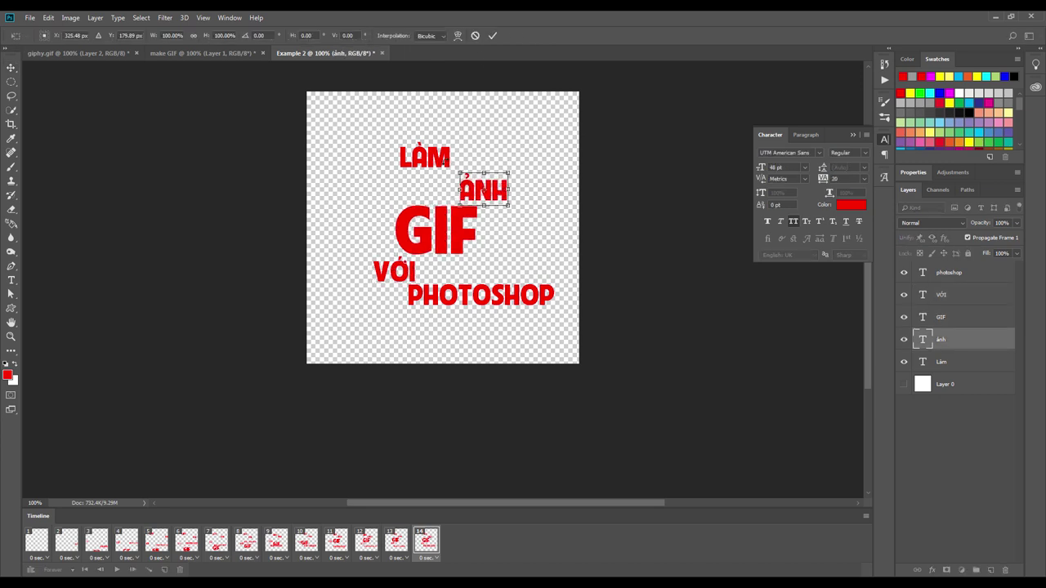
{"action": "left_click", "coordinate": [473, 36]}
{"action": "left_click_drag", "start_coordinate": [428, 160], "coordinate": [427, 166]}
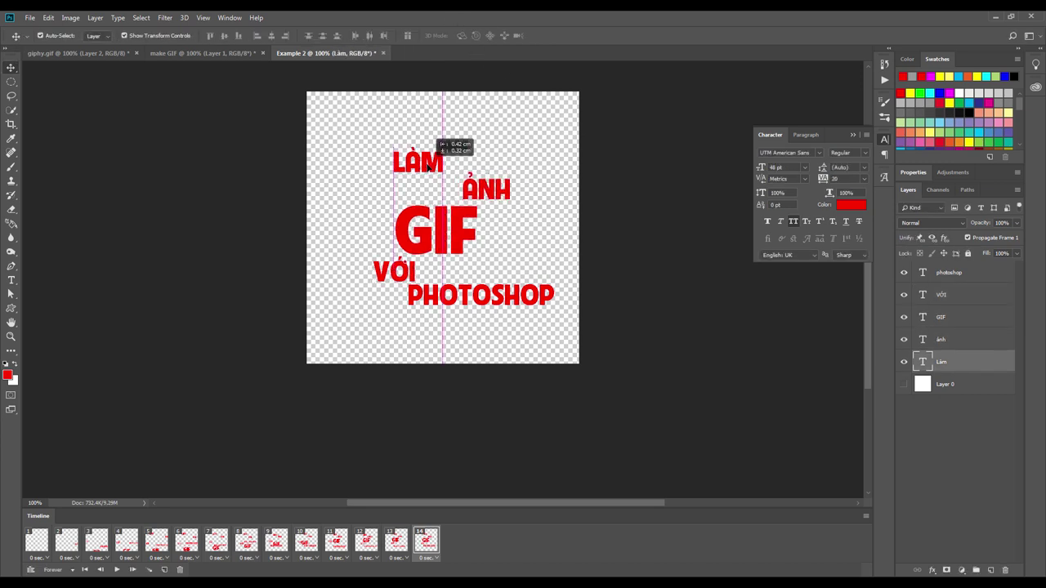
{"action": "left_click_drag", "start_coordinate": [467, 287], "coordinate": [460, 297]}
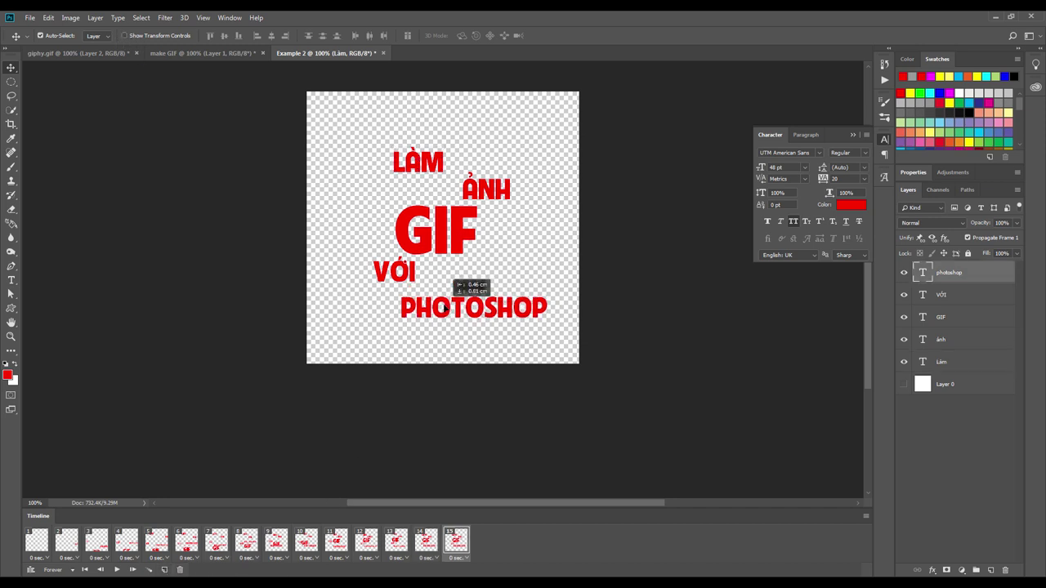
{"action": "left_click_drag", "start_coordinate": [393, 271], "coordinate": [392, 276]}
{"action": "left_click_drag", "start_coordinate": [433, 232], "coordinate": [443, 239]}
{"action": "left_click_drag", "start_coordinate": [486, 188], "coordinate": [478, 188]}
{"action": "left_click_drag", "start_coordinate": [433, 170], "coordinate": [429, 177]}
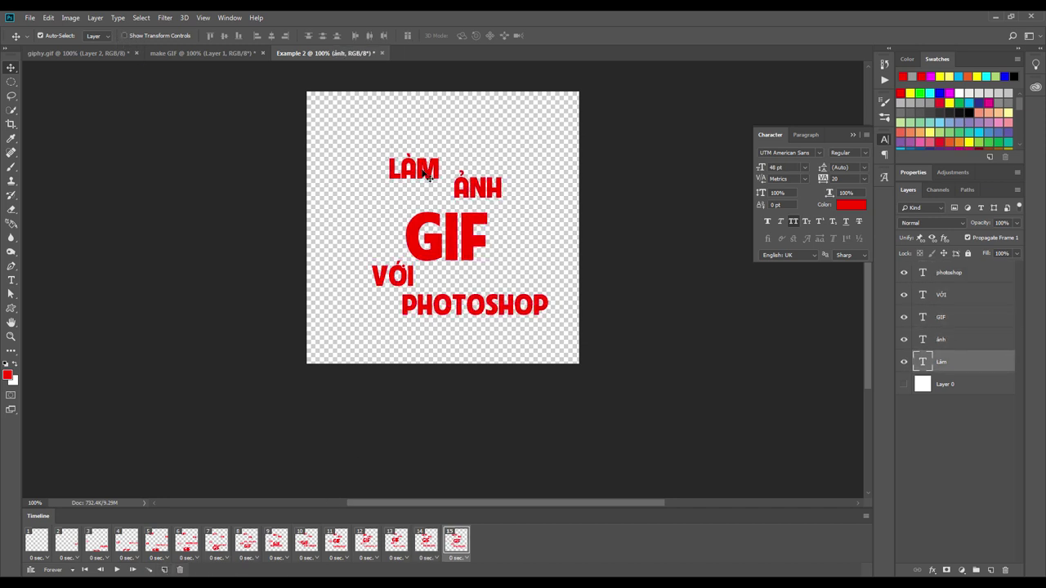
- Add a new frame and shift each of the five words slightly within it
{"action": "left_click", "coordinate": [163, 569]}
{"action": "left_click_drag", "start_coordinate": [446, 237], "coordinate": [438, 230]}
{"action": "left_click_drag", "start_coordinate": [478, 187], "coordinate": [486, 188]}
{"action": "left_click_drag", "start_coordinate": [413, 169], "coordinate": [413, 162]}
{"action": "left_click_drag", "start_coordinate": [433, 304], "coordinate": [402, 281]}
{"action": "left_click_drag", "start_coordinate": [453, 318], "coordinate": [459, 312]}
{"action": "left_click_drag", "start_coordinate": [384, 275], "coordinate": [384, 276]}
{"action": "left_click_drag", "start_coordinate": [438, 228], "coordinate": [437, 235]}
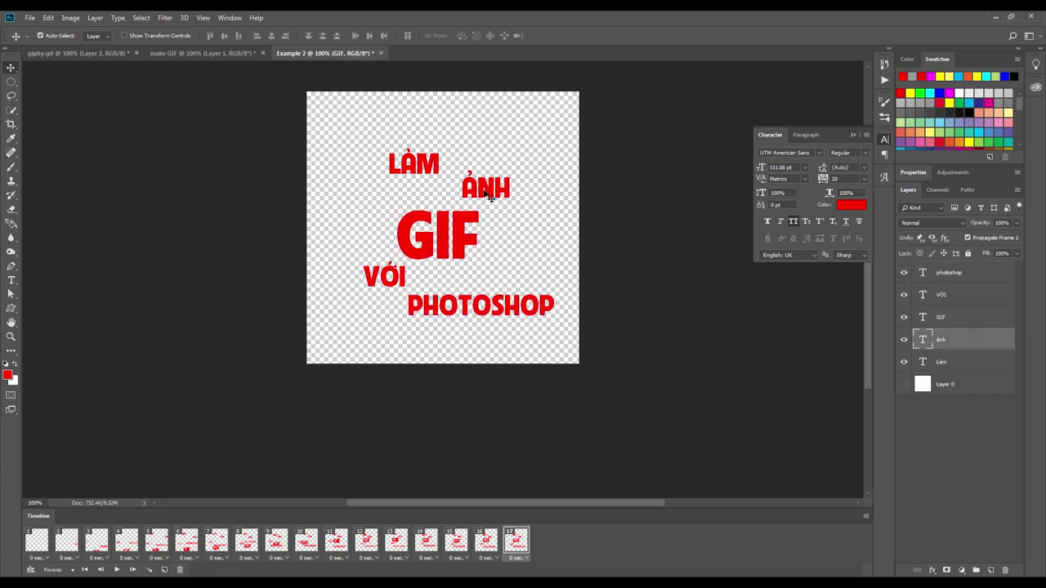
{"action": "left_click_drag", "start_coordinate": [486, 186], "coordinate": [497, 185]}
{"action": "left_click_drag", "start_coordinate": [437, 168], "coordinate": [439, 175]}
- Compare frame 11 with the first frame, then preview the jiggling animation twice
{"action": "left_click", "coordinate": [337, 546]}
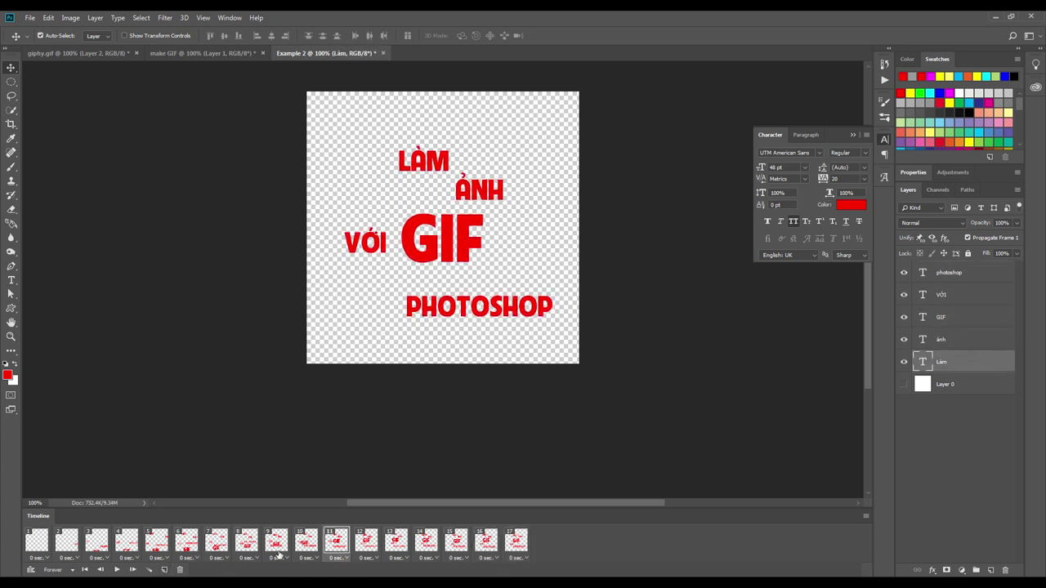
{"action": "left_click", "coordinate": [85, 570]}
{"action": "left_click", "coordinate": [115, 570]}
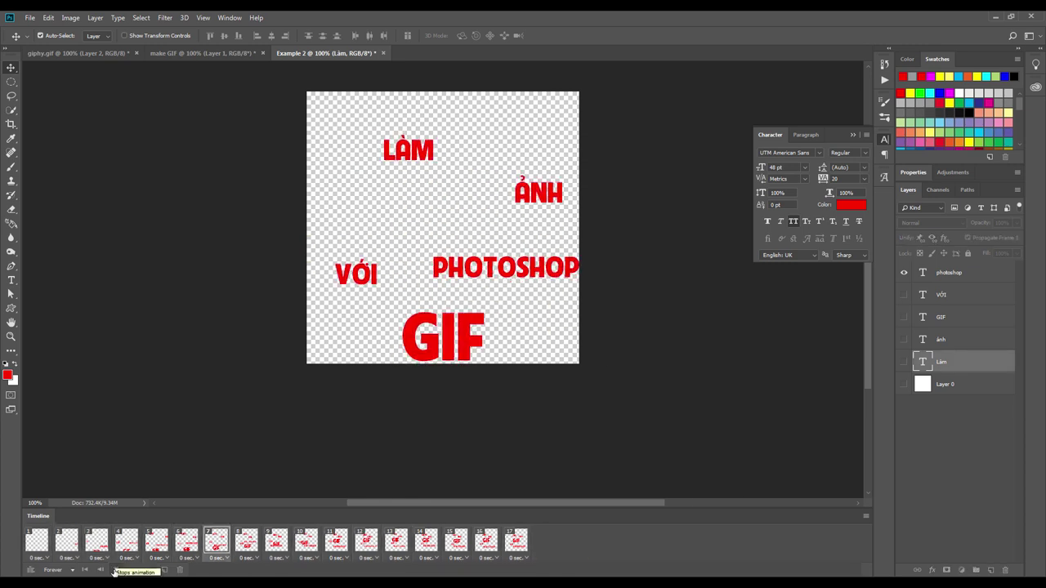
{"action": "left_click", "coordinate": [516, 543]}
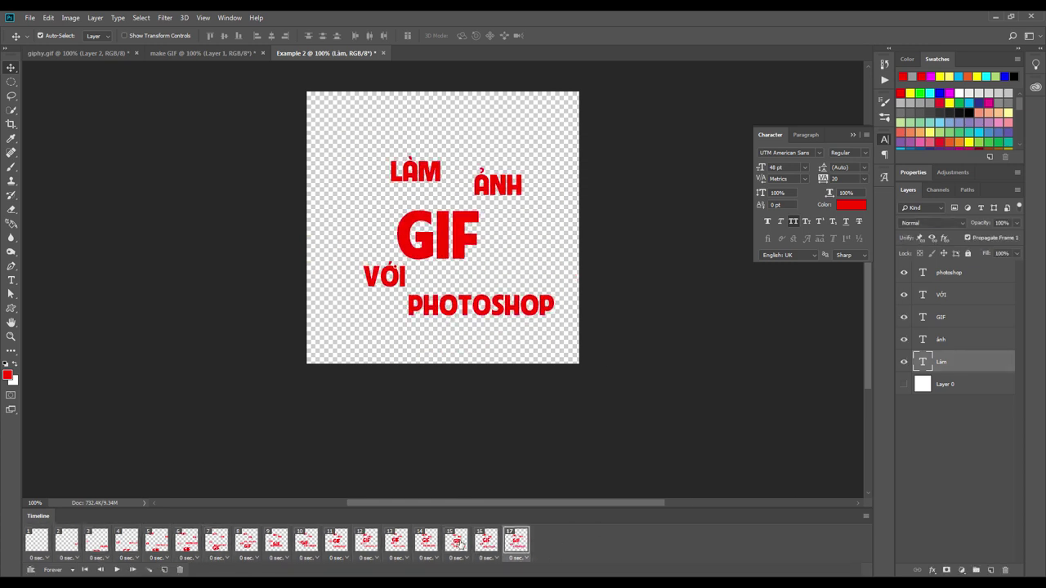
{"action": "key", "text": "ctrl+j"}
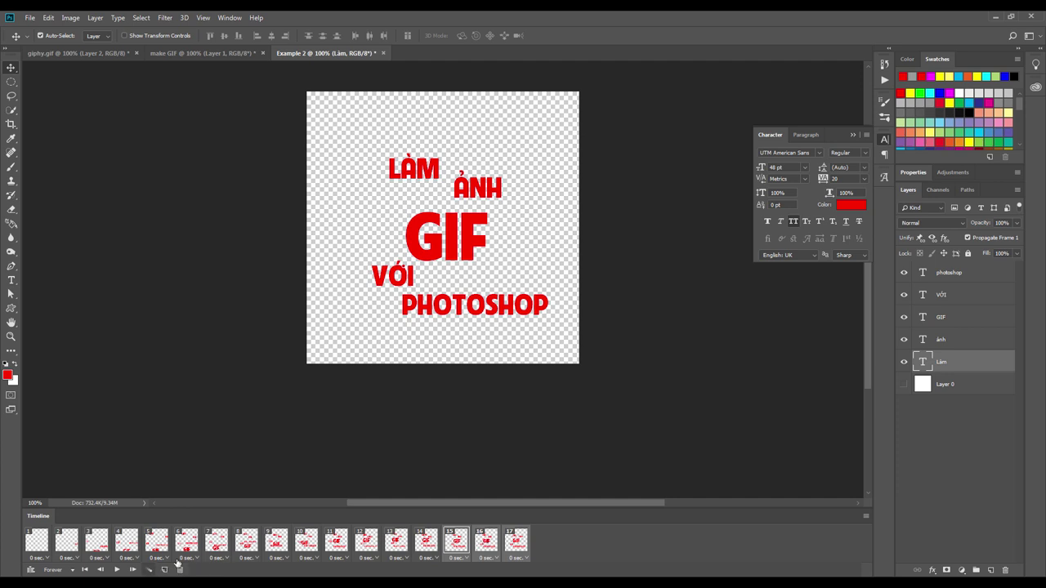
{"action": "left_click", "coordinate": [114, 570]}
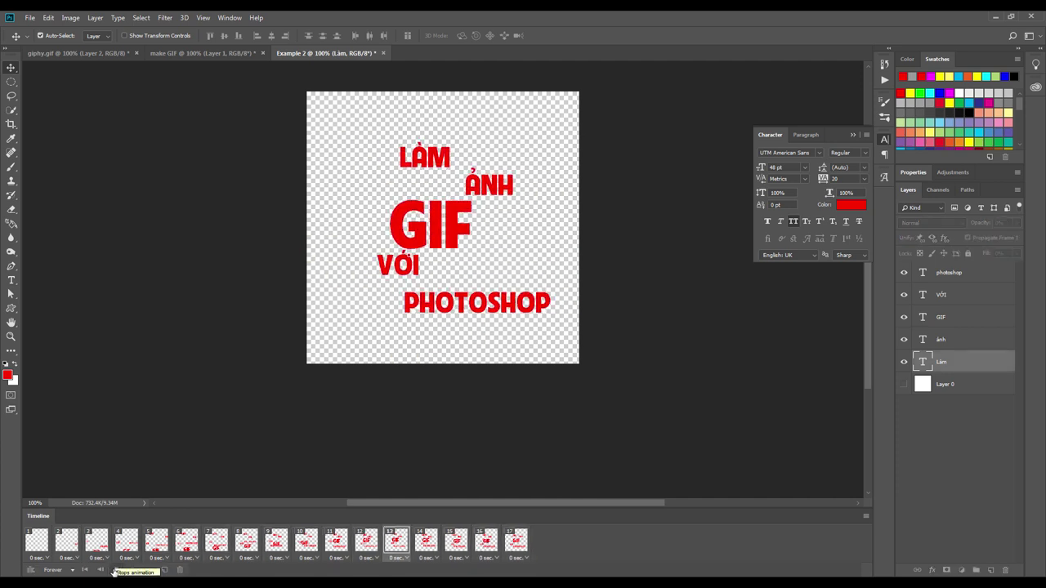
{"action": "left_click", "coordinate": [116, 570]}
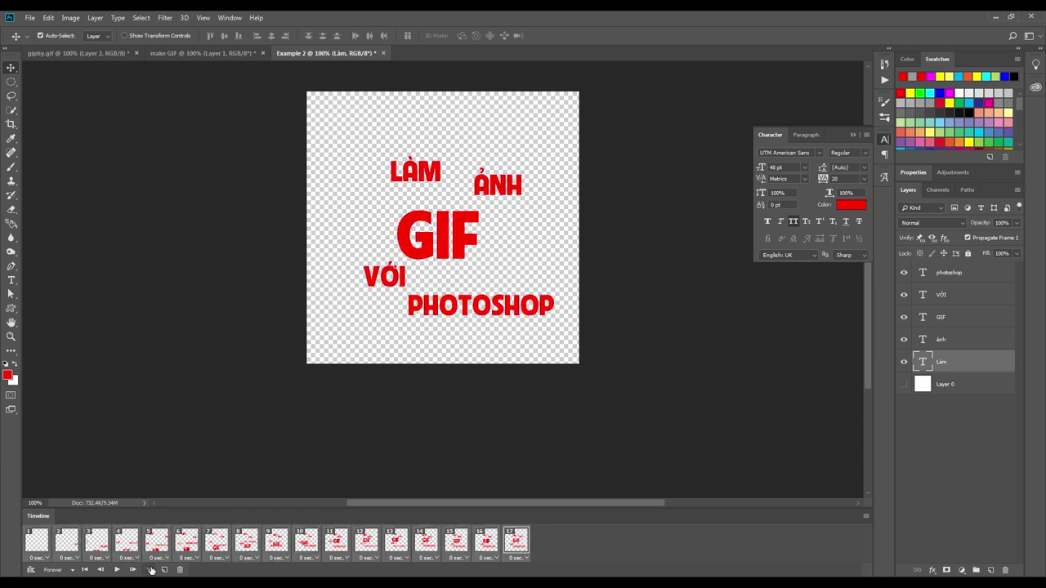
- Revert through History to before the tween steps and preview the animation
{"action": "left_click", "coordinate": [165, 560]}
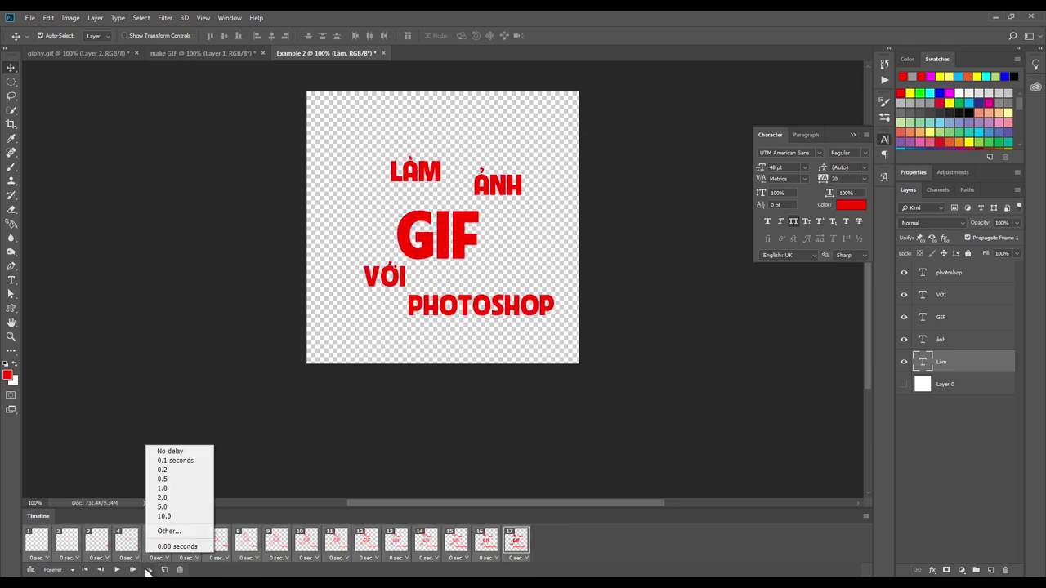
{"action": "left_click", "coordinate": [148, 571]}
{"action": "key", "text": "space"}
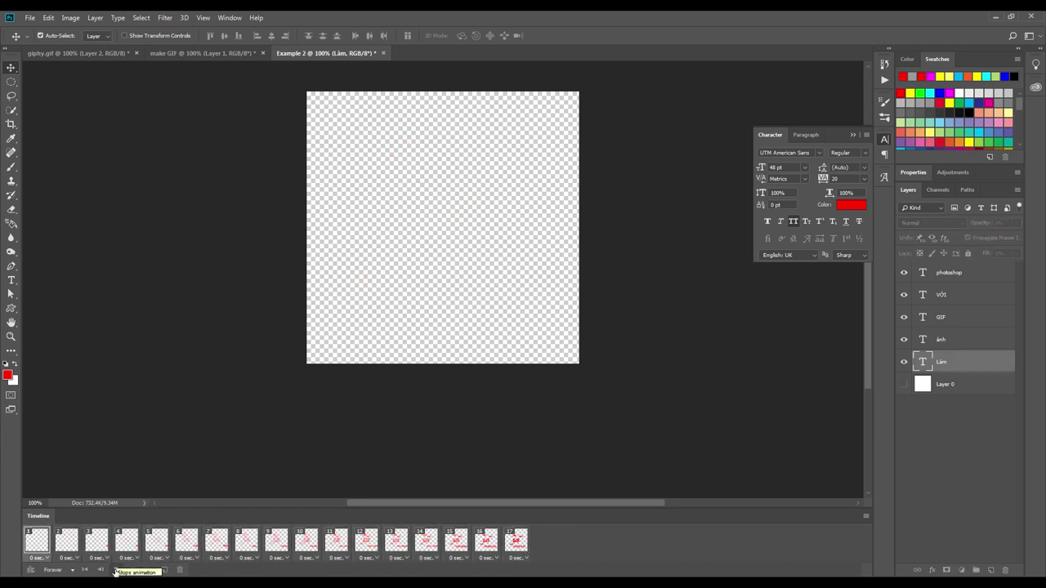
{"action": "left_click", "coordinate": [883, 64]}
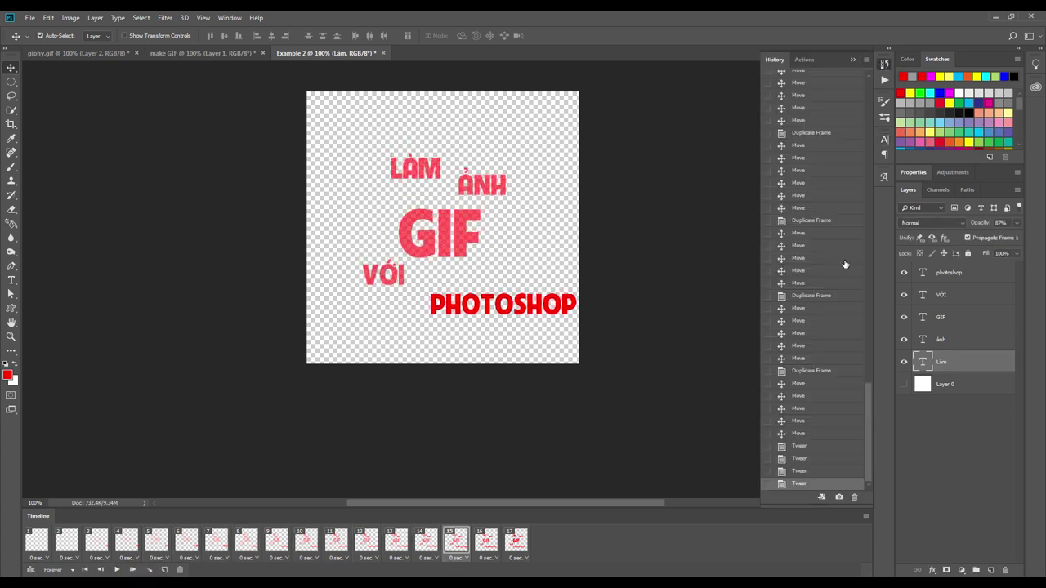
{"action": "left_click", "coordinate": [805, 434]}
{"action": "left_click", "coordinate": [117, 570]}
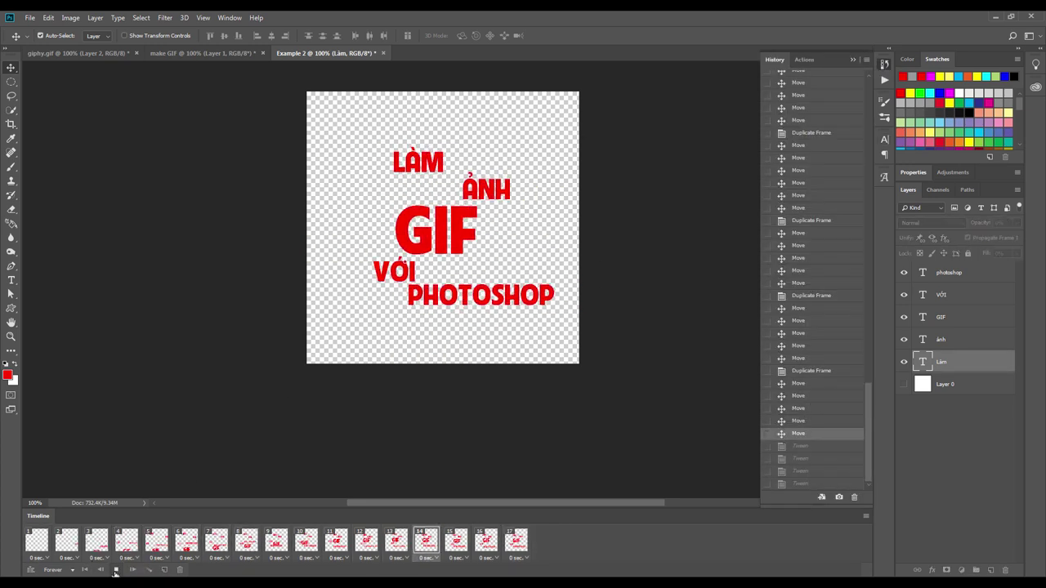
{"action": "left_click", "coordinate": [852, 58]}
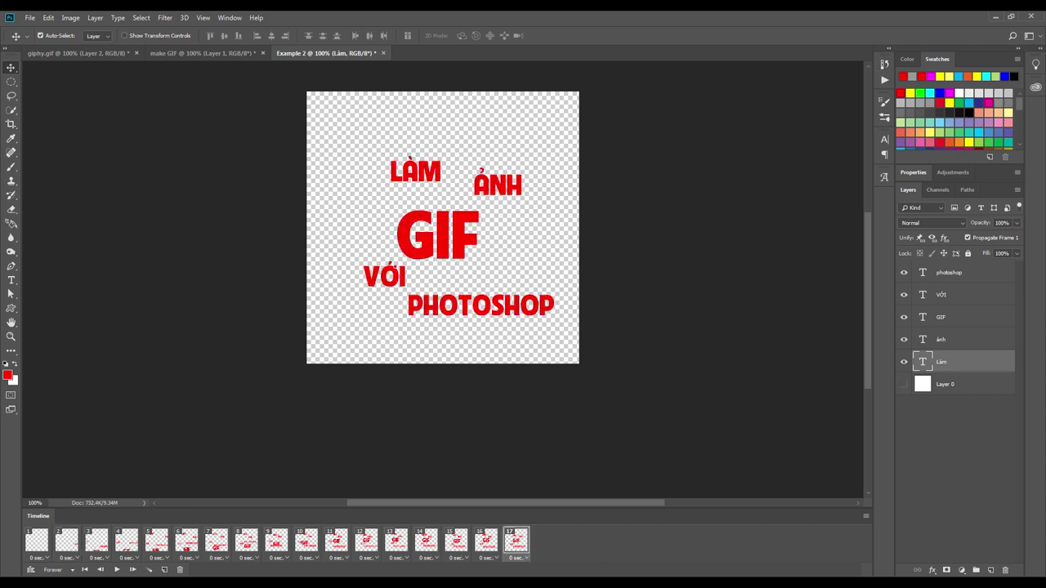
- Nudge GIF, ẢNH, LÀM, VỚI and PHOTOSHOP into new spots, then preview up to frame 13
{"action": "left_click_drag", "start_coordinate": [458, 305], "coordinate": [452, 310]}
{"action": "left_click_drag", "start_coordinate": [445, 237], "coordinate": [452, 244]}
{"action": "left_click", "coordinate": [486, 199]}
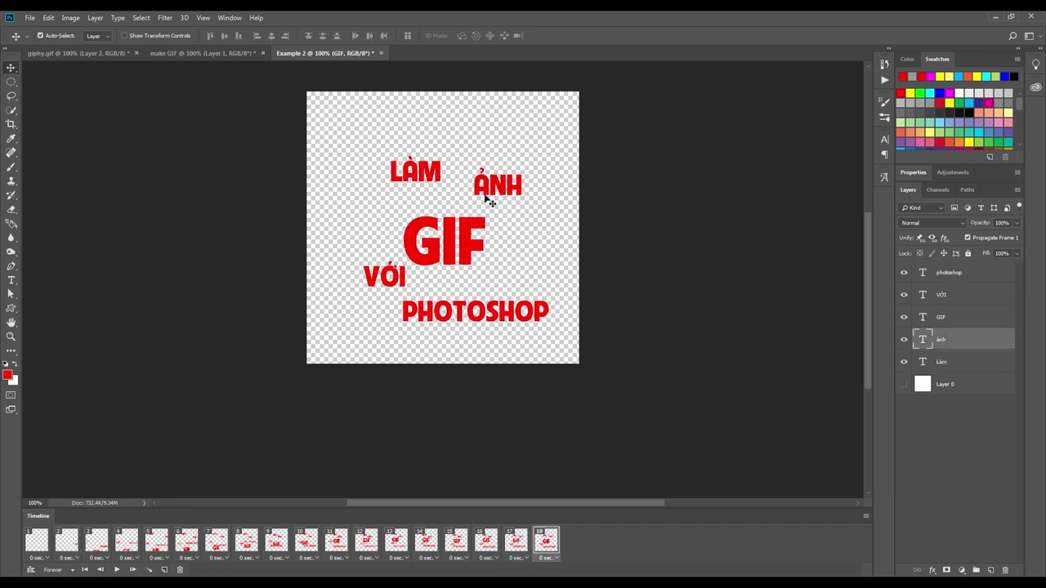
{"action": "left_click_drag", "start_coordinate": [442, 174], "coordinate": [440, 168]}
{"action": "left_click_drag", "start_coordinate": [397, 278], "coordinate": [388, 277]}
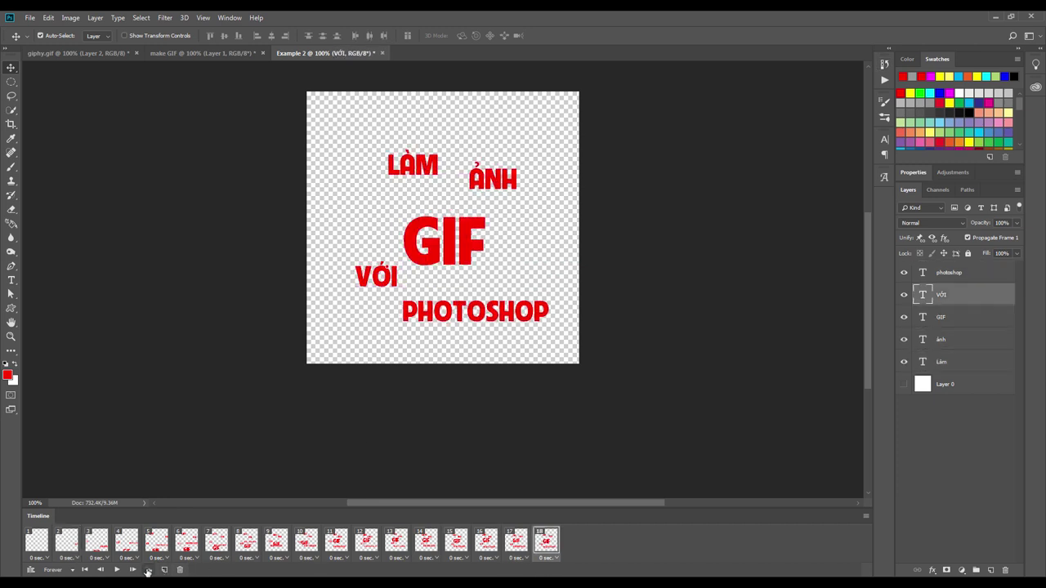
{"action": "left_click_drag", "start_coordinate": [474, 311], "coordinate": [478, 299]}
{"action": "left_click_drag", "start_coordinate": [449, 241], "coordinate": [445, 235]}
{"action": "left_click_drag", "start_coordinate": [377, 277], "coordinate": [373, 274]}
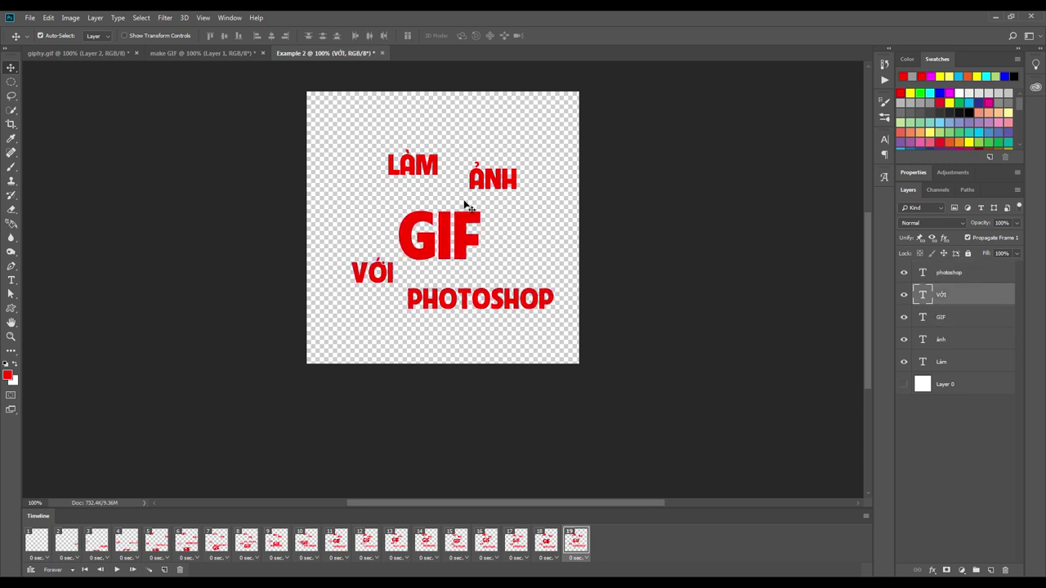
{"action": "left_click_drag", "start_coordinate": [490, 178], "coordinate": [432, 175]}
{"action": "left_click", "coordinate": [116, 569]}
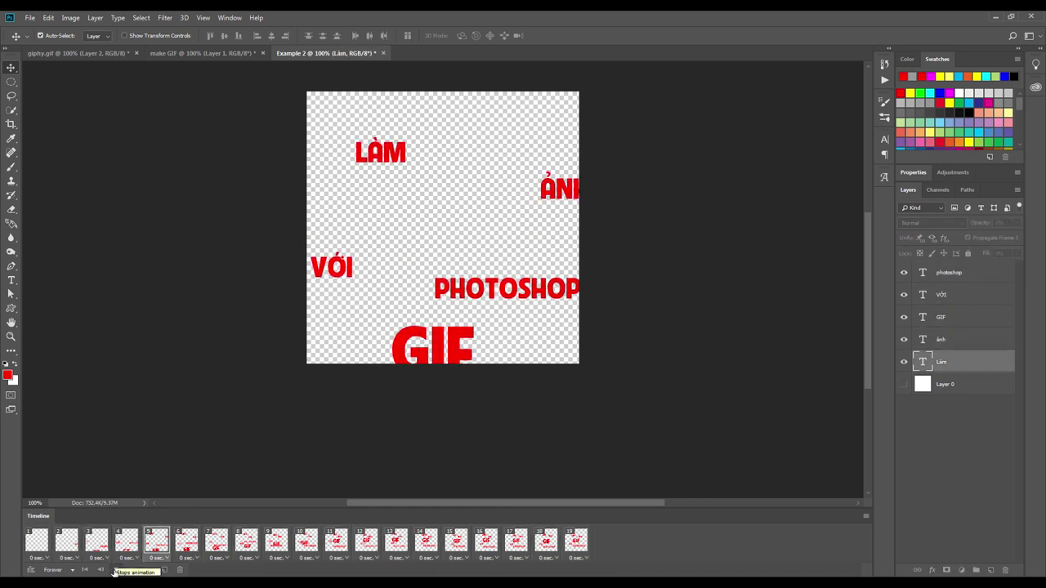
{"action": "left_click", "coordinate": [395, 540]}
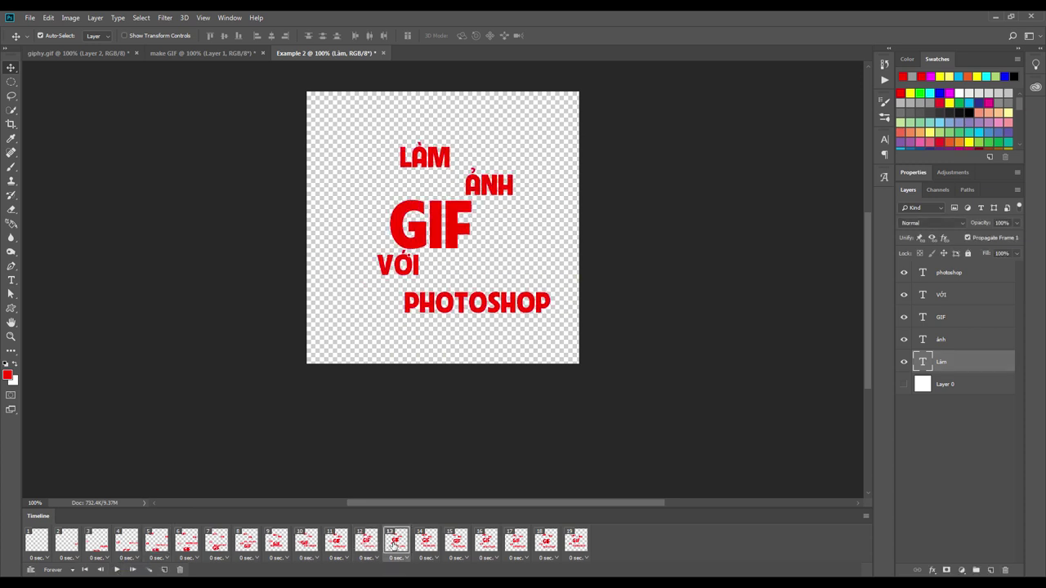
- Give the PHOTOSHOP layer a solid-colour yellow-green stroke, after trying white and purple
{"action": "double_click", "coordinate": [989, 272]}
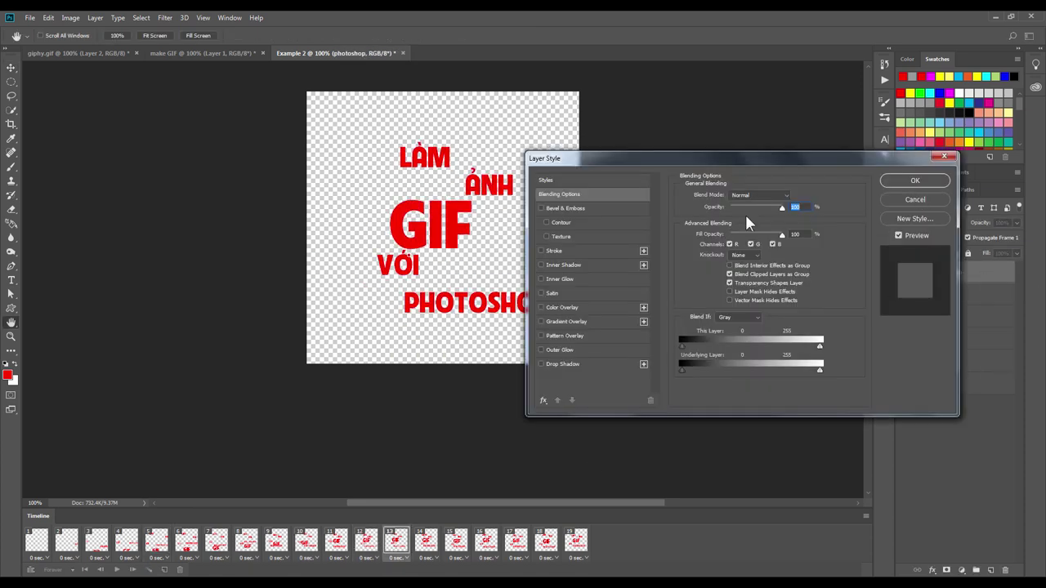
{"action": "left_click", "coordinate": [562, 364]}
{"action": "left_click", "coordinate": [554, 250]}
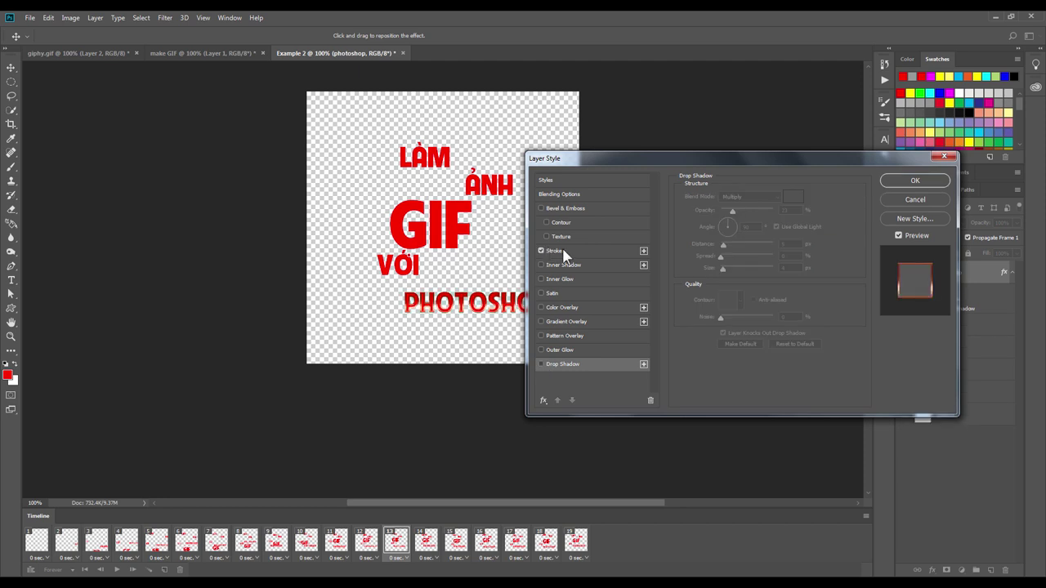
{"action": "left_click", "coordinate": [732, 258]}
{"action": "left_click", "coordinate": [725, 246]}
{"action": "left_click", "coordinate": [708, 276]}
{"action": "left_click", "coordinate": [349, 109]}
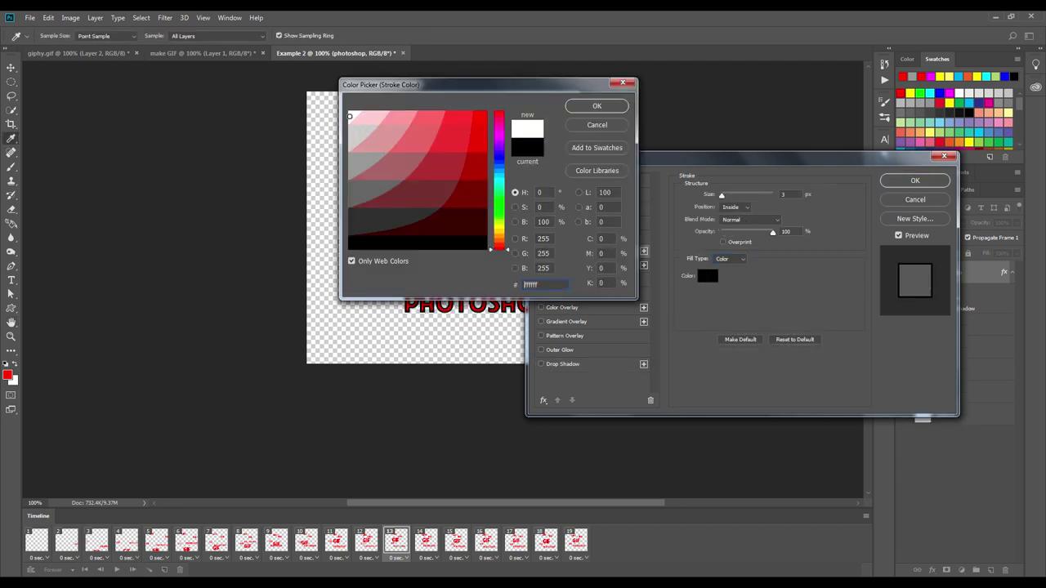
{"action": "left_click", "coordinate": [600, 105]}
{"action": "left_click", "coordinate": [708, 276]}
{"action": "left_click", "coordinate": [495, 137]}
{"action": "left_click", "coordinate": [597, 106]}
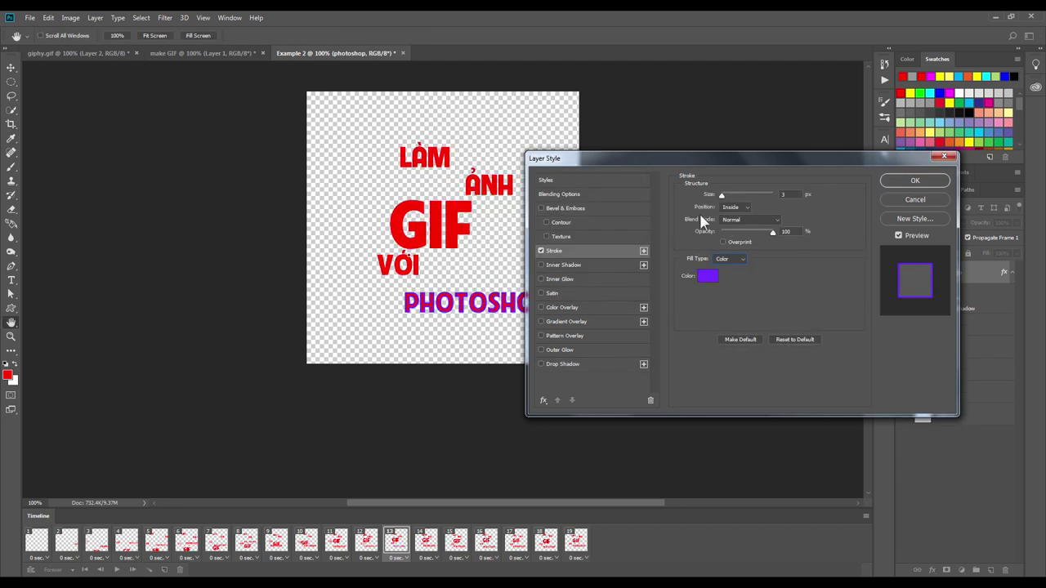
{"action": "left_click", "coordinate": [707, 275]}
{"action": "left_click", "coordinate": [495, 211]}
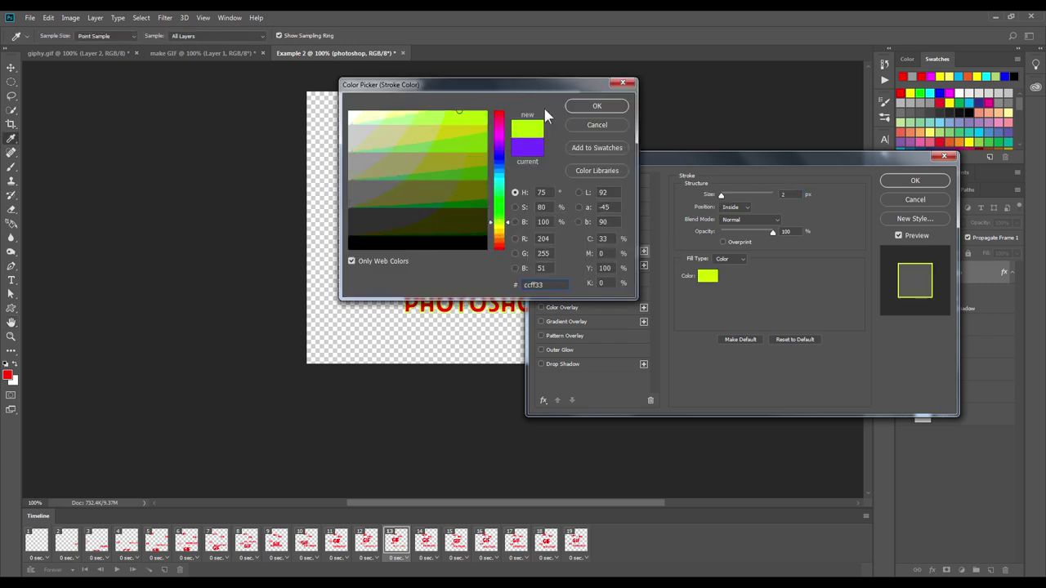
{"action": "left_click", "coordinate": [597, 105]}
- Add a 75% opacity drop shadow, apply the effects, and copy the layer style
{"action": "left_click", "coordinate": [565, 364]}
{"action": "left_click_drag", "start_coordinate": [733, 210], "coordinate": [759, 211]}
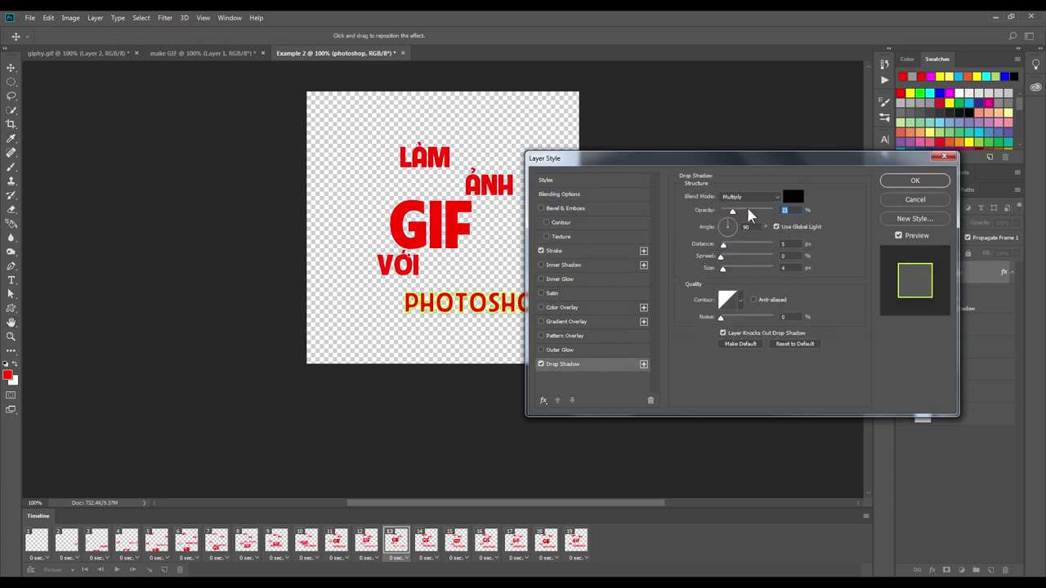
{"action": "left_click", "coordinate": [907, 181]}
{"action": "right_click", "coordinate": [993, 274]}
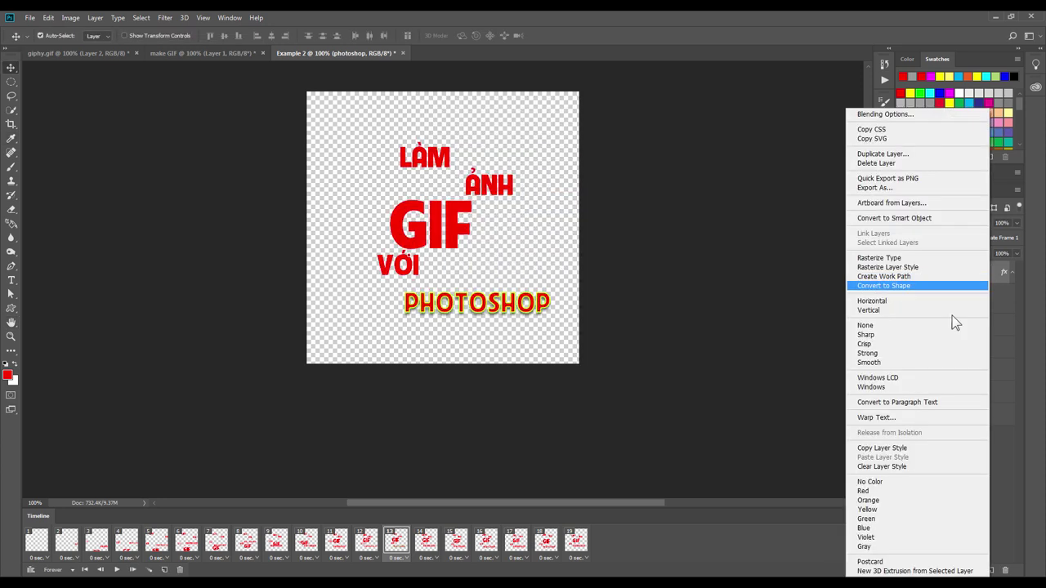
{"action": "left_click", "coordinate": [899, 448]}
{"action": "left_click", "coordinate": [1012, 272]}
- Paste the copied style onto the VỚI, GIF, ẢNH and LÀM layers
{"action": "left_click", "coordinate": [948, 294]}
{"action": "left_click", "coordinate": [948, 360], "text": "shift"}
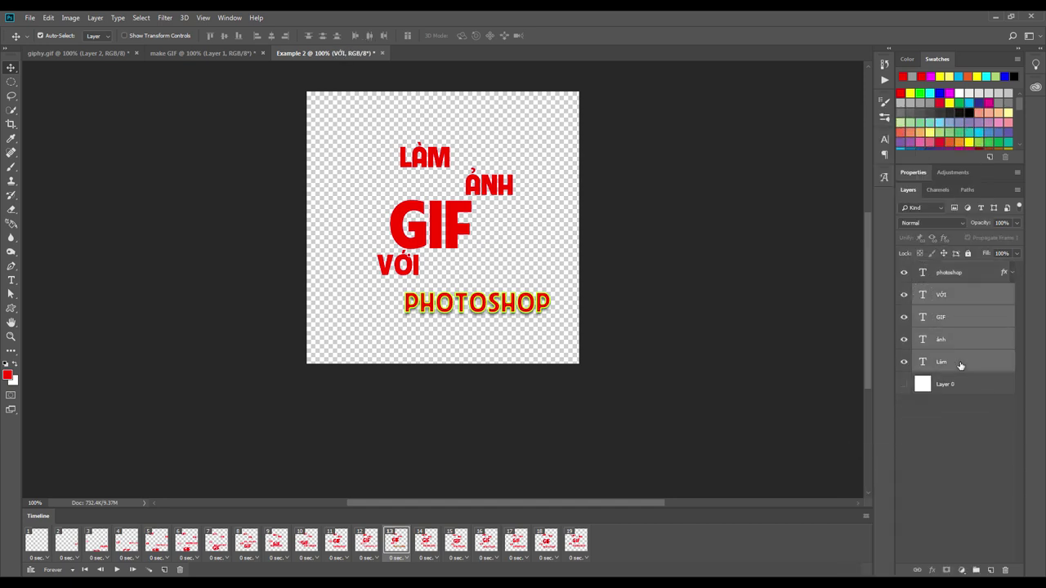
{"action": "right_click", "coordinate": [964, 360]}
{"action": "left_click", "coordinate": [859, 456]}
- Select the word layers in frames 14 and 15 and paste the style in frame 15
{"action": "left_click", "coordinate": [415, 547]}
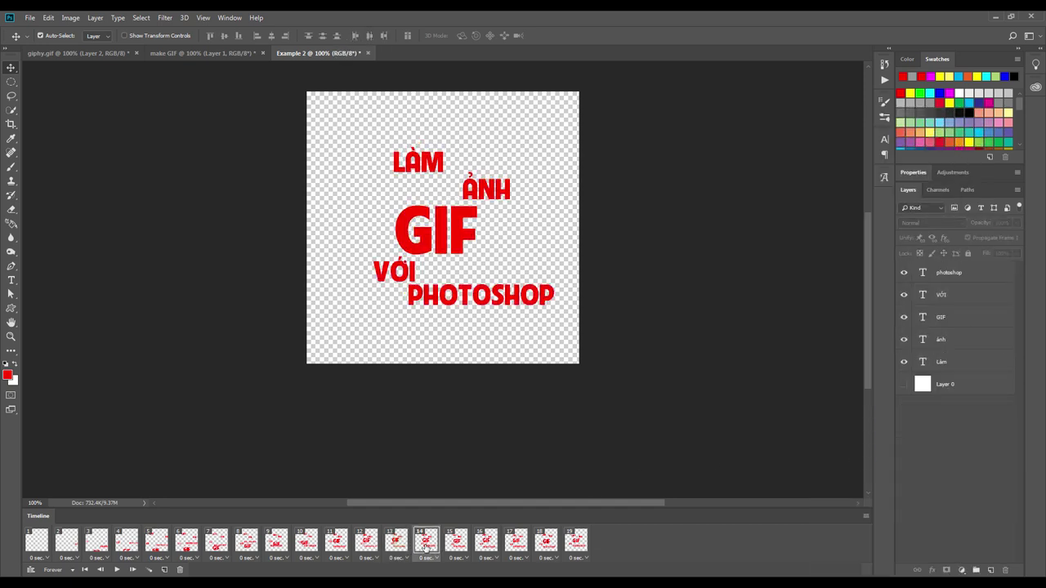
{"action": "left_click", "coordinate": [366, 546]}
{"action": "left_click", "coordinate": [396, 545]}
{"action": "left_click", "coordinate": [426, 548]}
{"action": "left_click", "coordinate": [456, 542]}
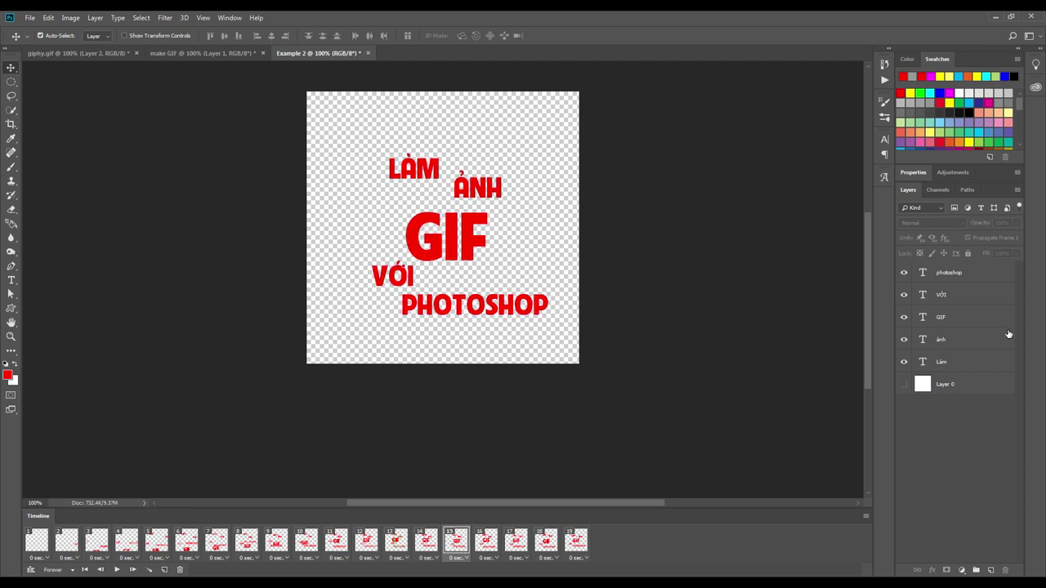
{"action": "right_click", "coordinate": [964, 360]}
{"action": "left_click", "coordinate": [859, 455]}
- Paste the style onto frame 17's words, then play and stop the animation
{"action": "left_click", "coordinate": [488, 544]}
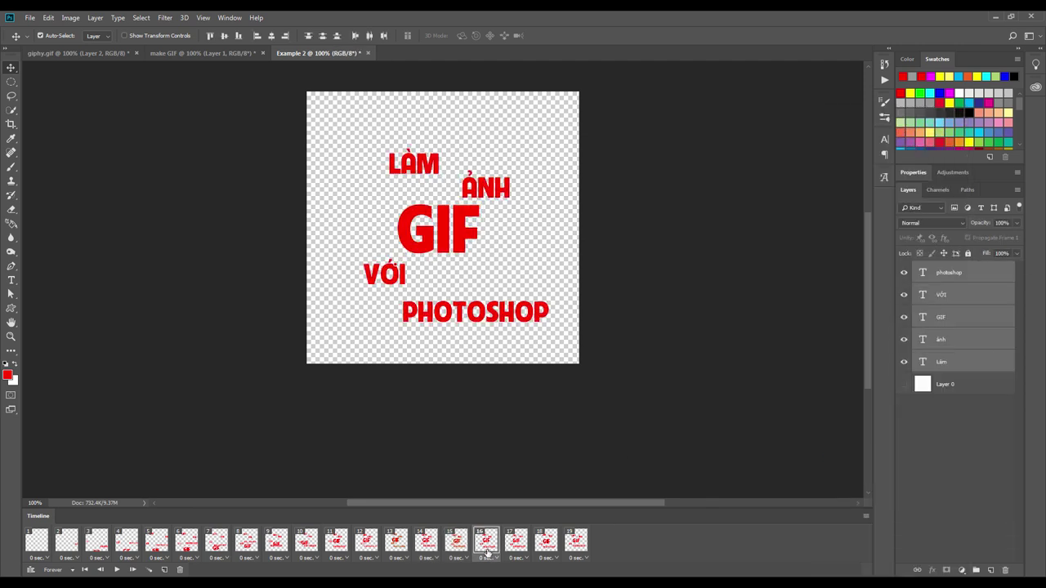
{"action": "left_click", "coordinate": [516, 542]}
{"action": "right_click", "coordinate": [963, 316]}
{"action": "left_click", "coordinate": [842, 458]}
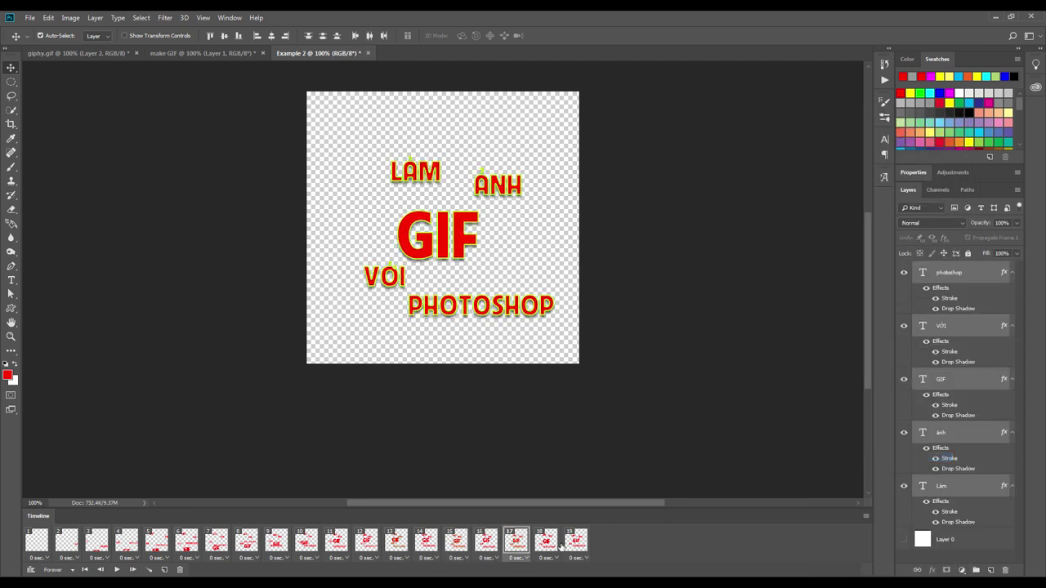
{"action": "left_click", "coordinate": [546, 542]}
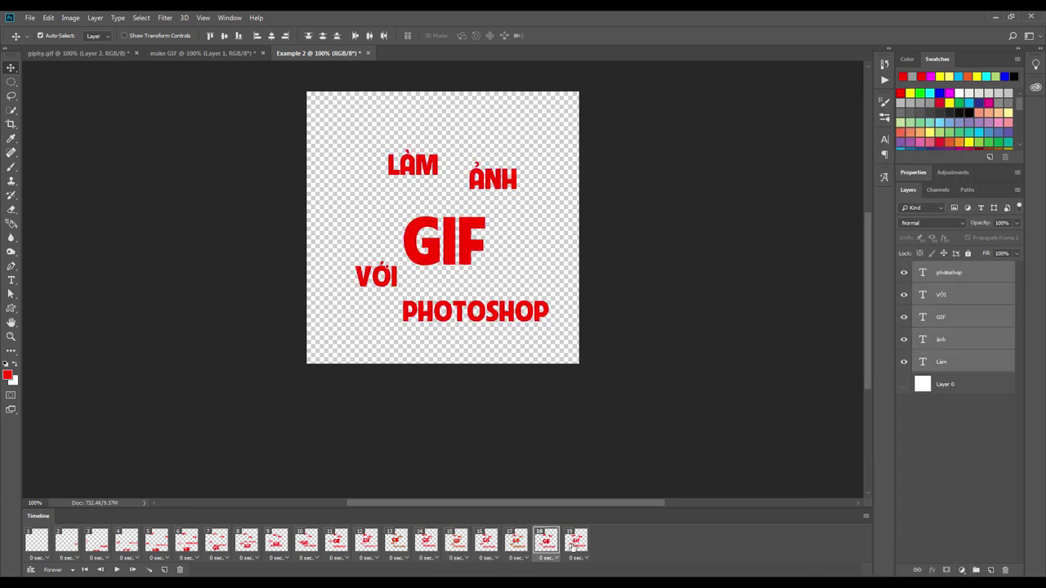
{"action": "left_click", "coordinate": [117, 570]}
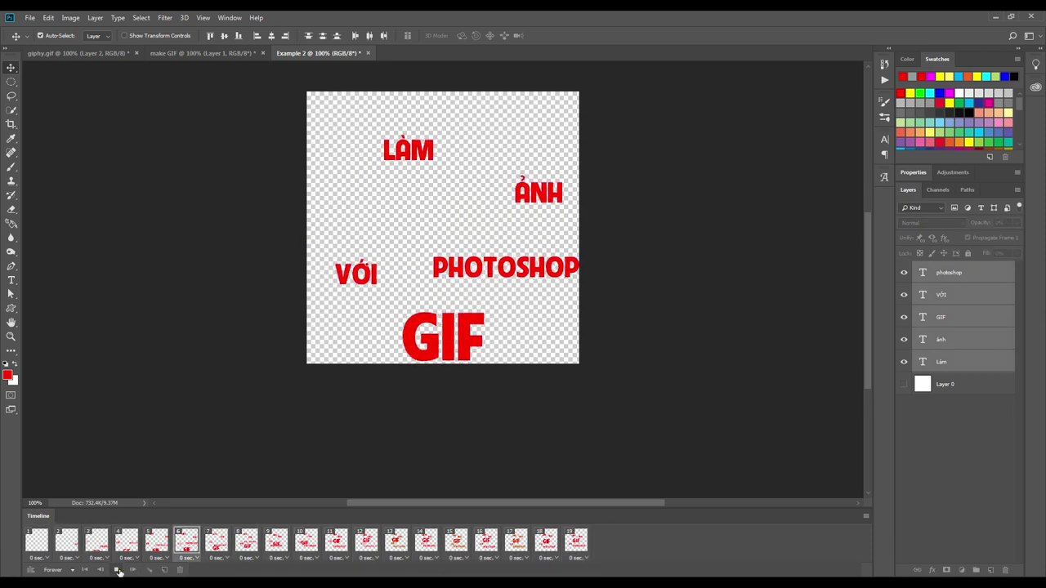
{"action": "left_click", "coordinate": [117, 570]}
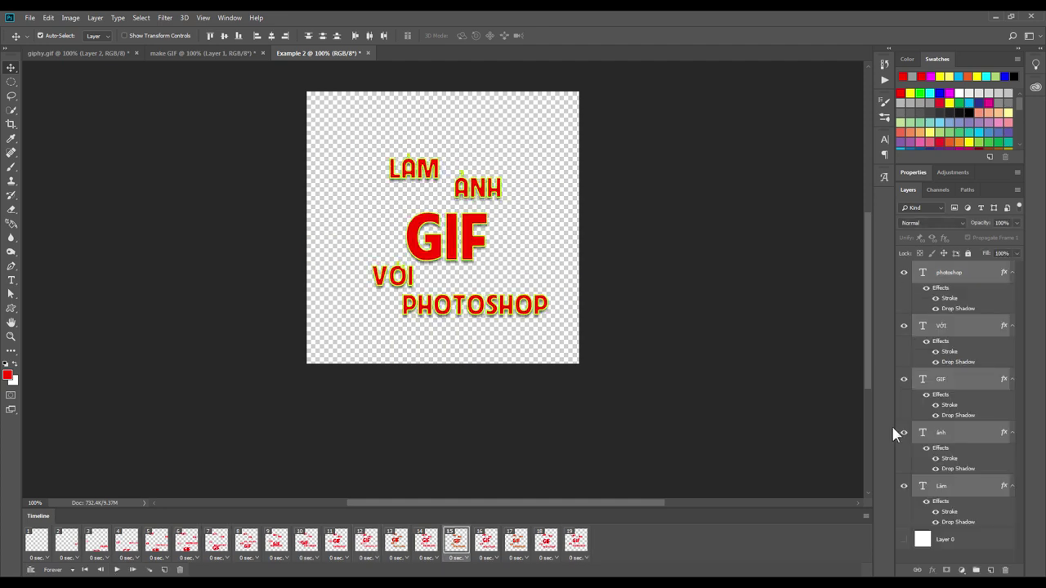
- Preview the GIF in Save for Web, then set every frame's delay to 0.1 seconds
{"action": "left_click", "coordinate": [24, 18]}
{"action": "mouse_move", "coordinate": [41, 166]}
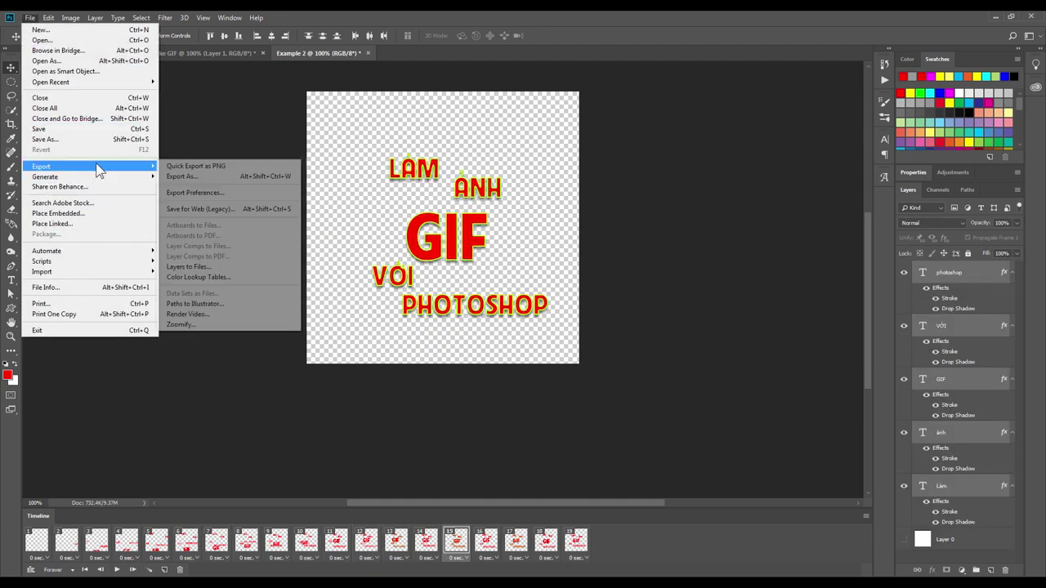
{"action": "left_click", "coordinate": [214, 207]}
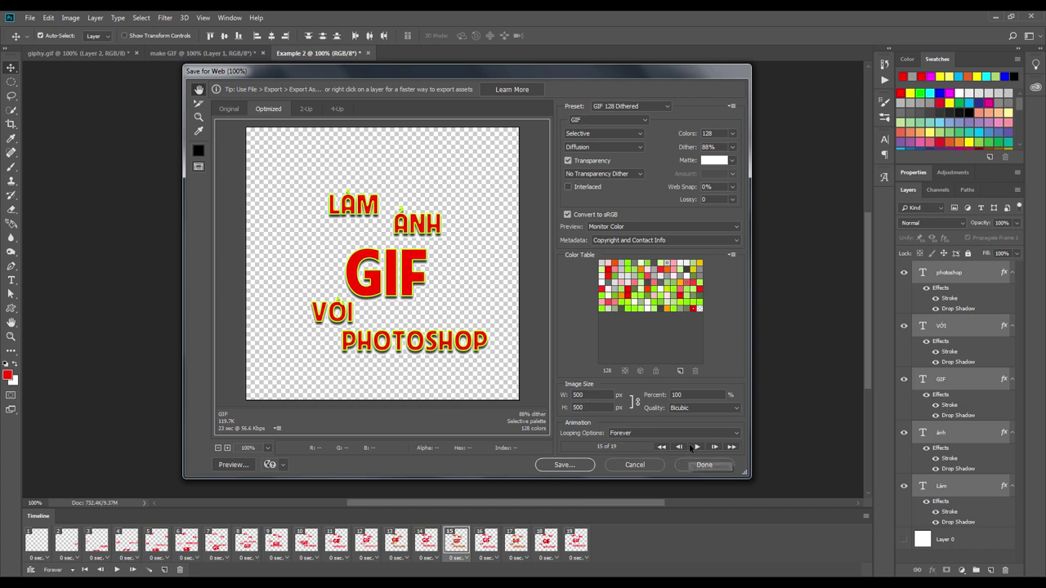
{"action": "left_click", "coordinate": [693, 447]}
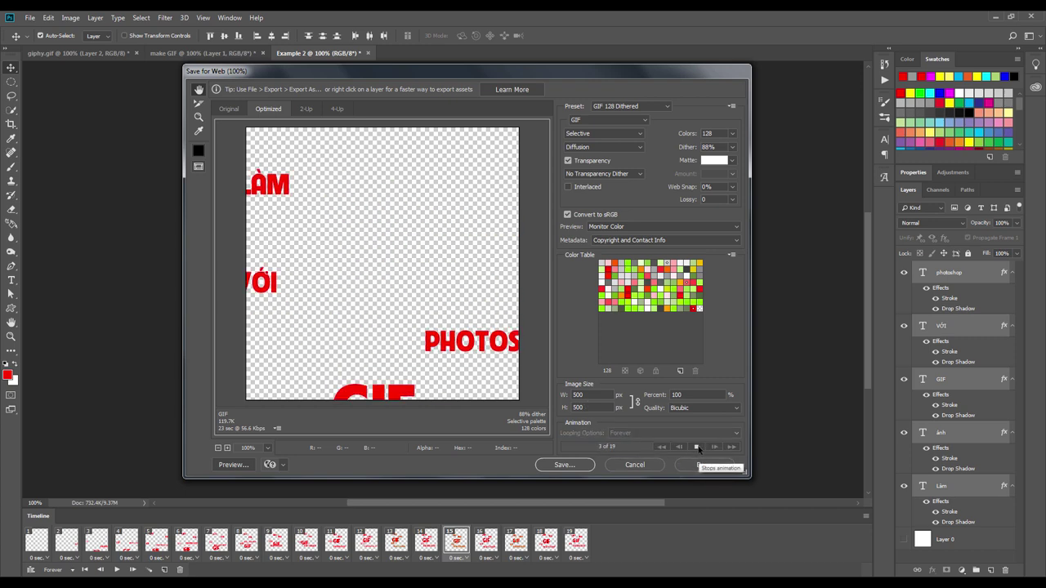
{"action": "left_click", "coordinate": [692, 464]}
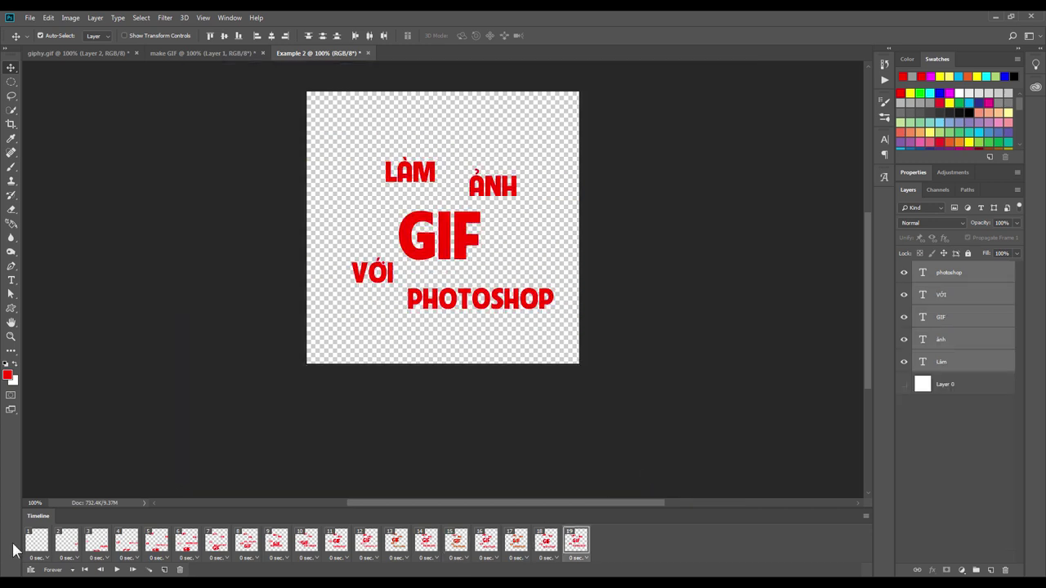
{"action": "left_click", "coordinate": [37, 540], "text": "shift"}
{"action": "left_click", "coordinate": [47, 558]}
{"action": "left_click", "coordinate": [49, 462]}
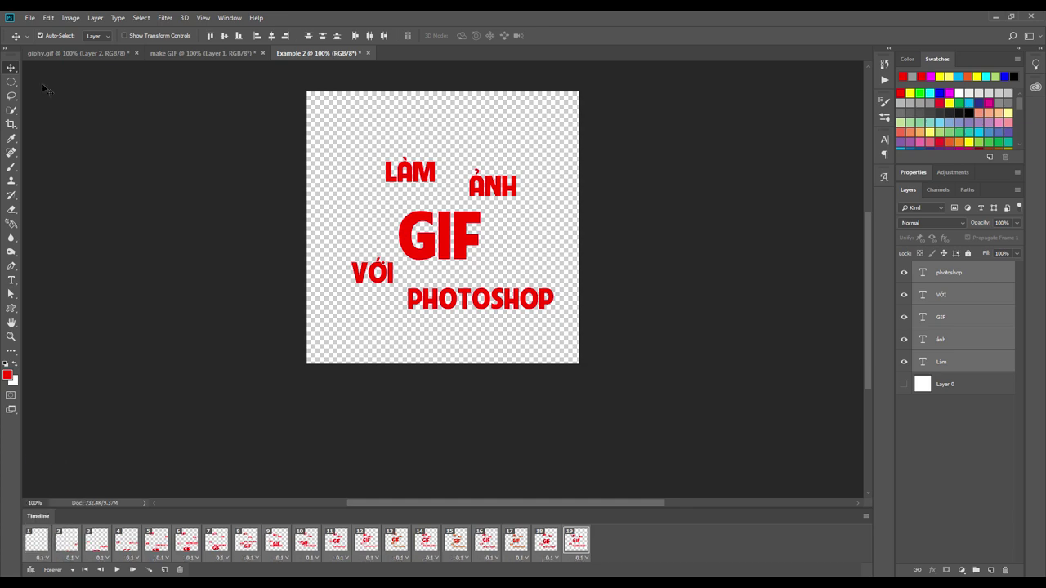
- Export the timed animation as a GIF via Save for Web (Legacy)
{"action": "left_click", "coordinate": [29, 17]}
{"action": "left_click", "coordinate": [204, 208]}
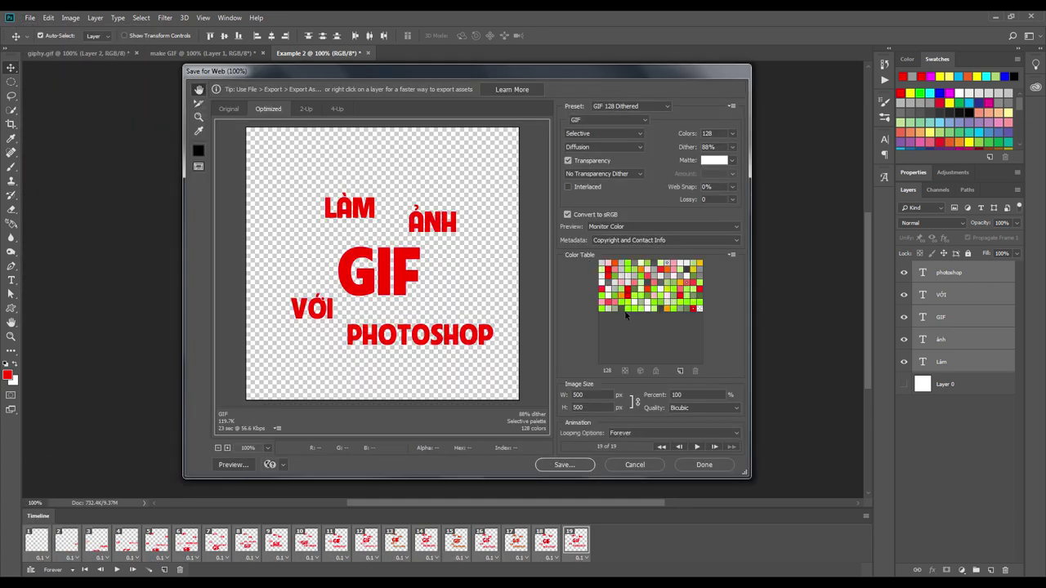
{"action": "left_click", "coordinate": [699, 448]}
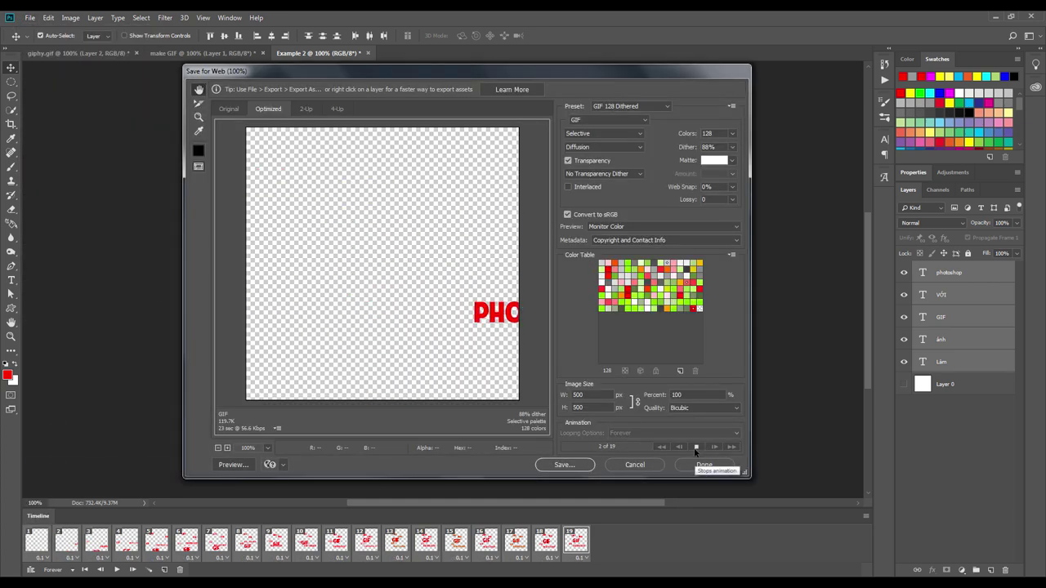
{"action": "left_click", "coordinate": [563, 464]}
{"action": "key", "text": "Return"}
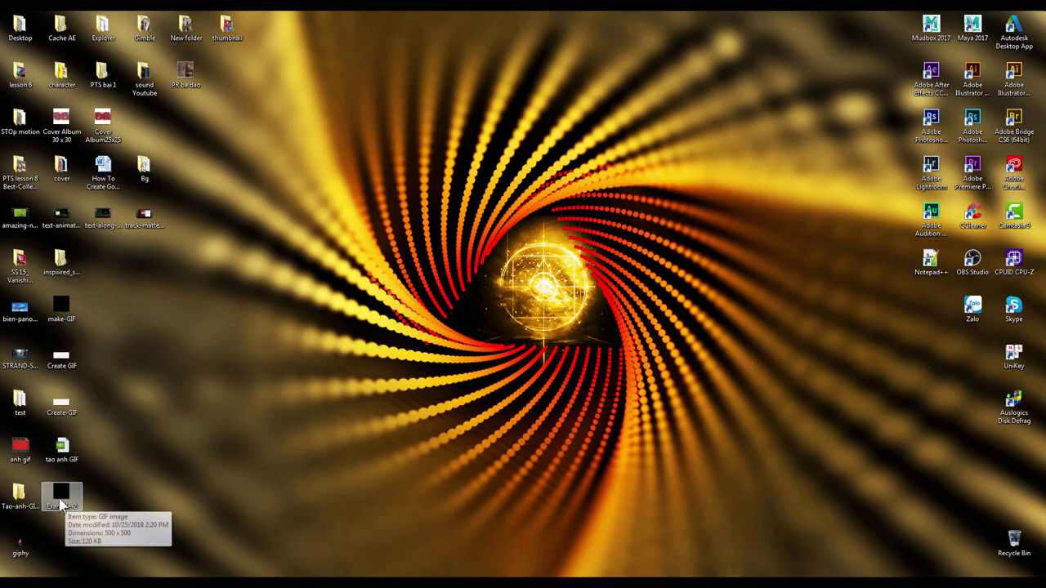
- Open Example-2.gif from the desktop in Cốc Cốc to watch it play
{"action": "left_click", "coordinate": [61, 494]}
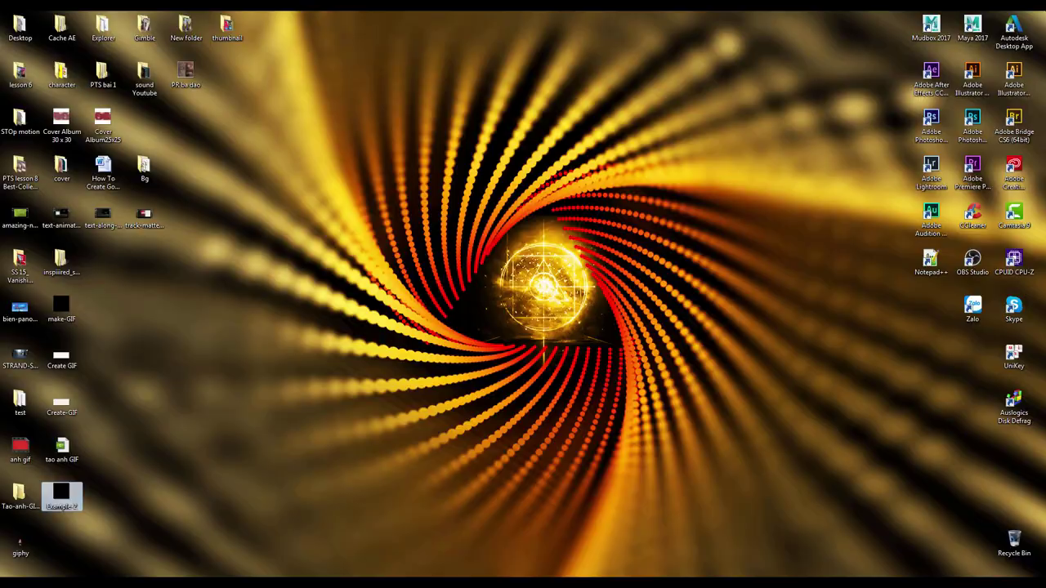
{"action": "double_click", "coordinate": [62, 495]}
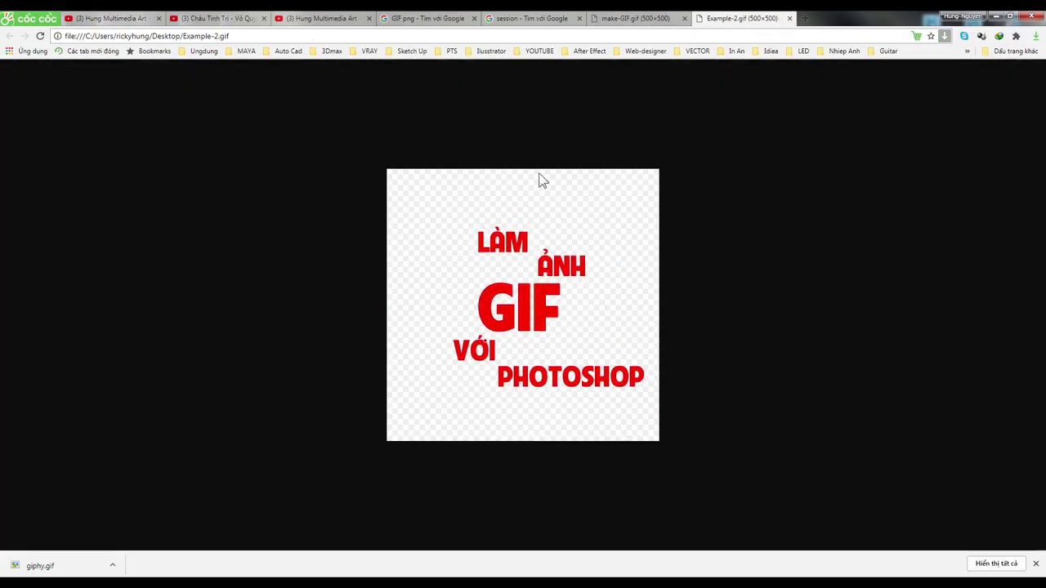